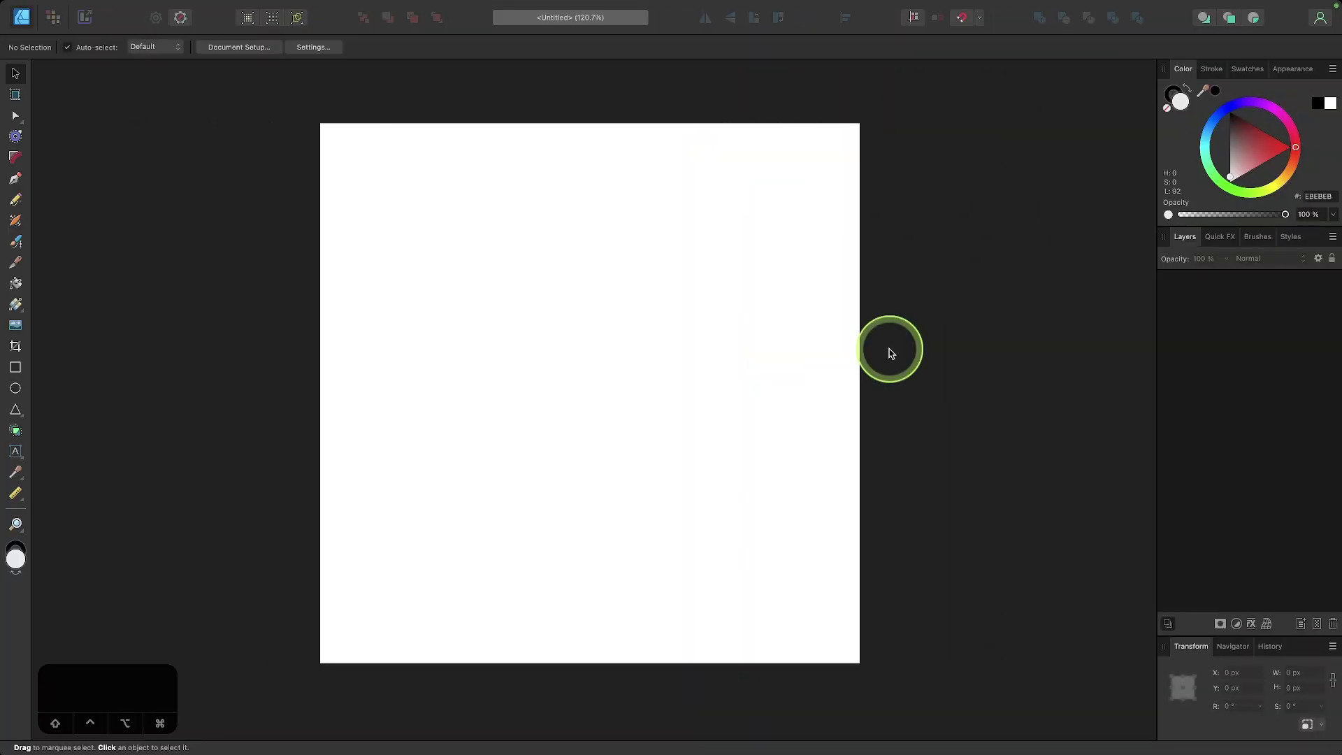
- Draw a light grey square about 221 px wide in the upper-left area of the page
{"action": "left_click", "coordinate": [16, 367]}
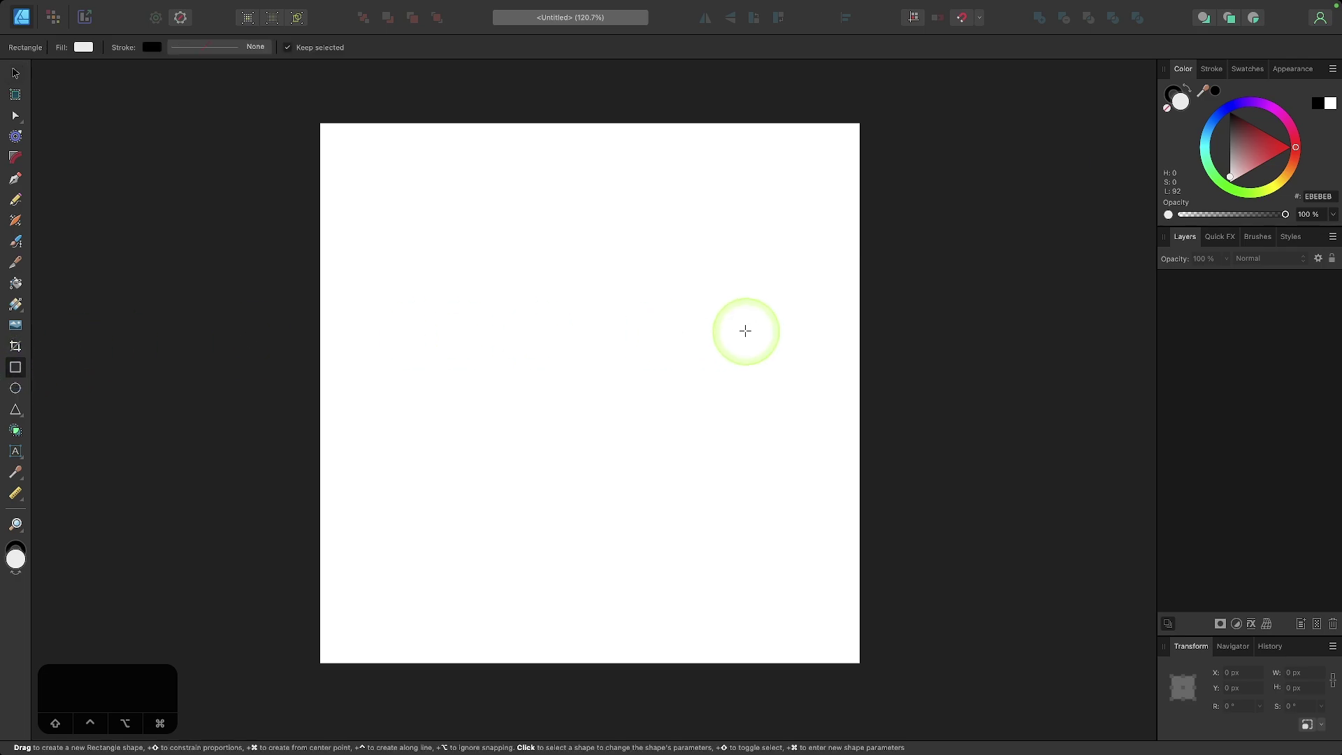
{"action": "left_click_drag", "start_coordinate": [472, 254], "coordinate": [571, 341]}
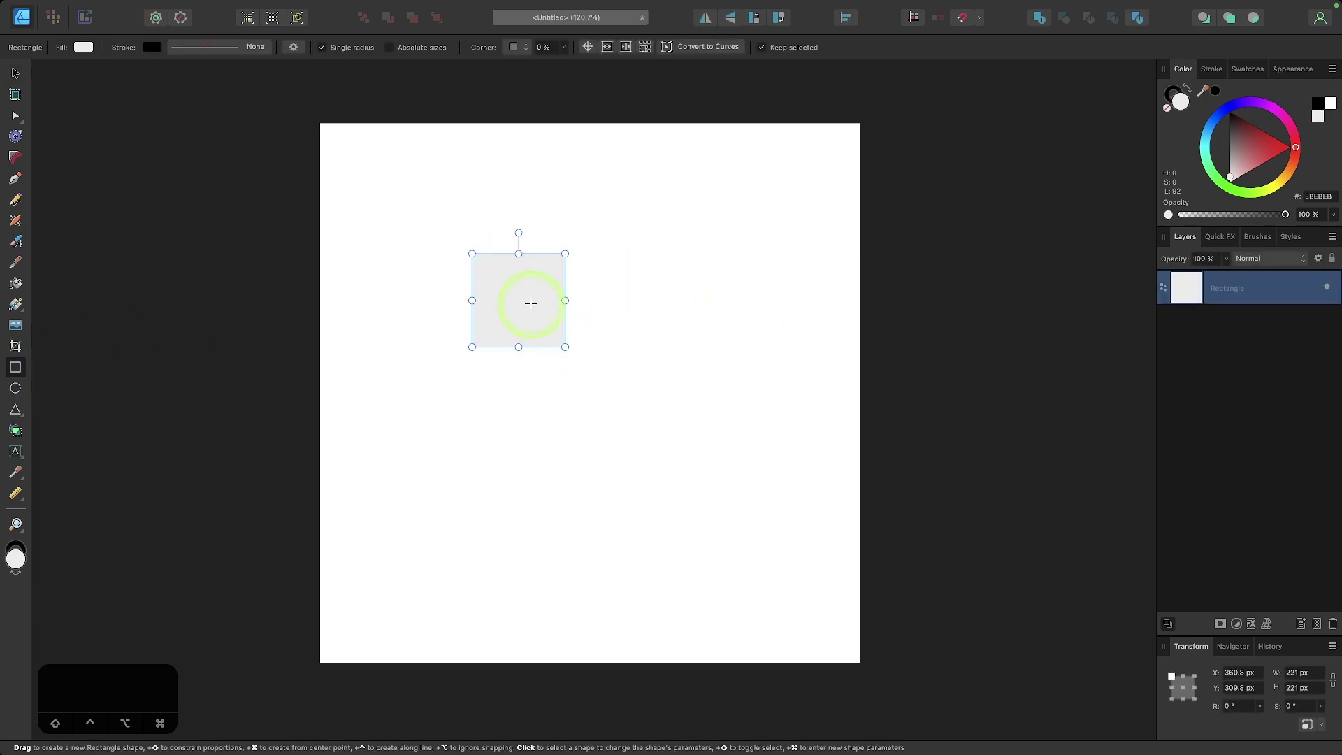
- Draw two separate straight Pen tool lines connecting opposite corners of the square so they cross at its centre
{"action": "scroll", "coordinate": [531, 304], "scroll_direction": "up", "scroll_amount": 5}
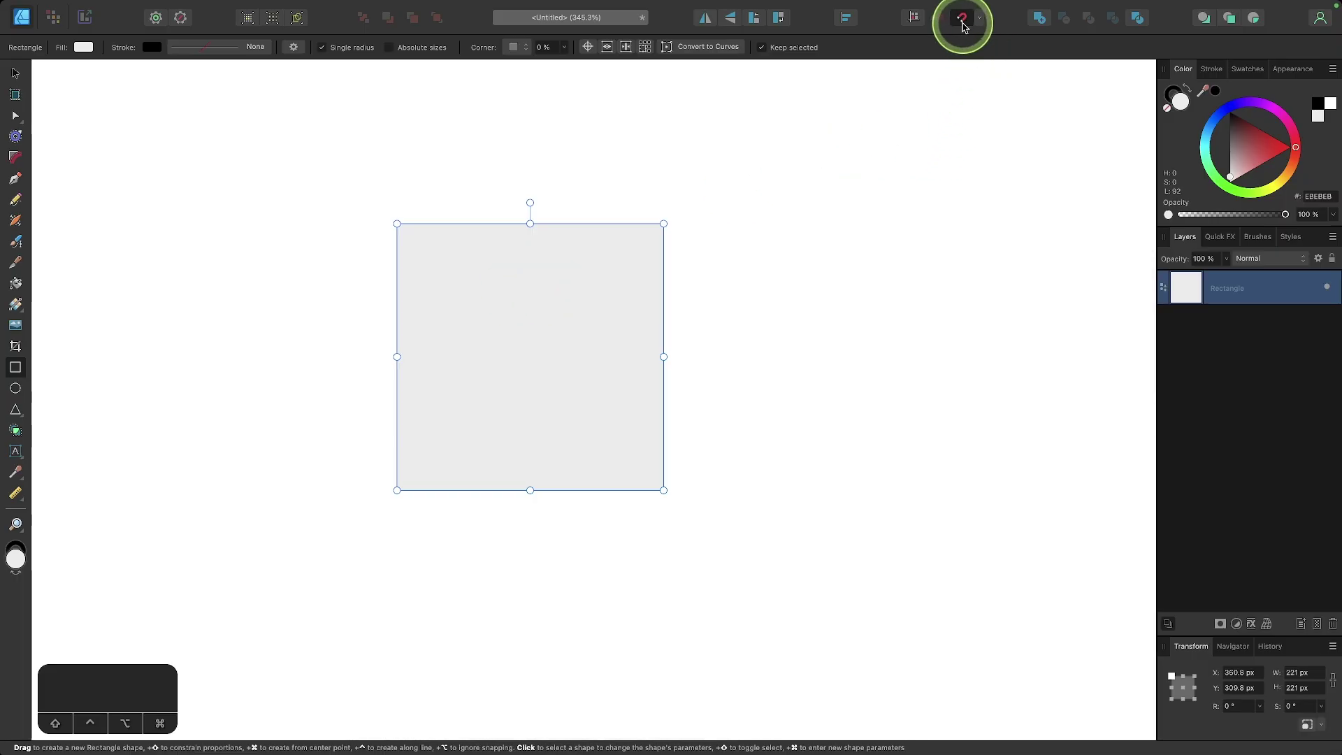
{"action": "scroll", "coordinate": [632, 222], "scroll_direction": "up", "scroll_amount": 2}
{"action": "scroll", "coordinate": [632, 222], "scroll_direction": "right", "scroll_amount": 2}
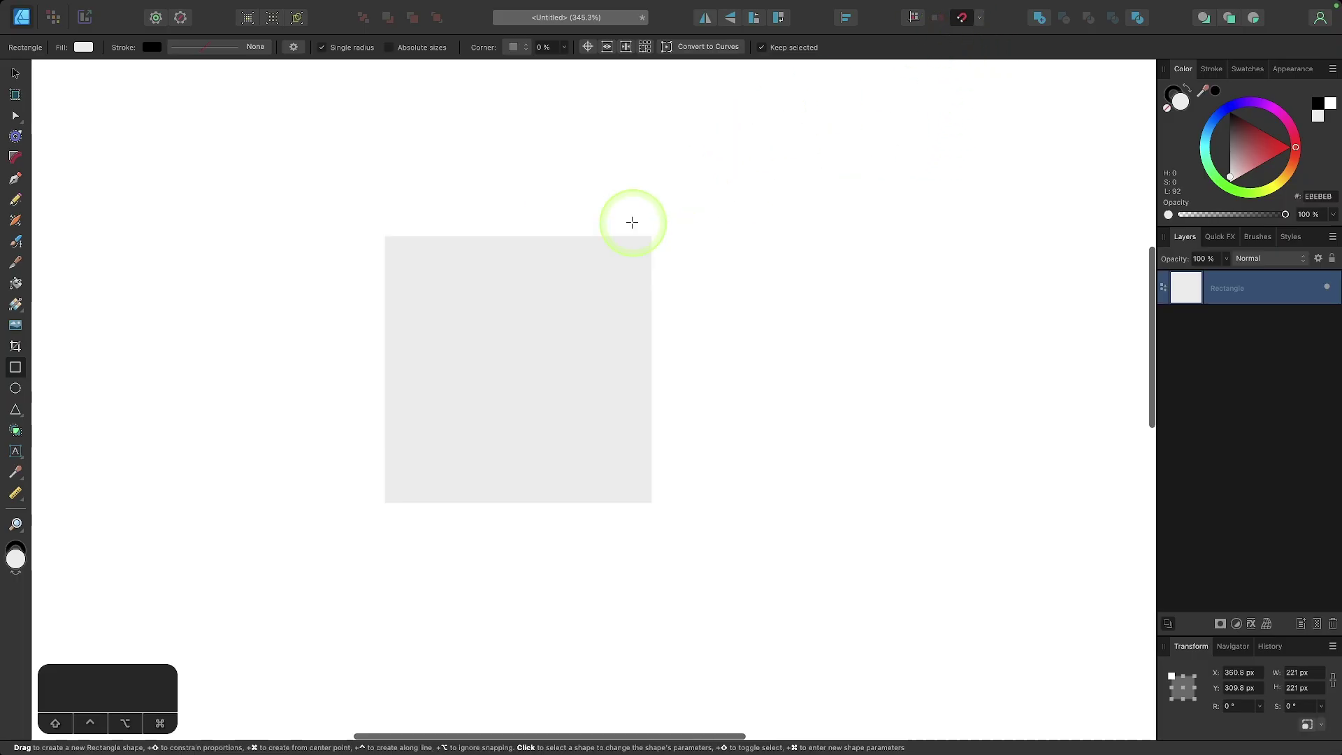
{"action": "left_click", "coordinate": [17, 181]}
{"action": "key", "text": "Escape"}
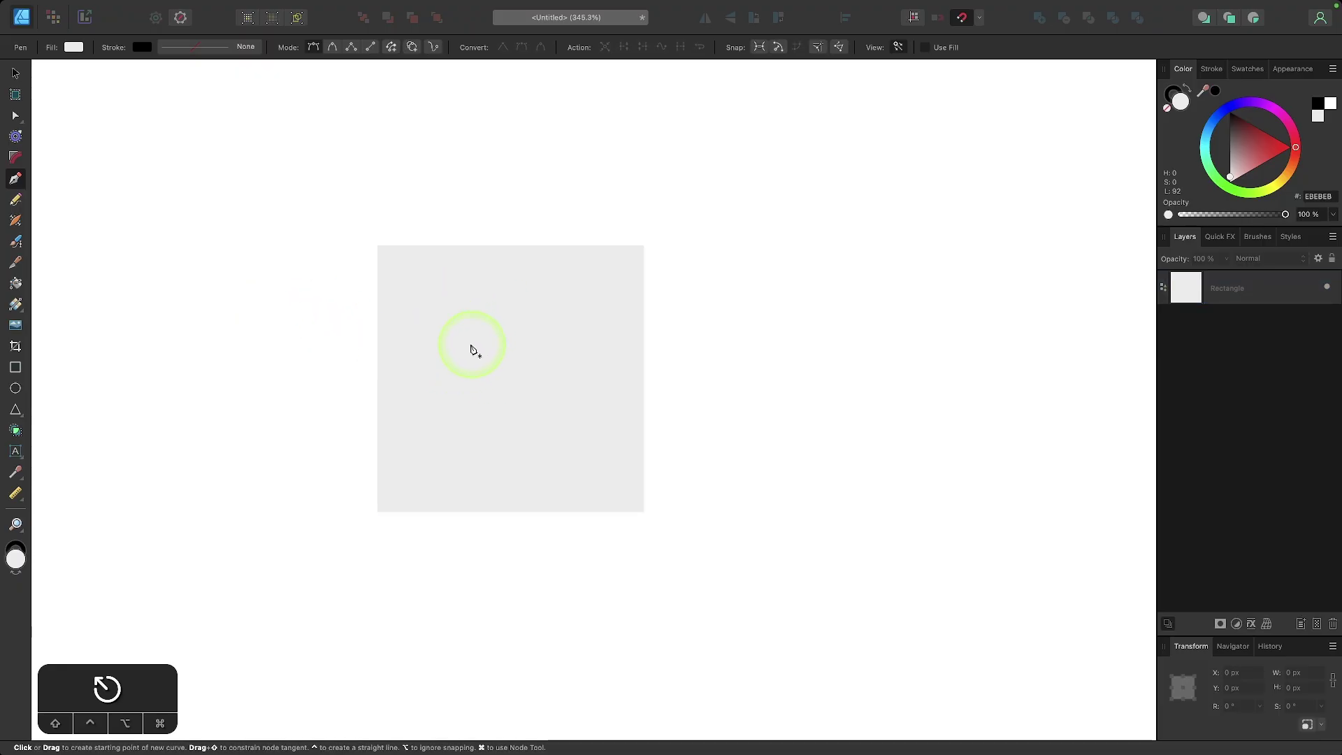
{"action": "left_click", "coordinate": [644, 246]}
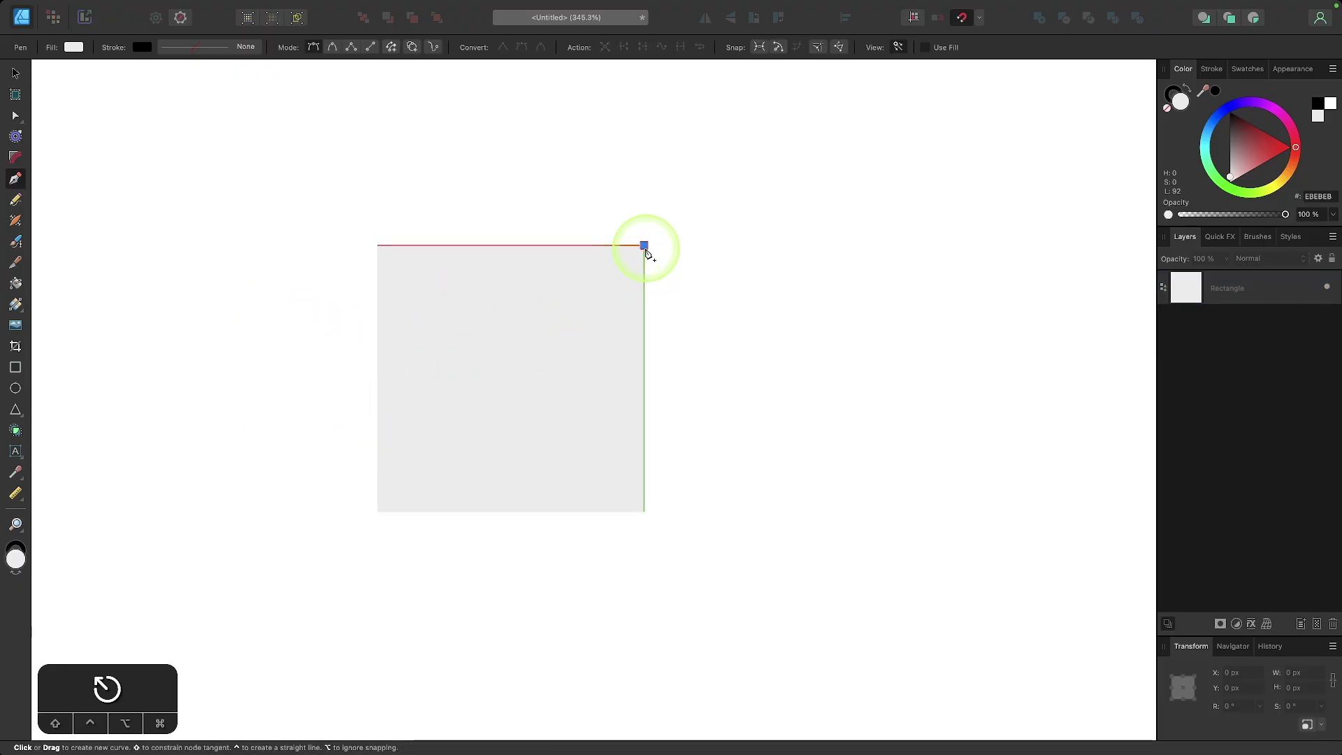
{"action": "left_click", "coordinate": [378, 513]}
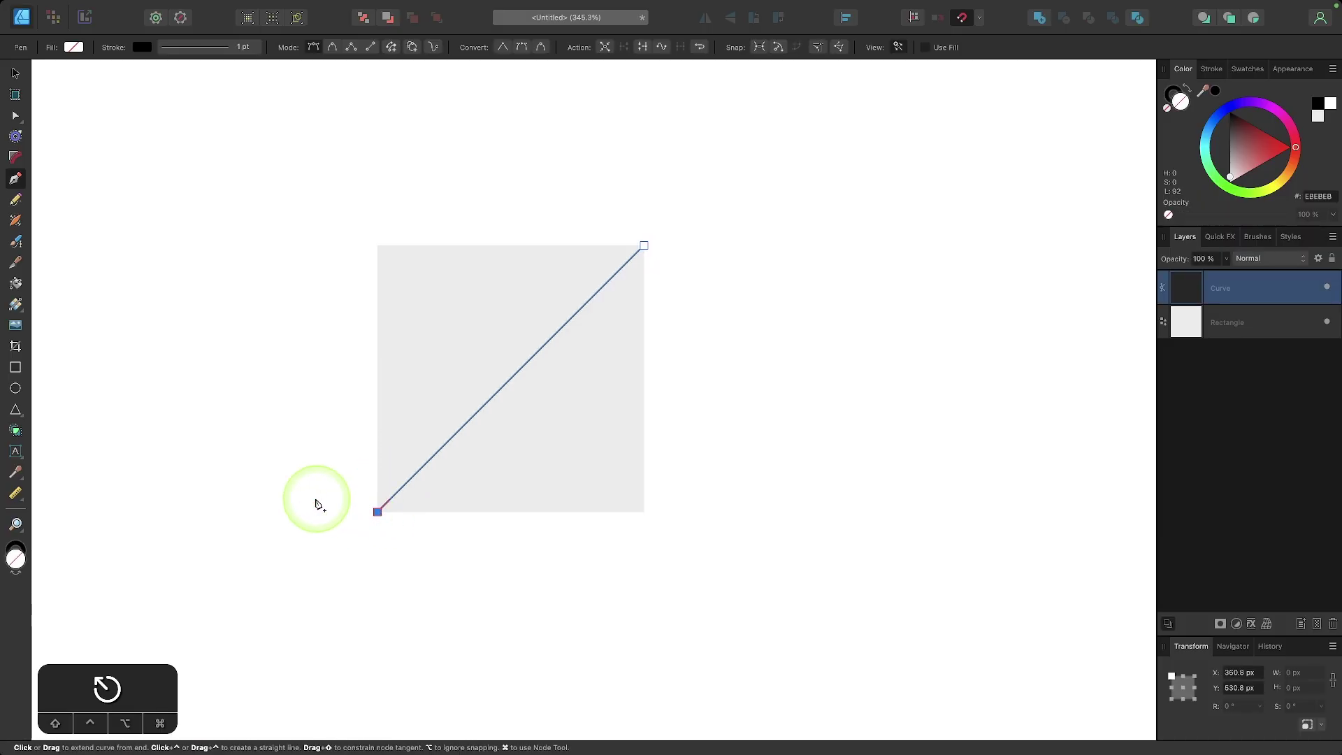
{"action": "key", "text": "Escape"}
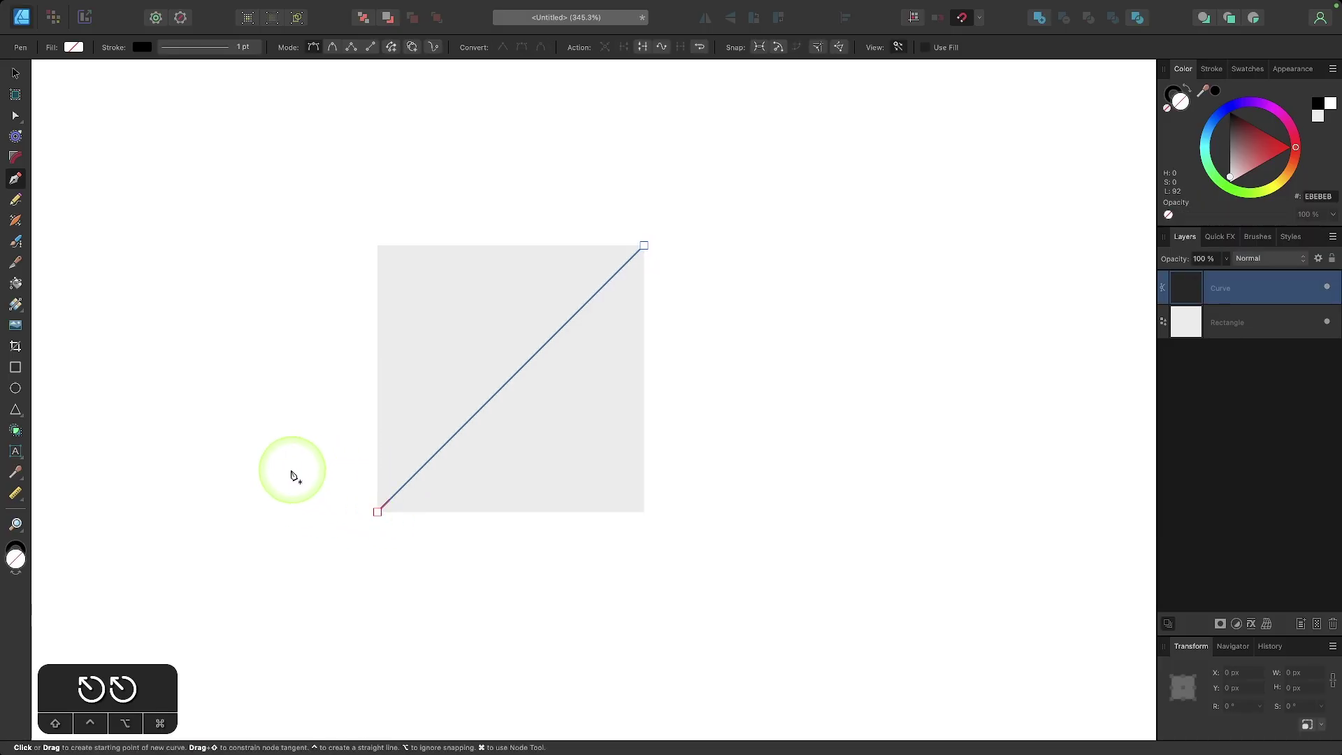
{"action": "left_click", "coordinate": [378, 246]}
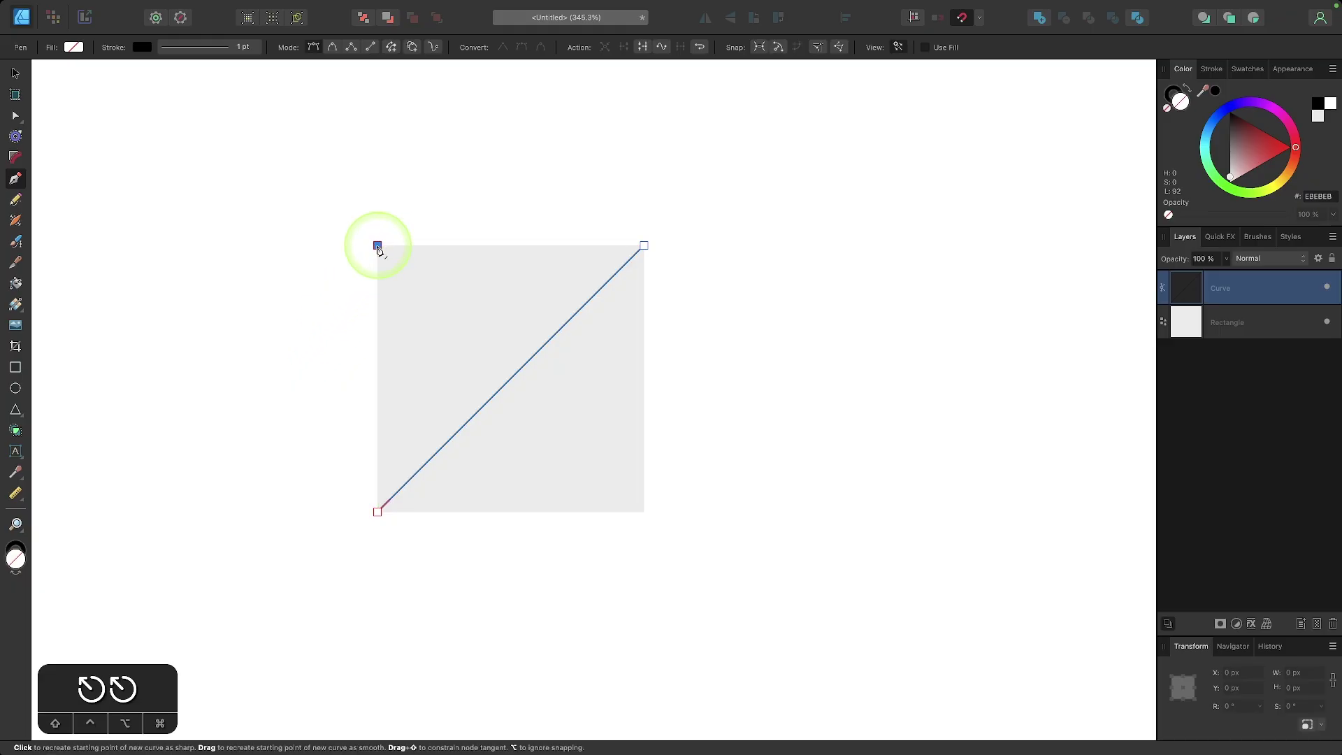
{"action": "left_click", "coordinate": [645, 512]}
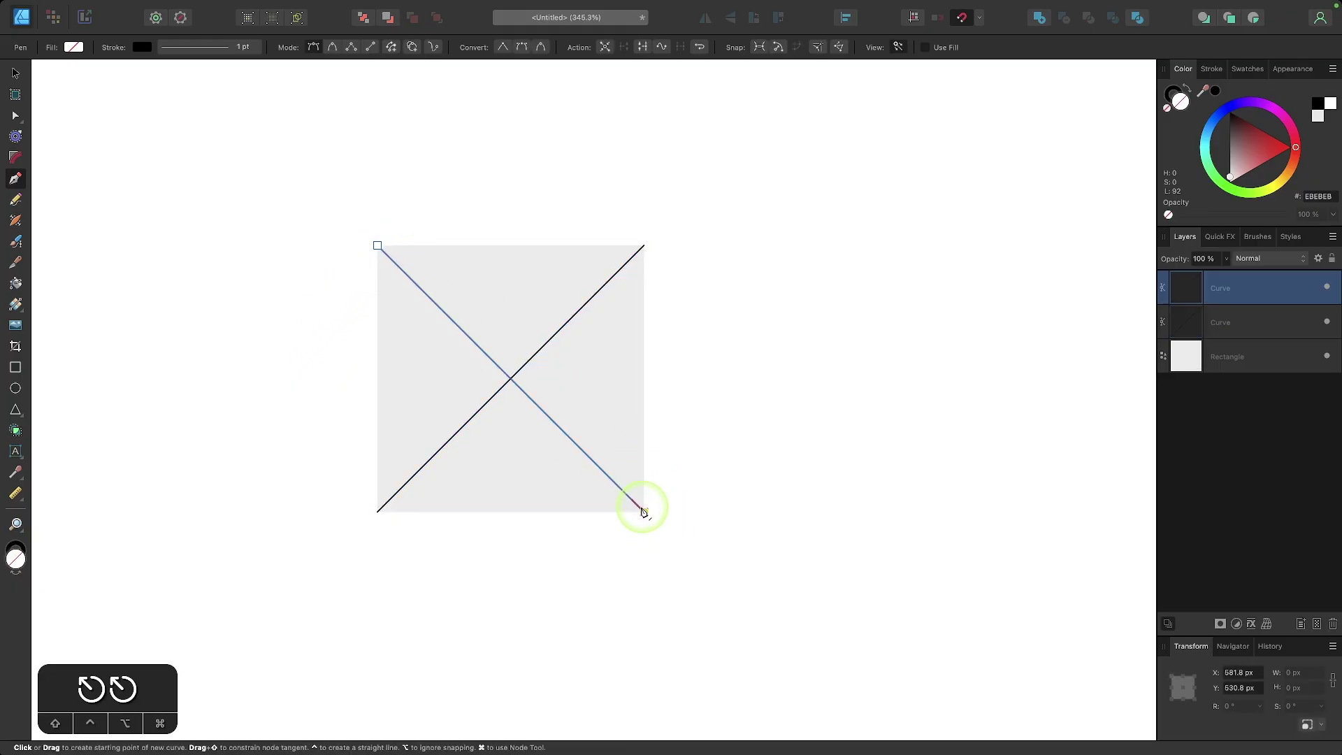
{"action": "key", "text": "Escape"}
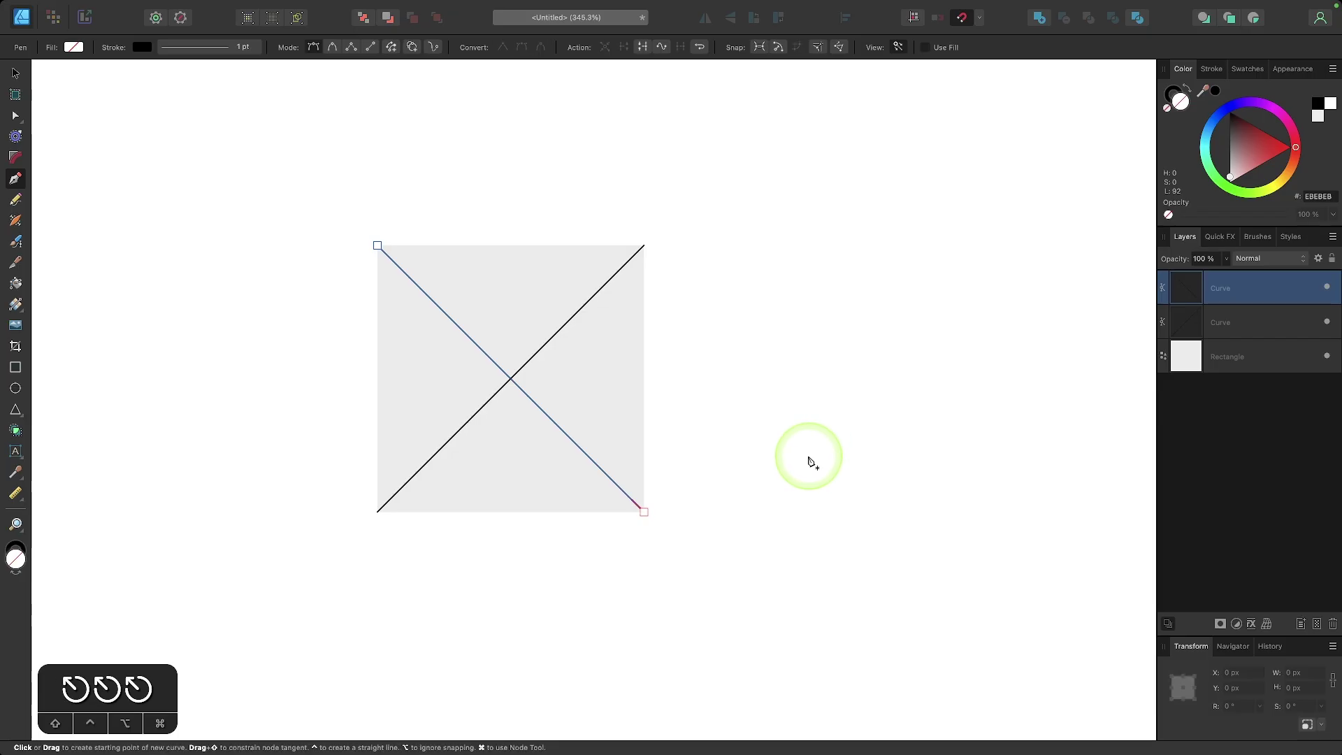
- Select the square and both diagonal lines and divide them into four triangles with the Shape Builder tool
{"action": "scroll", "coordinate": [668, 475], "scroll_direction": "down", "scroll_amount": 3}
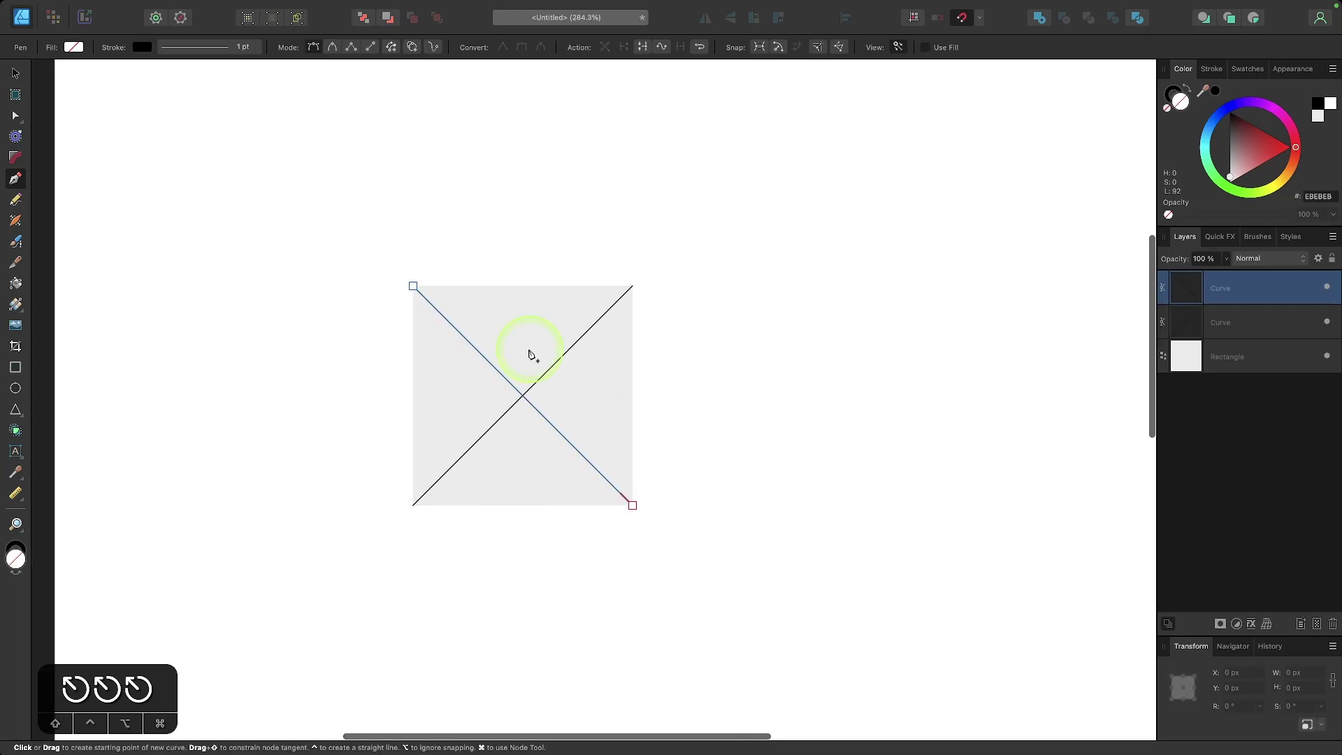
{"action": "left_click", "coordinate": [16, 73]}
{"action": "left_click_drag", "start_coordinate": [753, 598], "coordinate": [252, 216]}
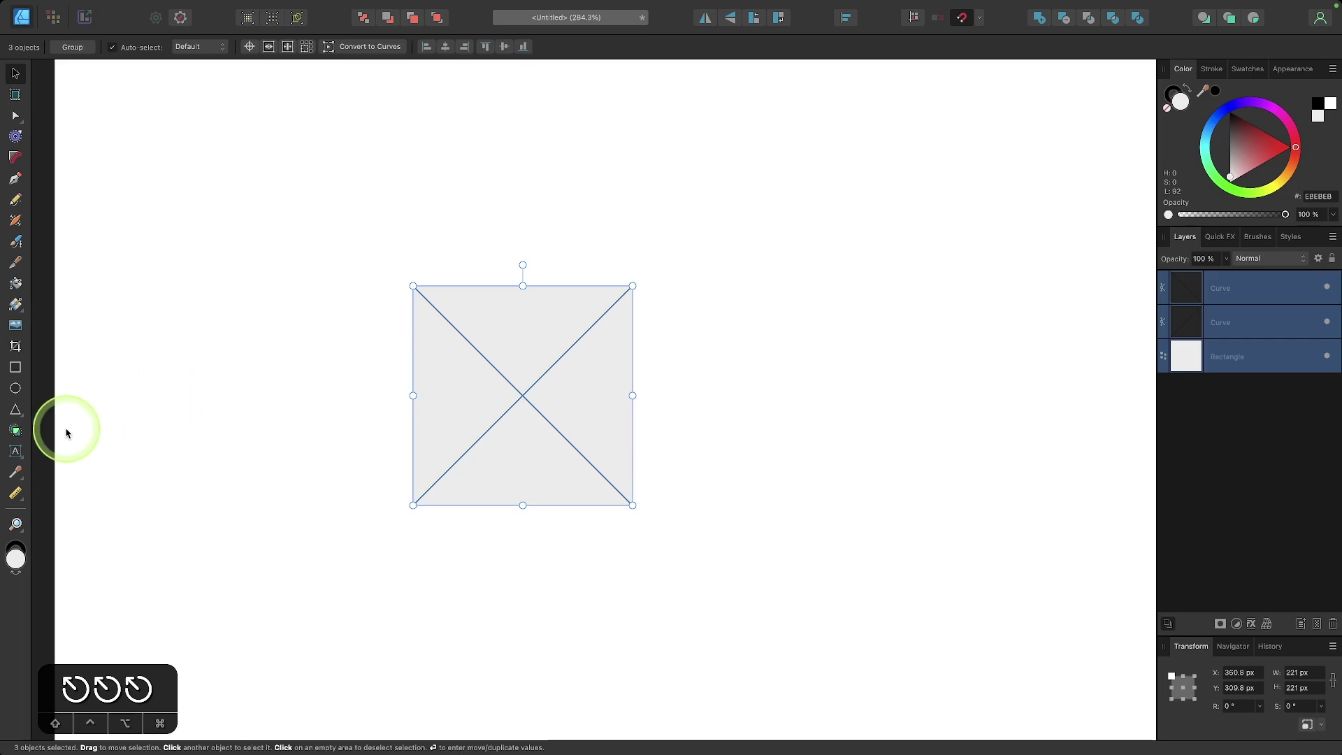
{"action": "left_click", "coordinate": [17, 433]}
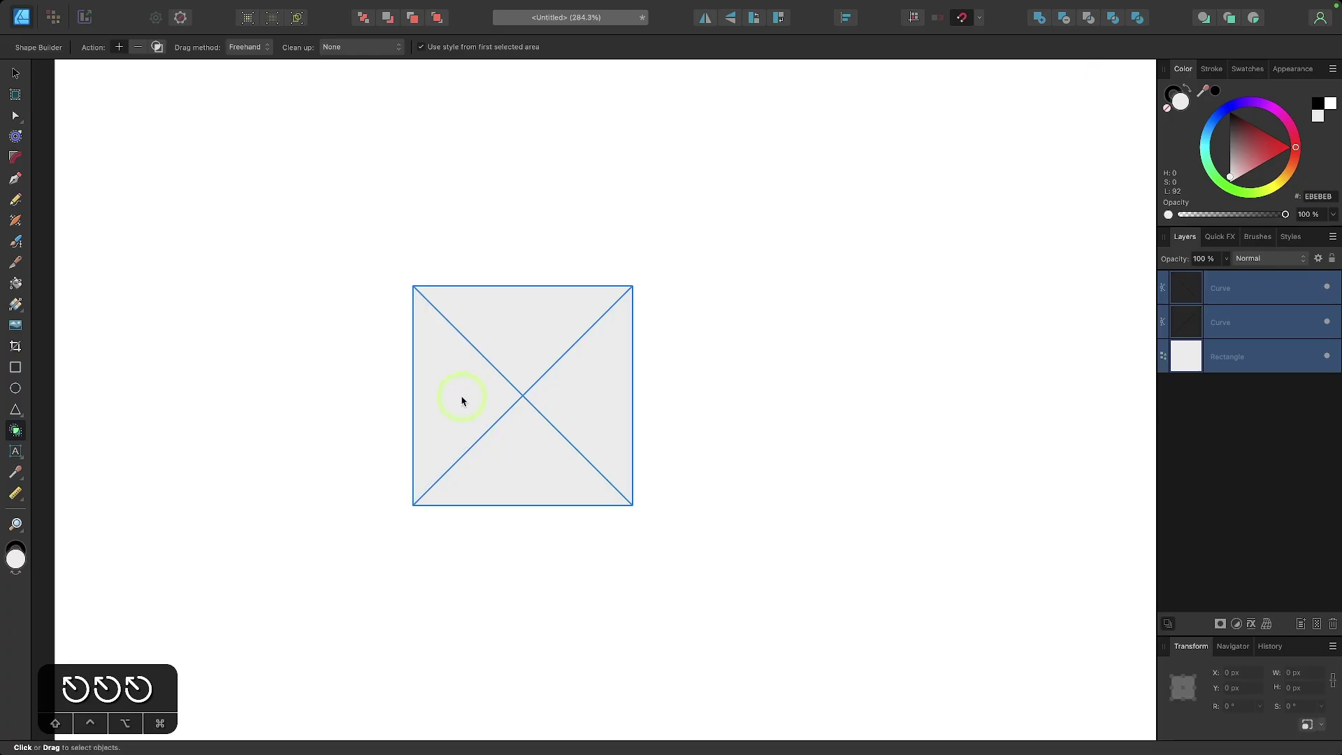
{"action": "left_click", "coordinate": [462, 400]}
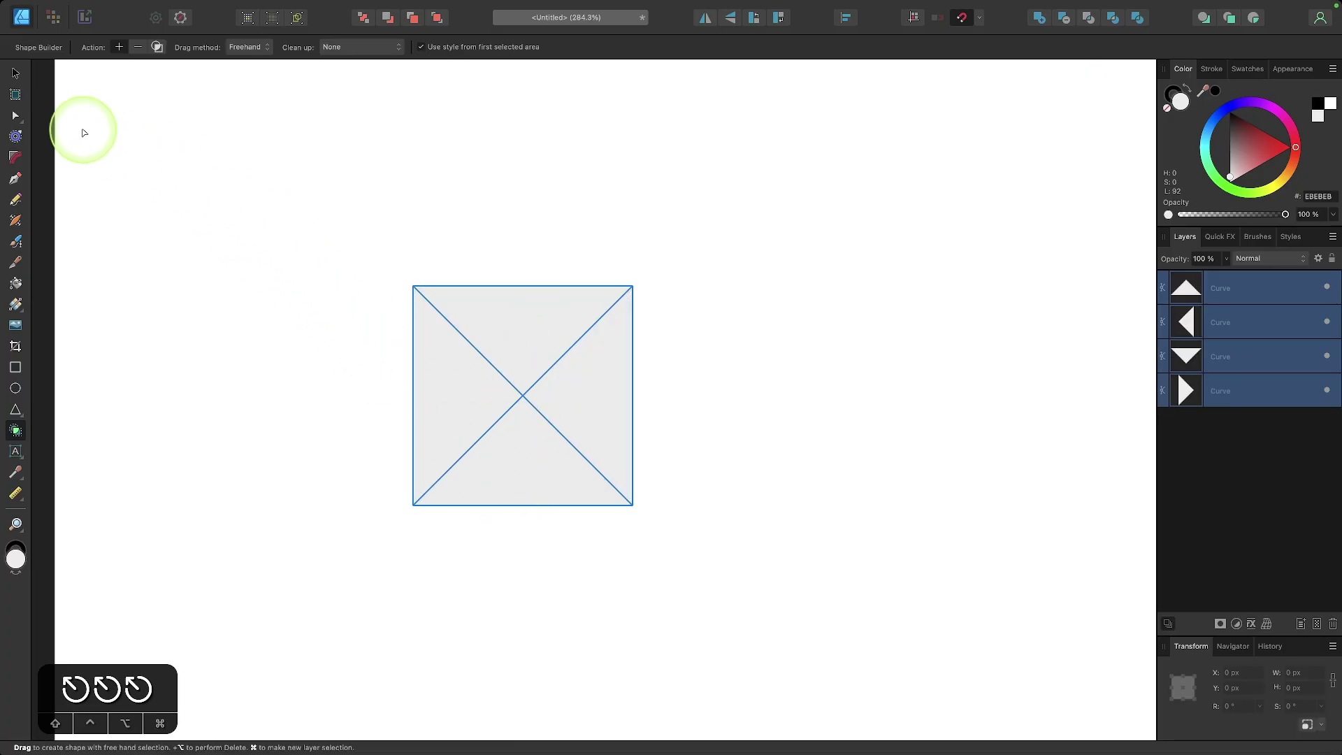
- Try pulling the left and upper triangles out of the square, and undo both moves
{"action": "left_click", "coordinate": [13, 70]}
{"action": "left_click", "coordinate": [228, 365]}
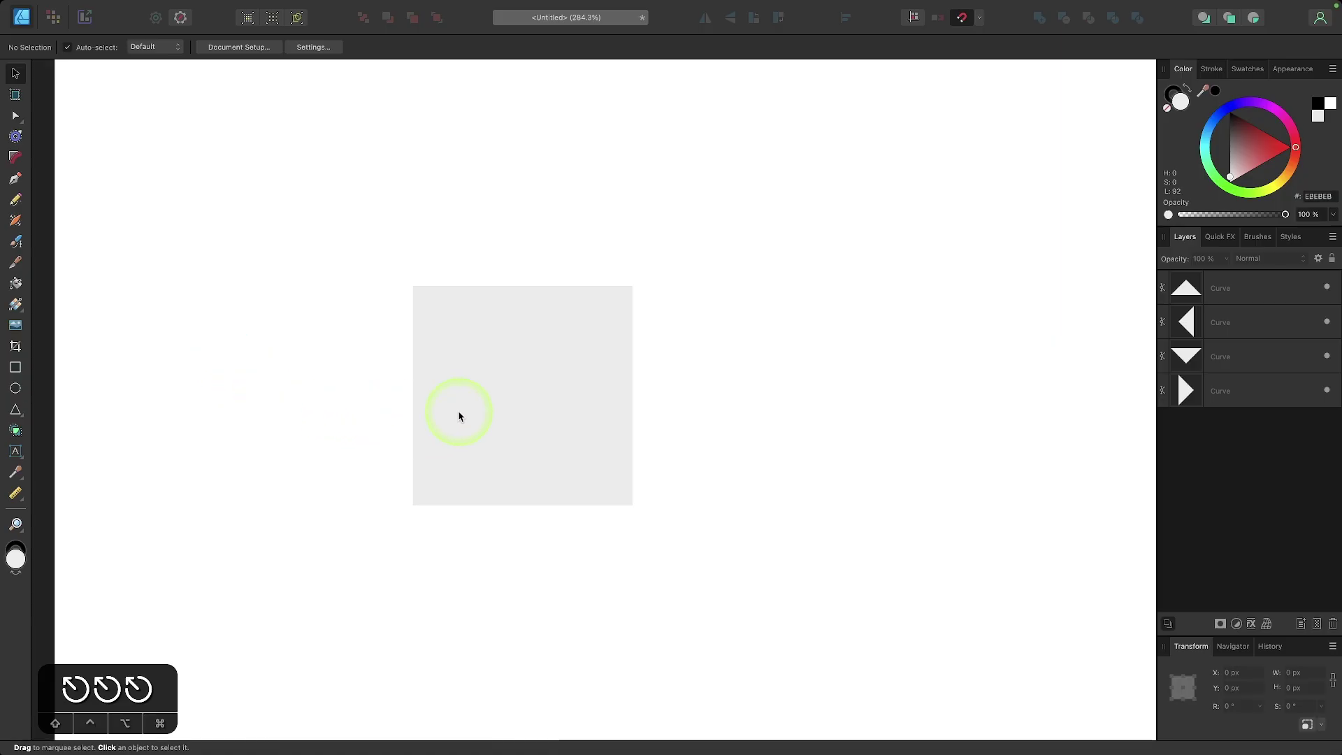
{"action": "left_click_drag", "start_coordinate": [459, 410], "coordinate": [318, 408]}
{"action": "left_click_drag", "start_coordinate": [543, 339], "coordinate": [529, 219]}
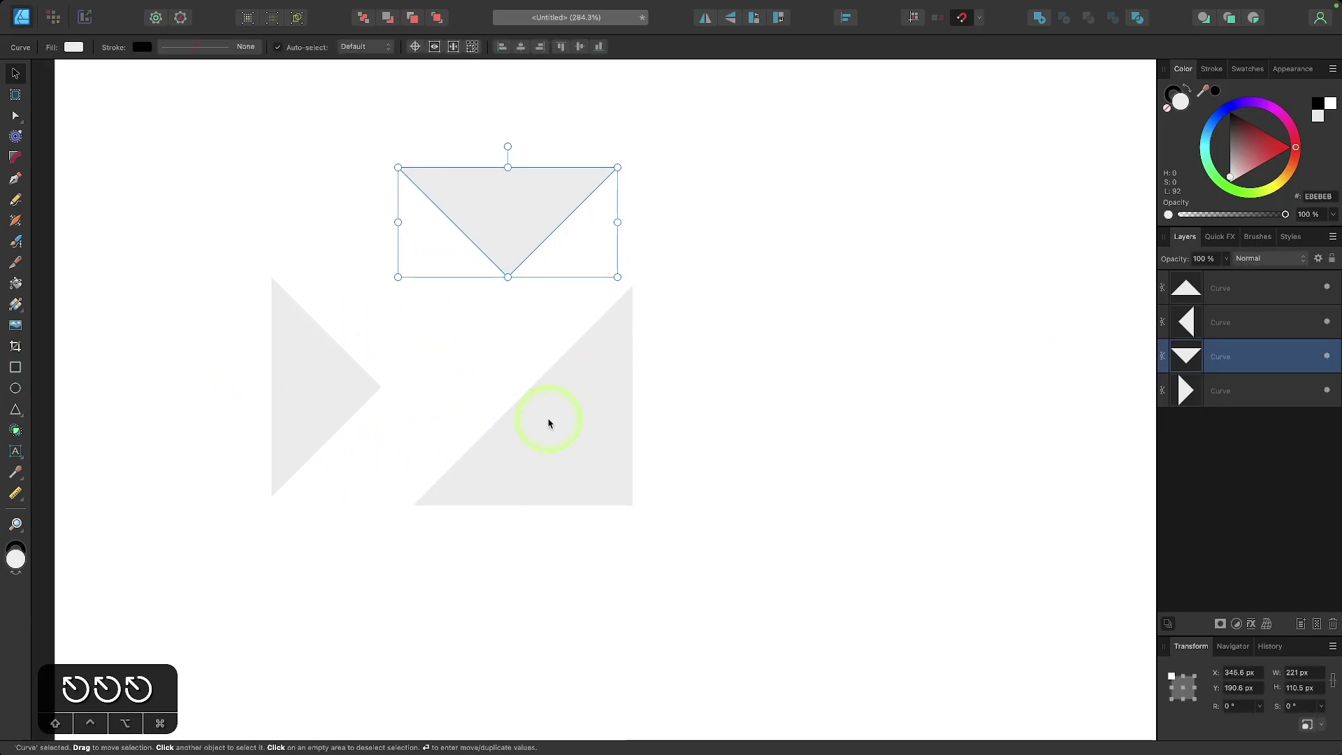
{"action": "key", "text": "super+z"}
{"action": "key", "text": "super+z"}
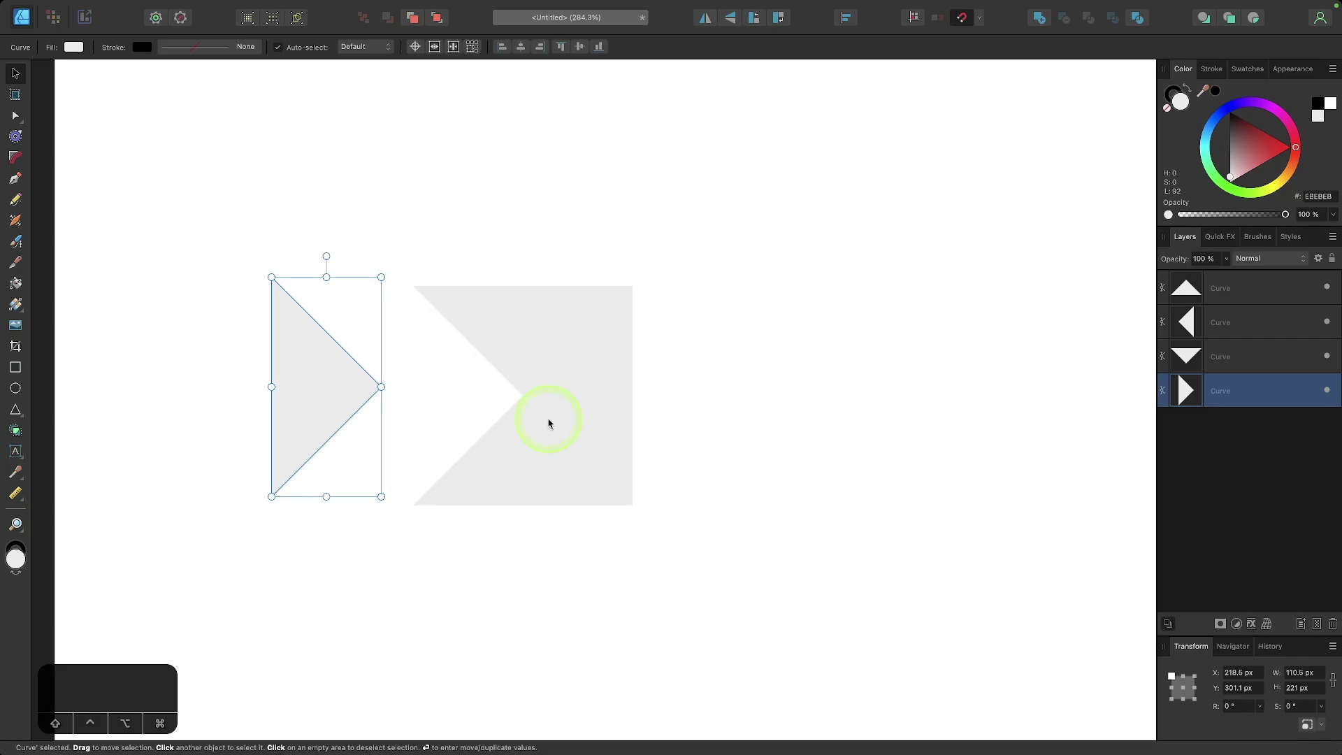
{"action": "key", "text": "super+z"}
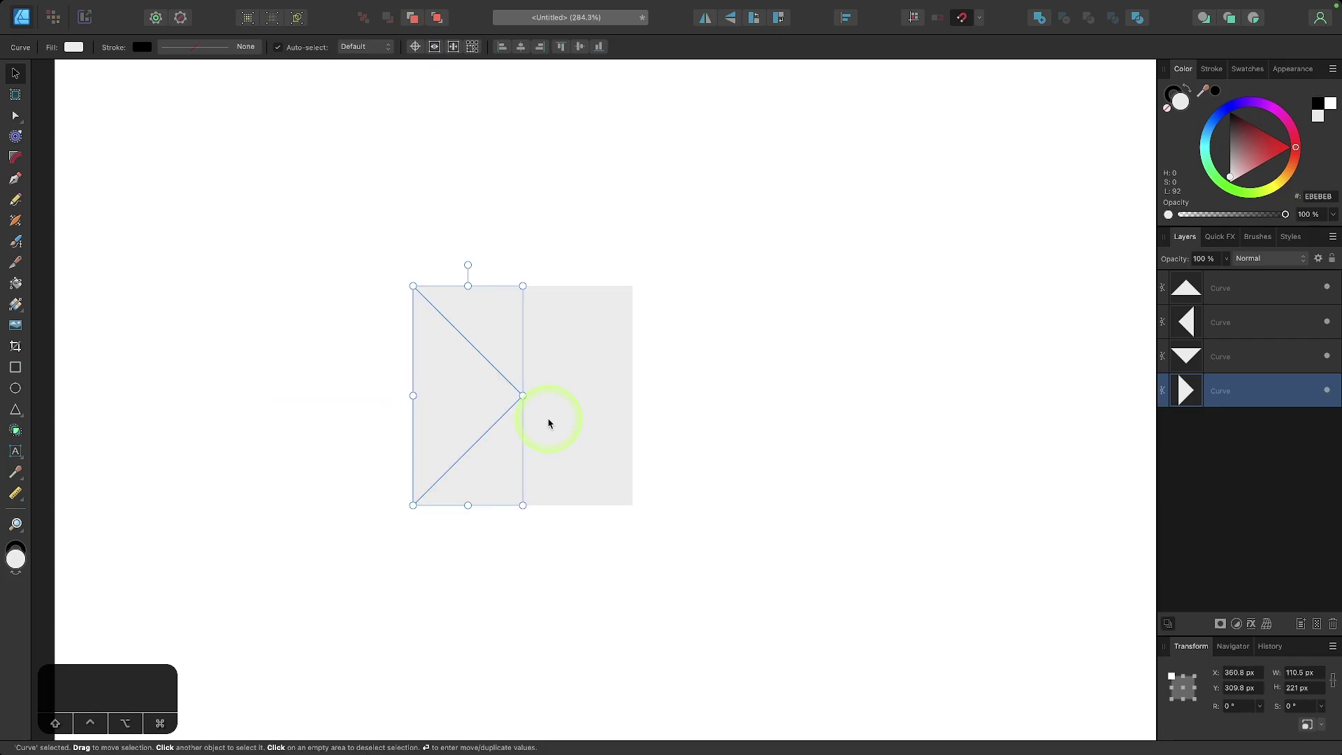
- Group the four triangles and scale the group down to about 44 px square near the page's upper-left corner
{"action": "left_click_drag", "start_coordinate": [770, 618], "coordinate": [300, 205]}
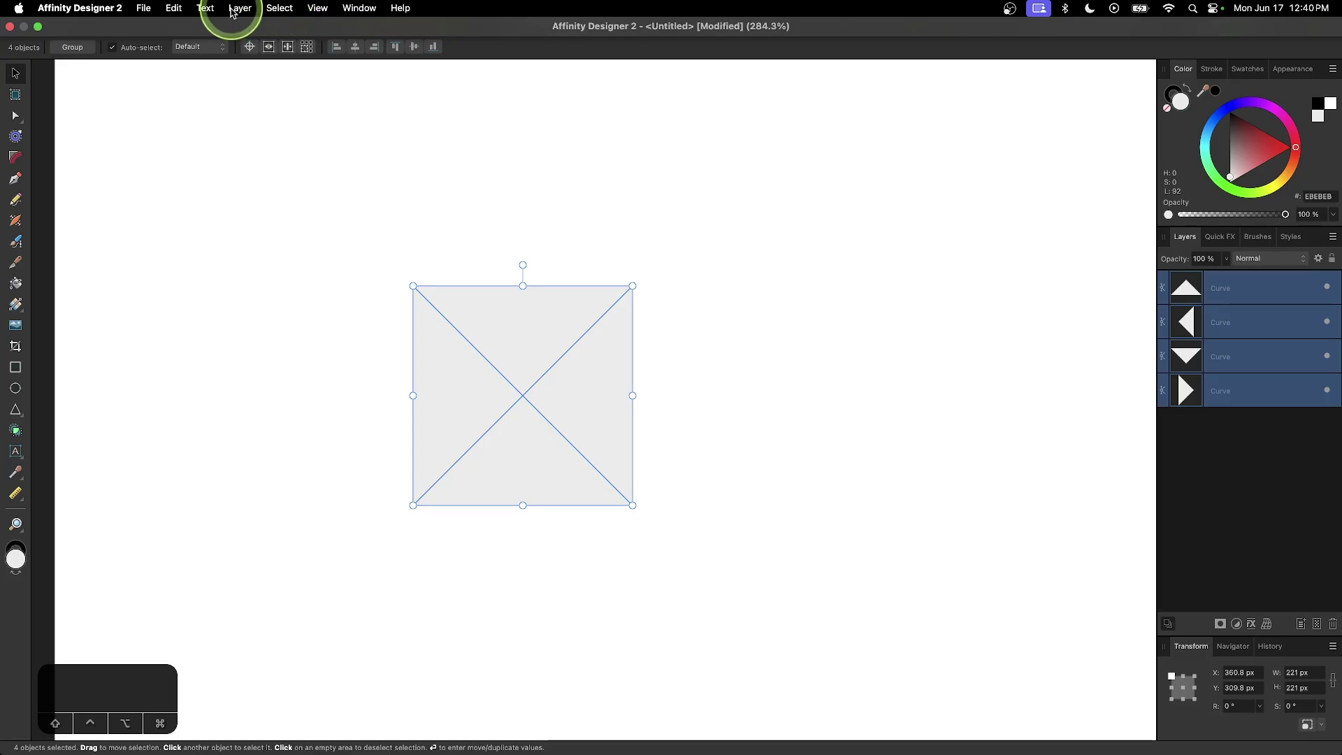
{"action": "left_click", "coordinate": [238, 8]}
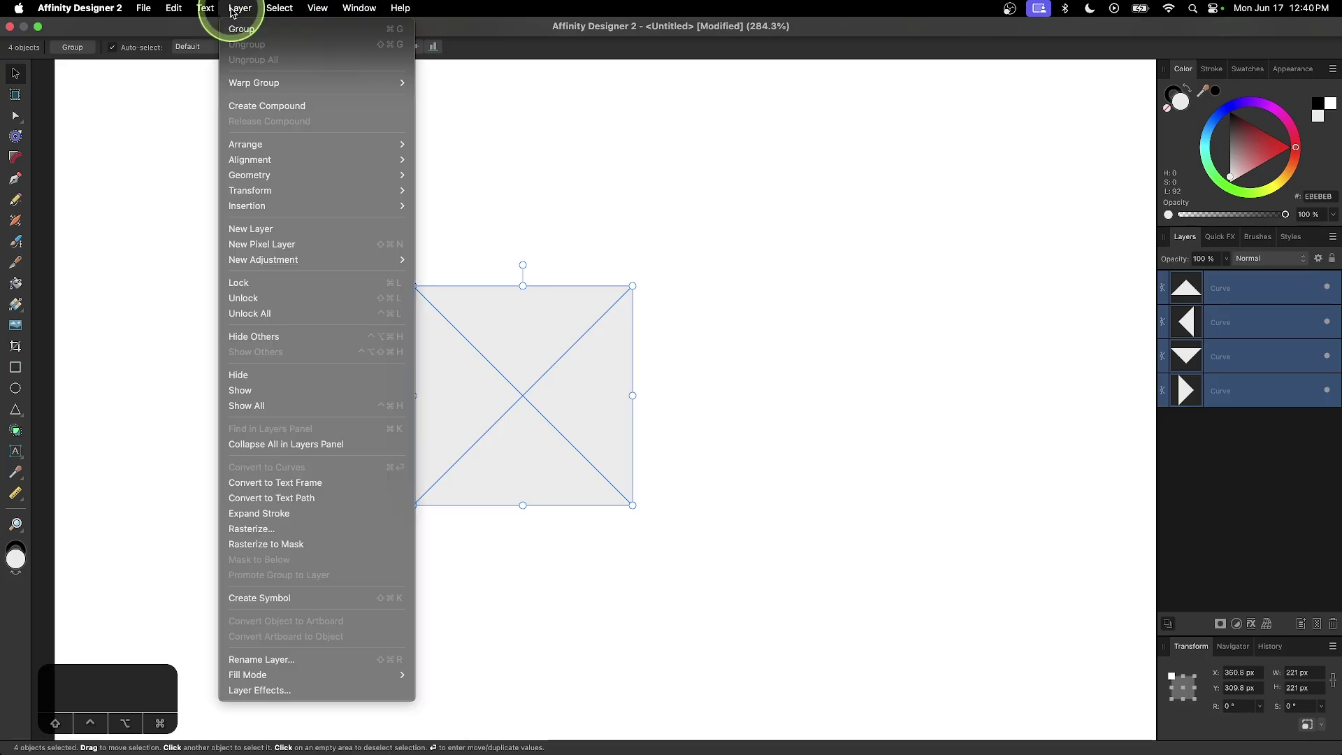
{"action": "left_click", "coordinate": [258, 33]}
{"action": "scroll", "coordinate": [591, 455], "scroll_direction": "down", "scroll_amount": 3}
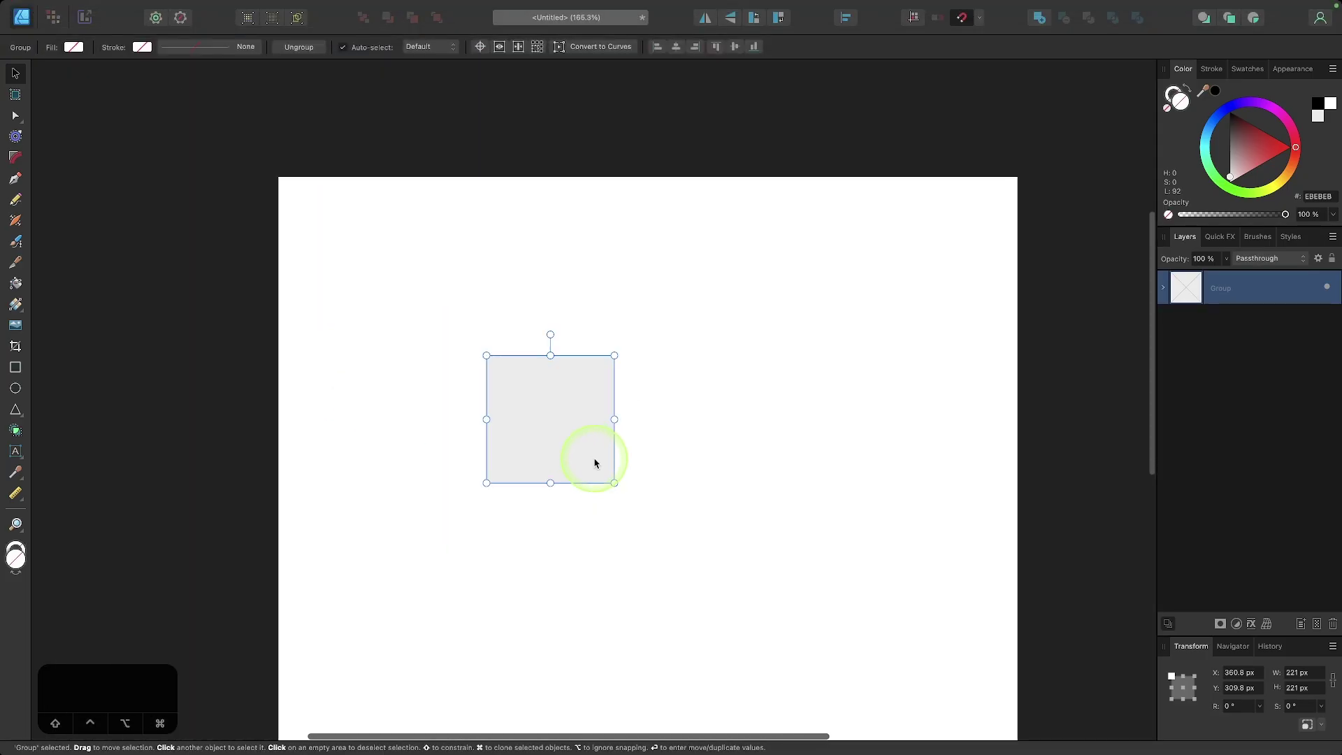
{"action": "left_click_drag", "start_coordinate": [615, 483], "coordinate": [532, 367]}
- Duplicate the small square flush against its right side and repeat the duplication once to make three in a row
{"action": "scroll", "coordinate": [510, 369], "scroll_direction": "up", "scroll_amount": 5}
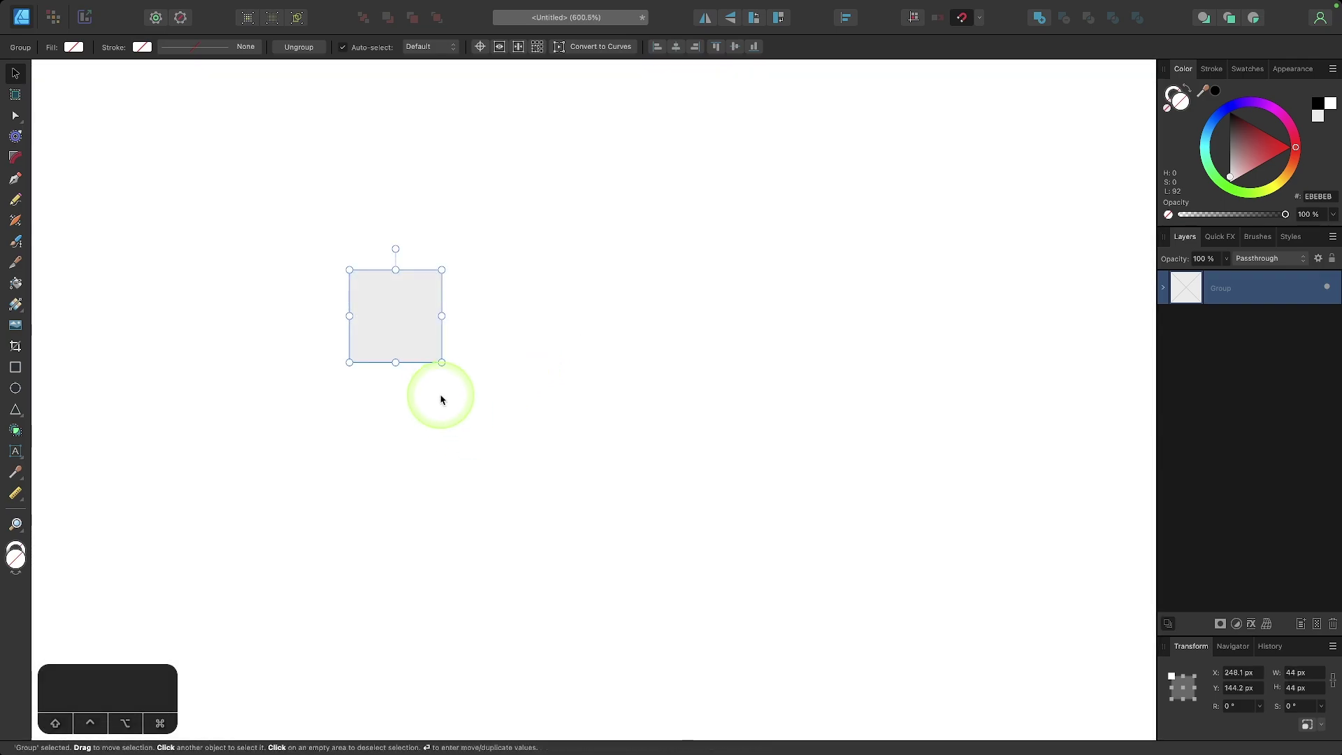
{"action": "scroll", "coordinate": [518, 324], "scroll_direction": "right", "scroll_amount": 3}
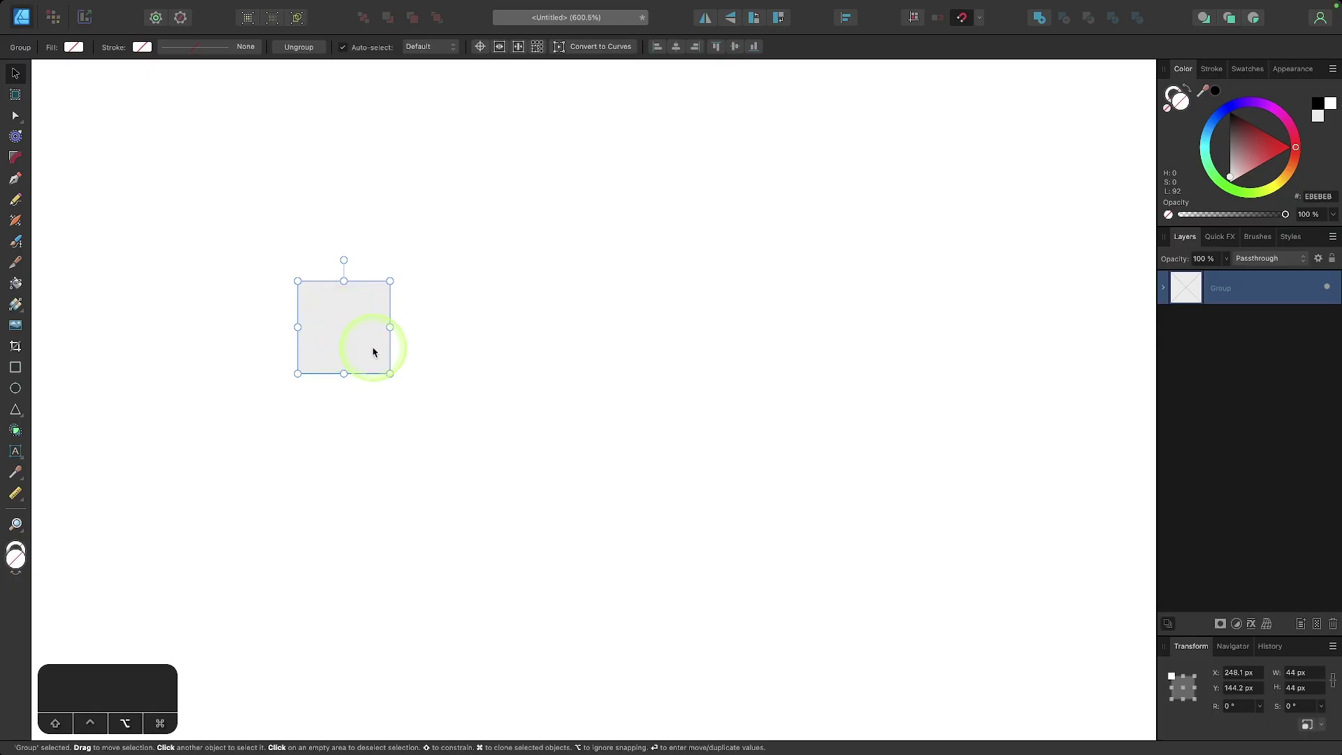
{"action": "mouse_move", "coordinate": [335, 330]}
{"action": "left_mouse_down"}
{"action": "mouse_move", "coordinate": [464, 324]}
{"action": "mouse_move", "coordinate": [430, 326]}
{"action": "left_mouse_up"}
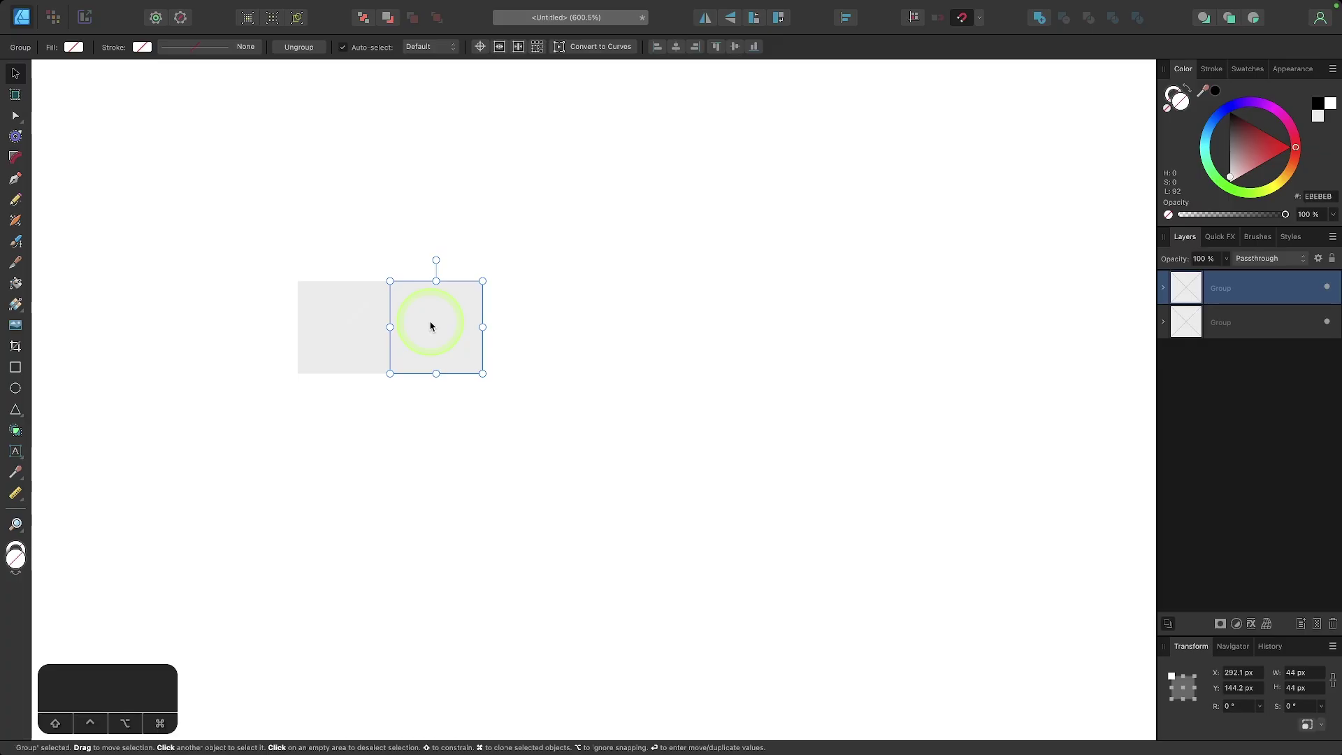
{"action": "key", "text": "super+j"}
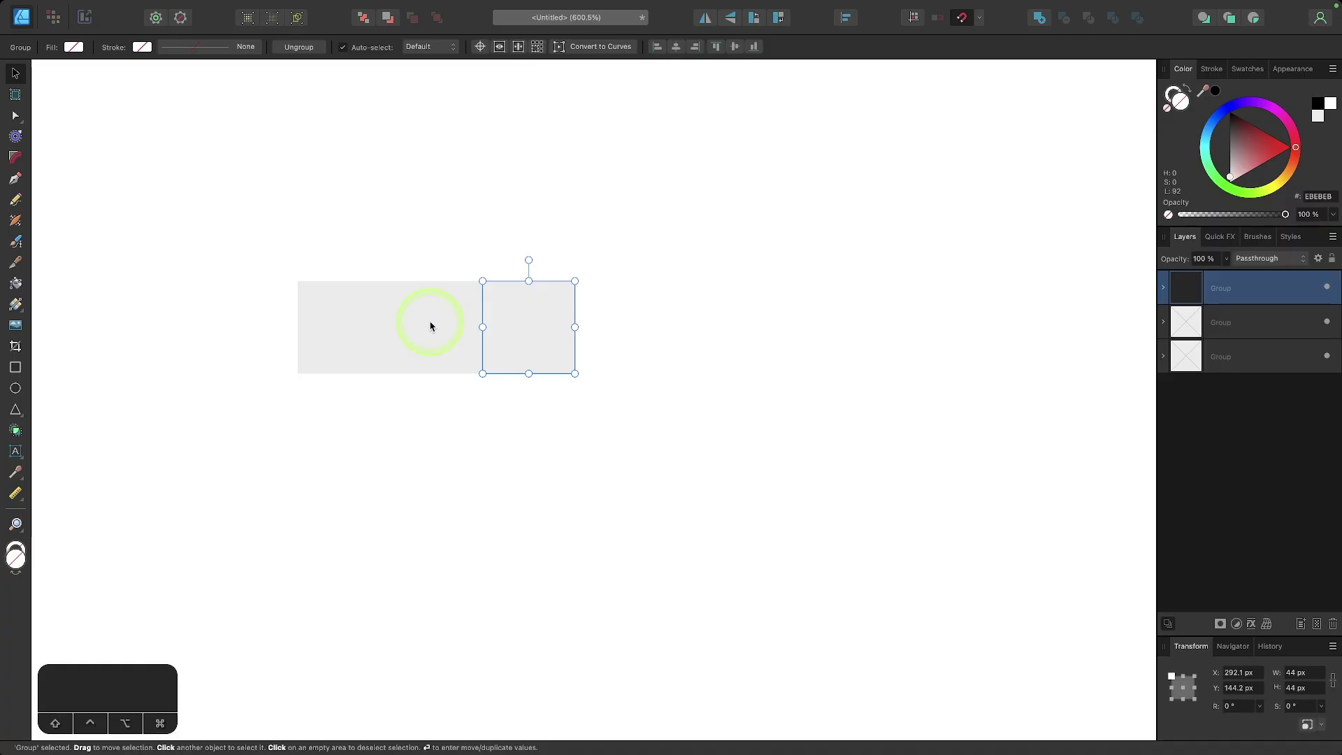
- Repeat the duplication to the right until the row holds 17 adjoining squares
{"action": "scroll", "coordinate": [659, 110], "scroll_direction": "down", "scroll_amount": 5}
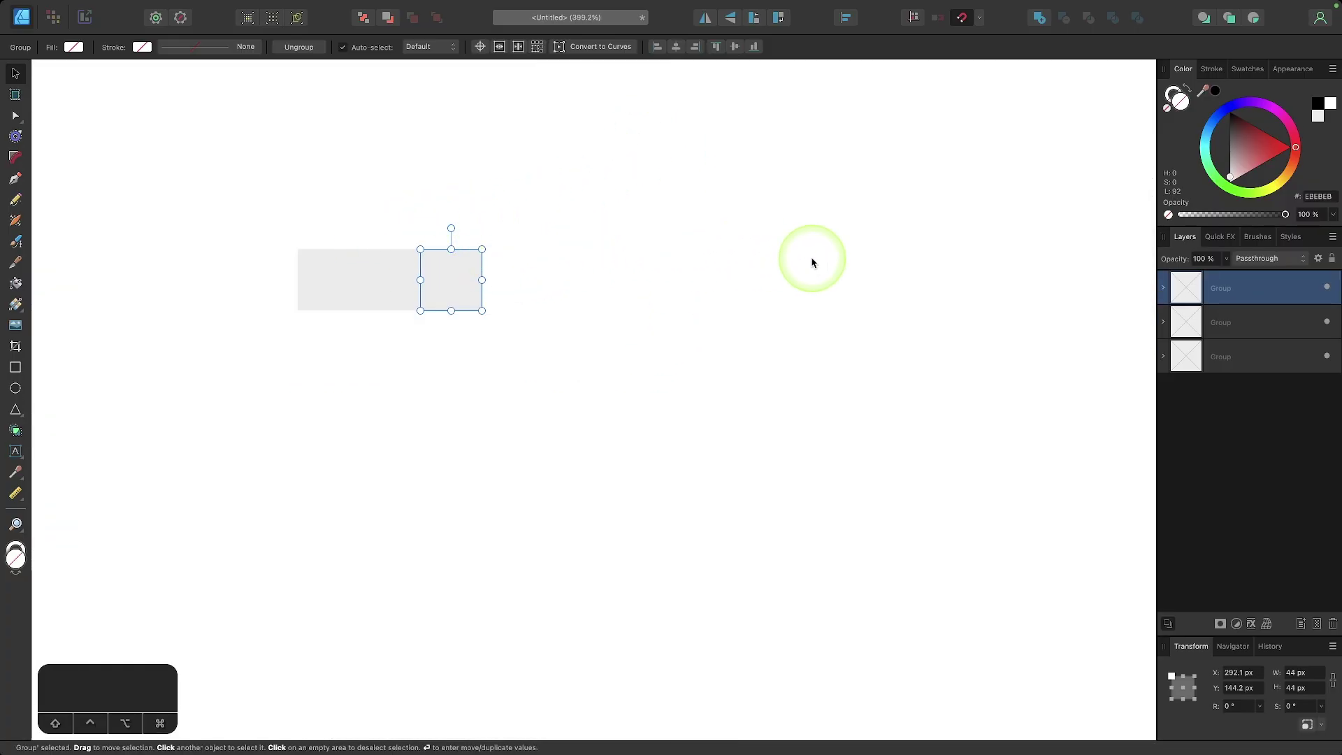
{"action": "scroll", "coordinate": [812, 261], "scroll_direction": "right", "scroll_amount": 3}
{"action": "scroll", "coordinate": [812, 261], "scroll_direction": "up", "scroll_amount": 1}
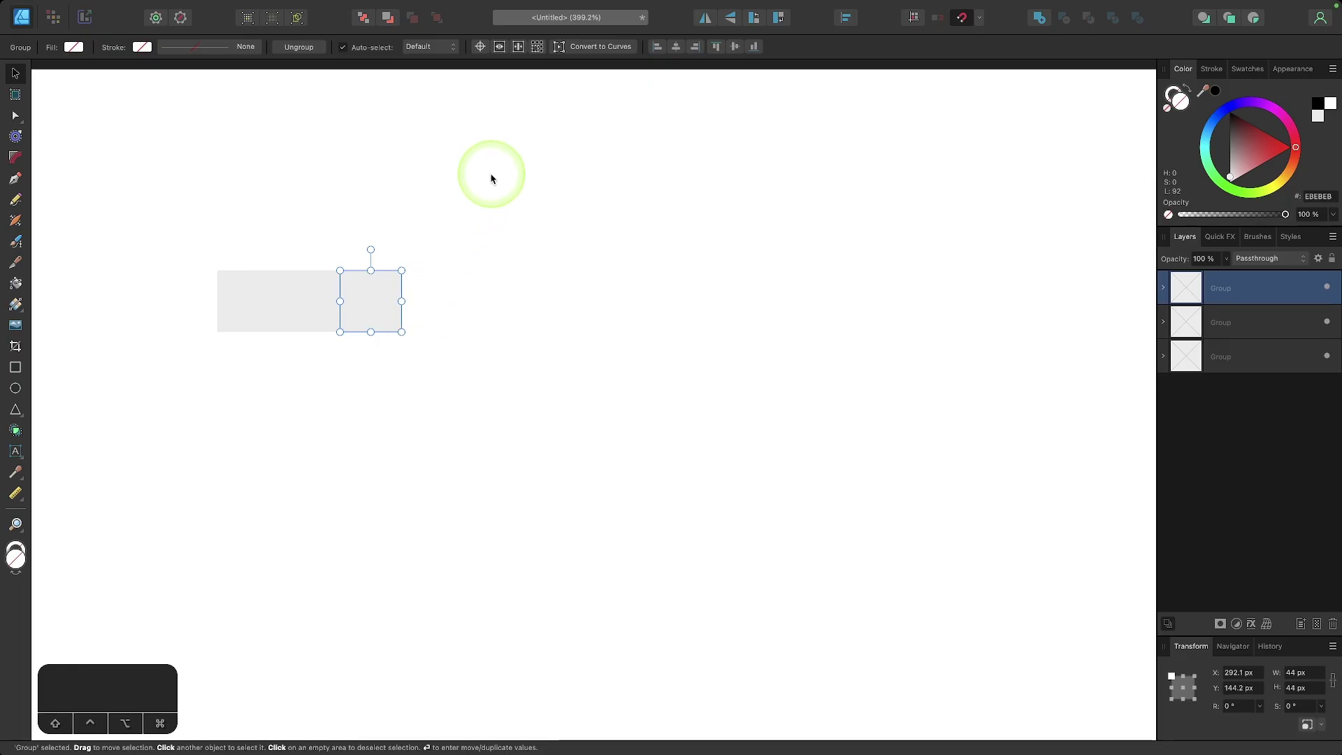
{"action": "key", "text": "super+j"}
{"action": "key", "text": "super+j"}
{"action": "key", "text": "super+j"}
{"action": "key", "text": "super+j"}
{"action": "key", "text": "super+j"}
{"action": "key", "text": "super+j"}
{"action": "key", "text": "super+j"}
{"action": "key", "text": "super+j"}
{"action": "key", "text": "super+j"}
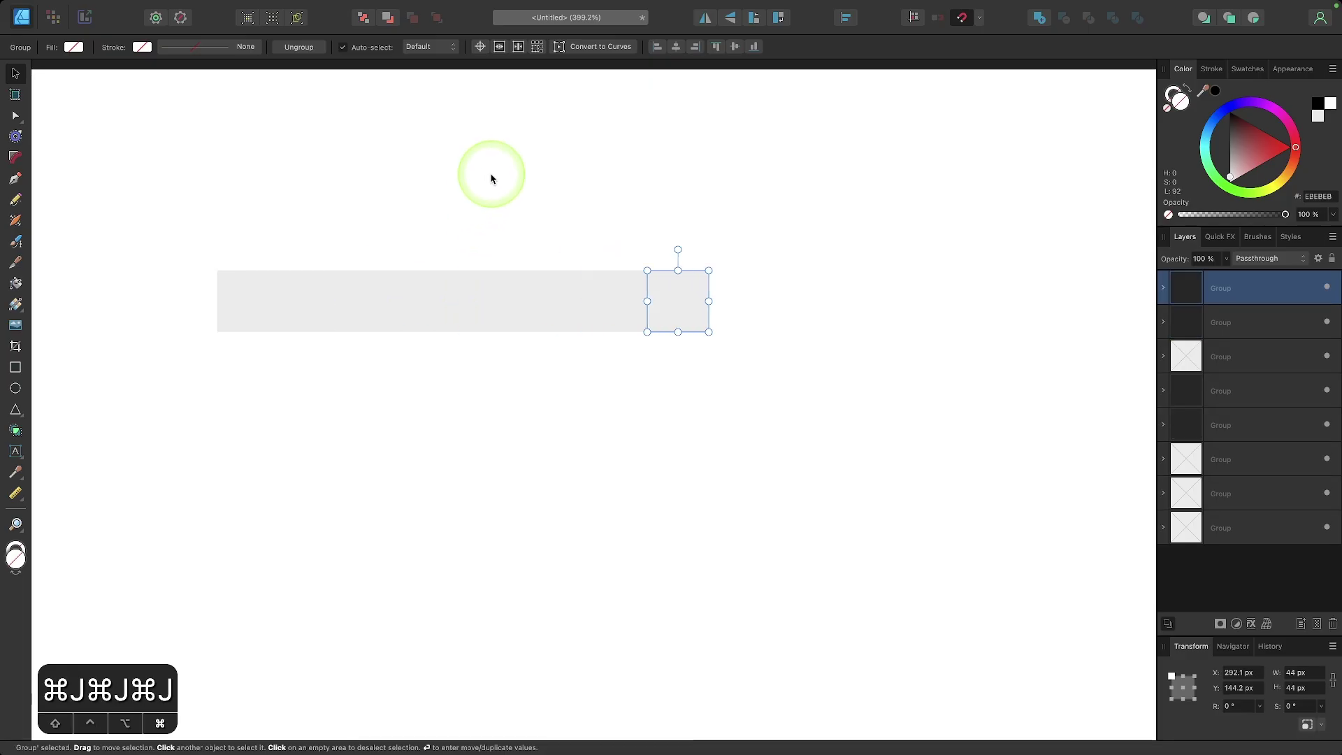
{"action": "key", "text": "super+j"}
{"action": "key", "text": "super+j"}
{"action": "key", "text": "super+j"}
- Select the whole row of squares and duplicate it flush beneath the original row
{"action": "key", "text": "super+minus"}
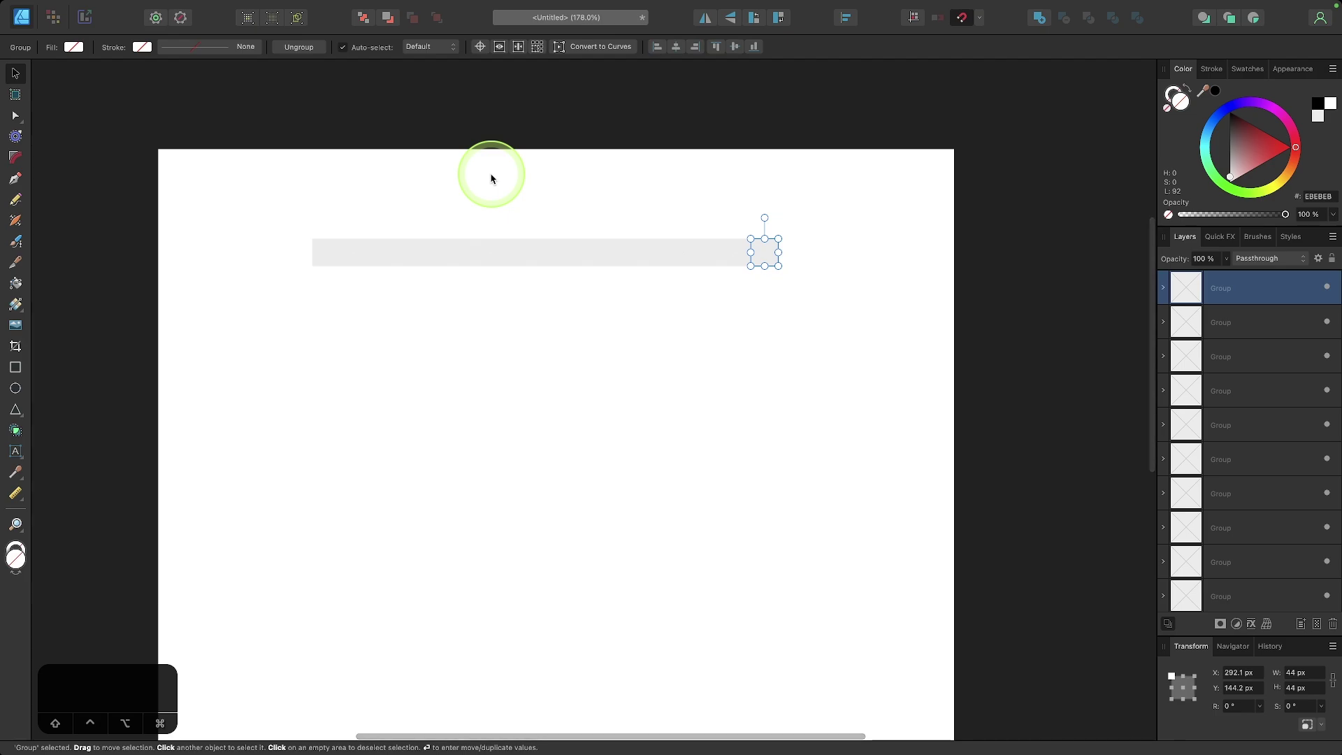
{"action": "left_click_drag", "start_coordinate": [877, 347], "coordinate": [216, 195]}
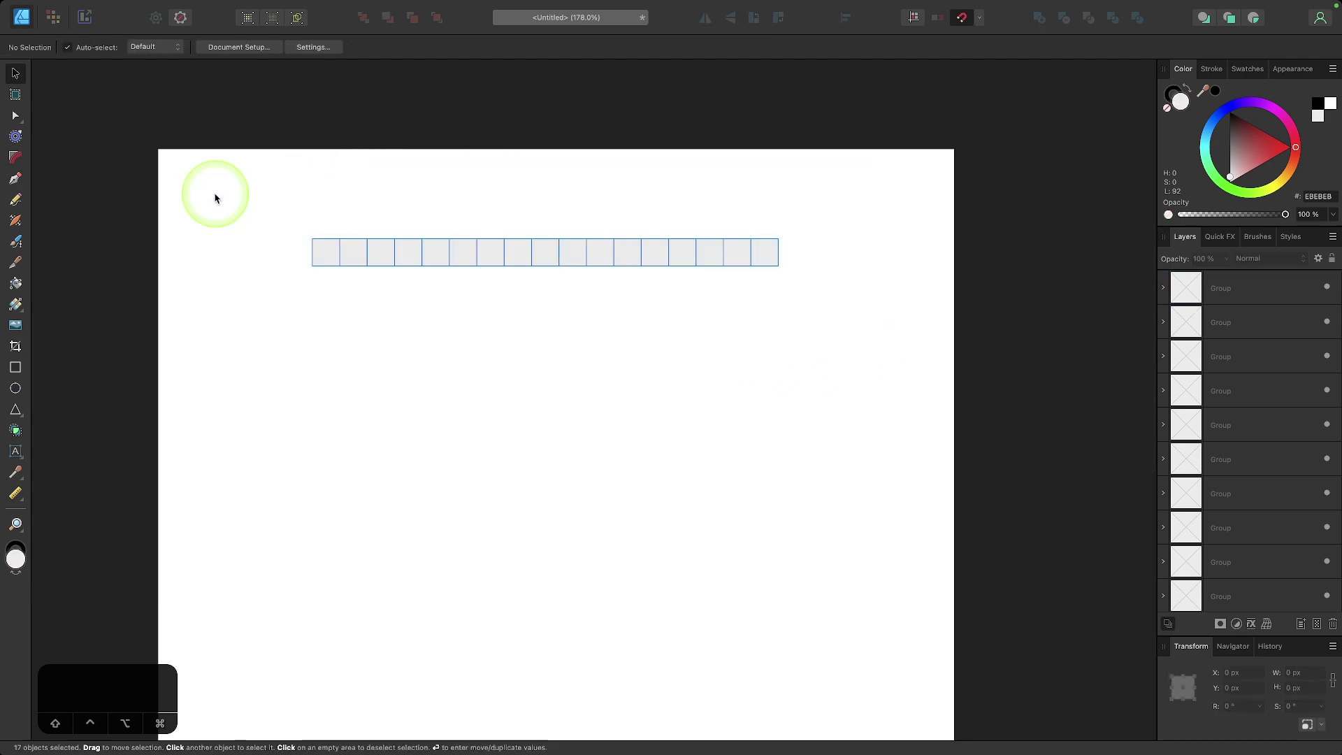
{"action": "scroll", "coordinate": [443, 260], "scroll_direction": "up", "scroll_amount": 3}
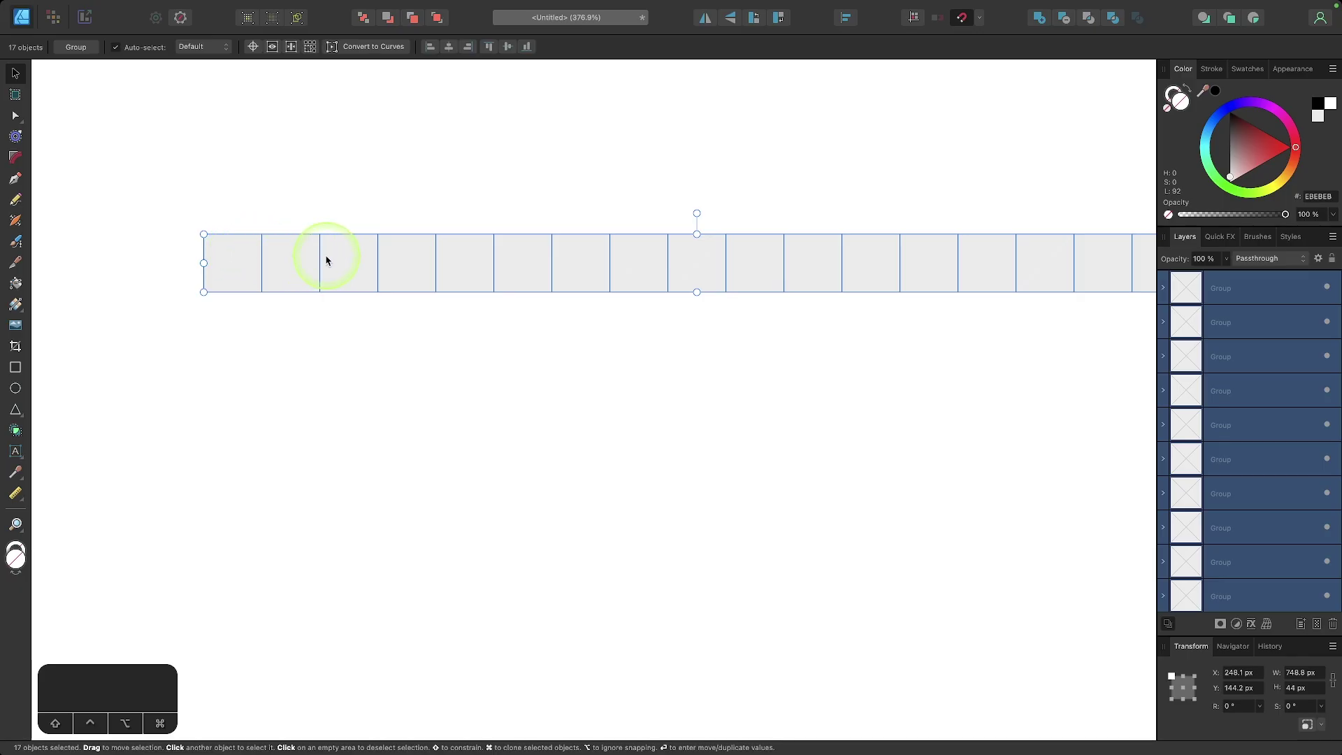
{"action": "left_click_drag", "start_coordinate": [297, 257], "coordinate": [297, 306]}
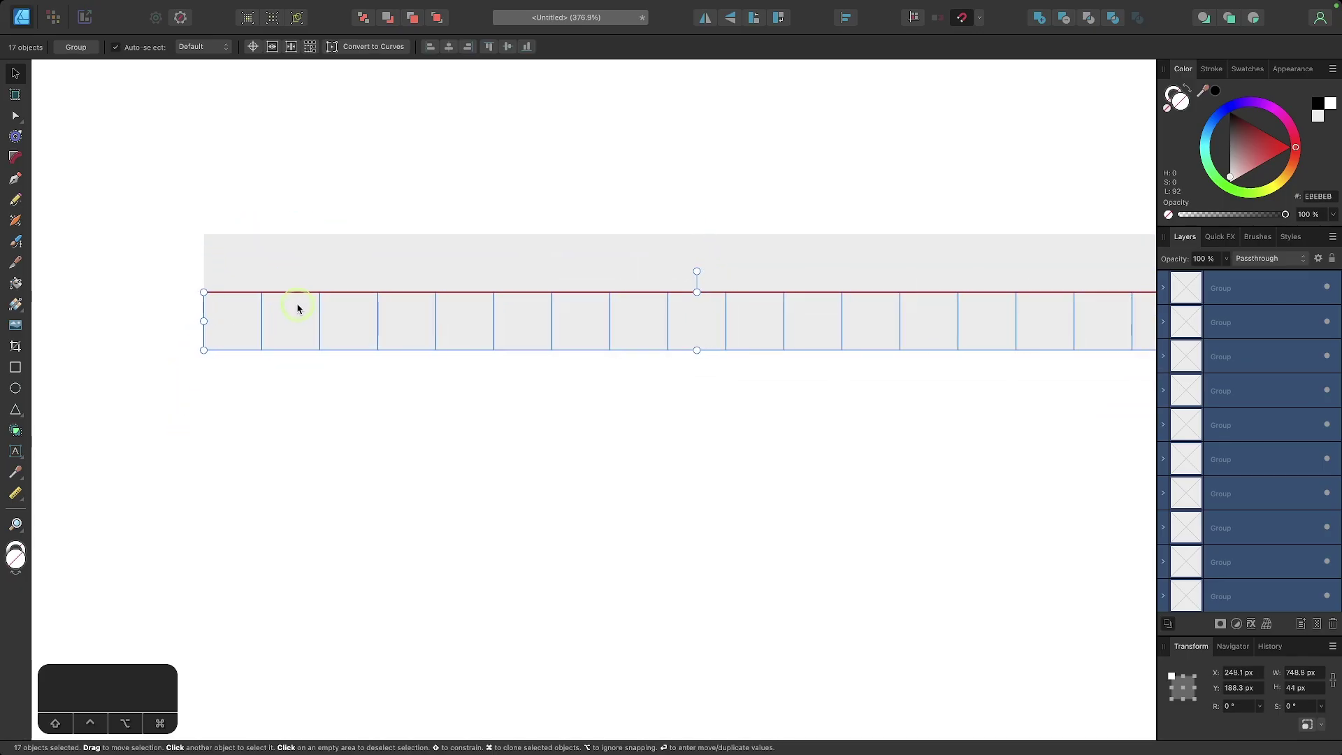
{"action": "scroll", "coordinate": [442, 690], "scroll_direction": "down", "scroll_amount": 3}
{"action": "scroll", "coordinate": [531, 557], "scroll_direction": "down", "scroll_amount": 5}
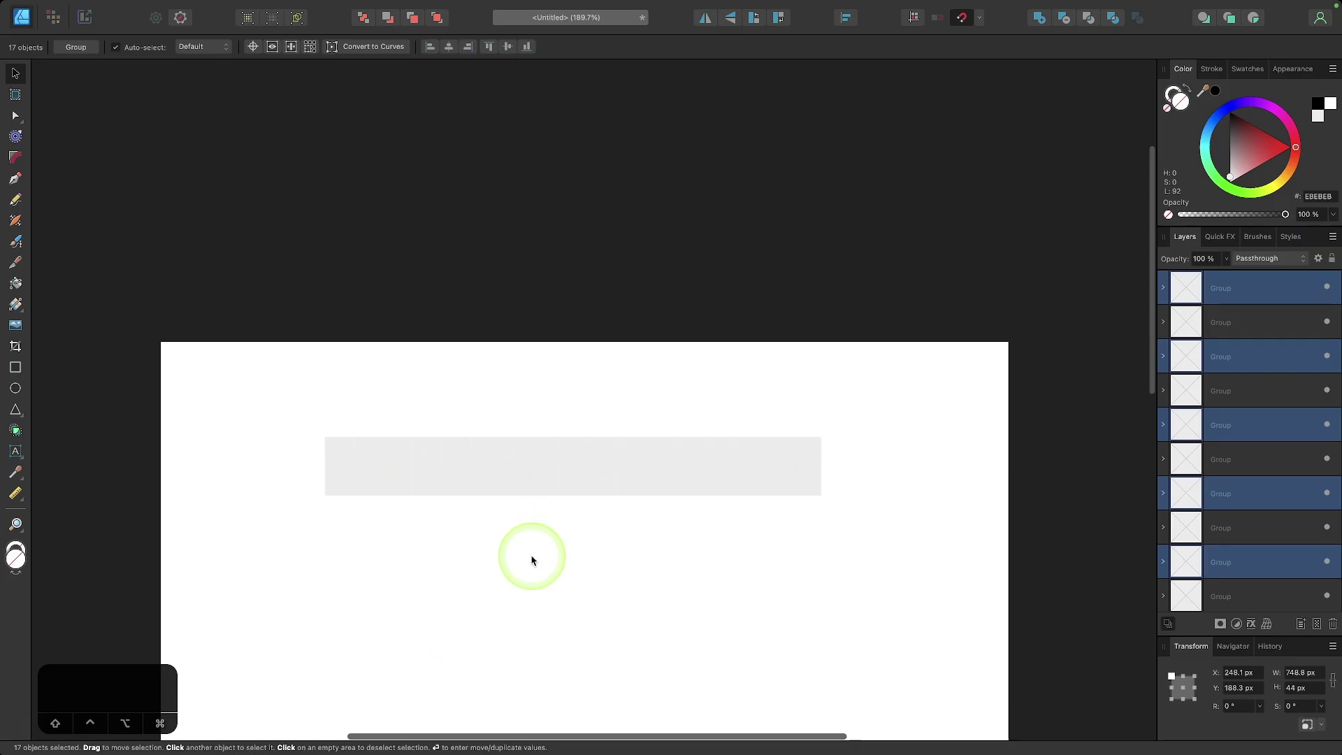
{"action": "scroll", "coordinate": [532, 560], "scroll_direction": "down", "scroll_amount": 1}
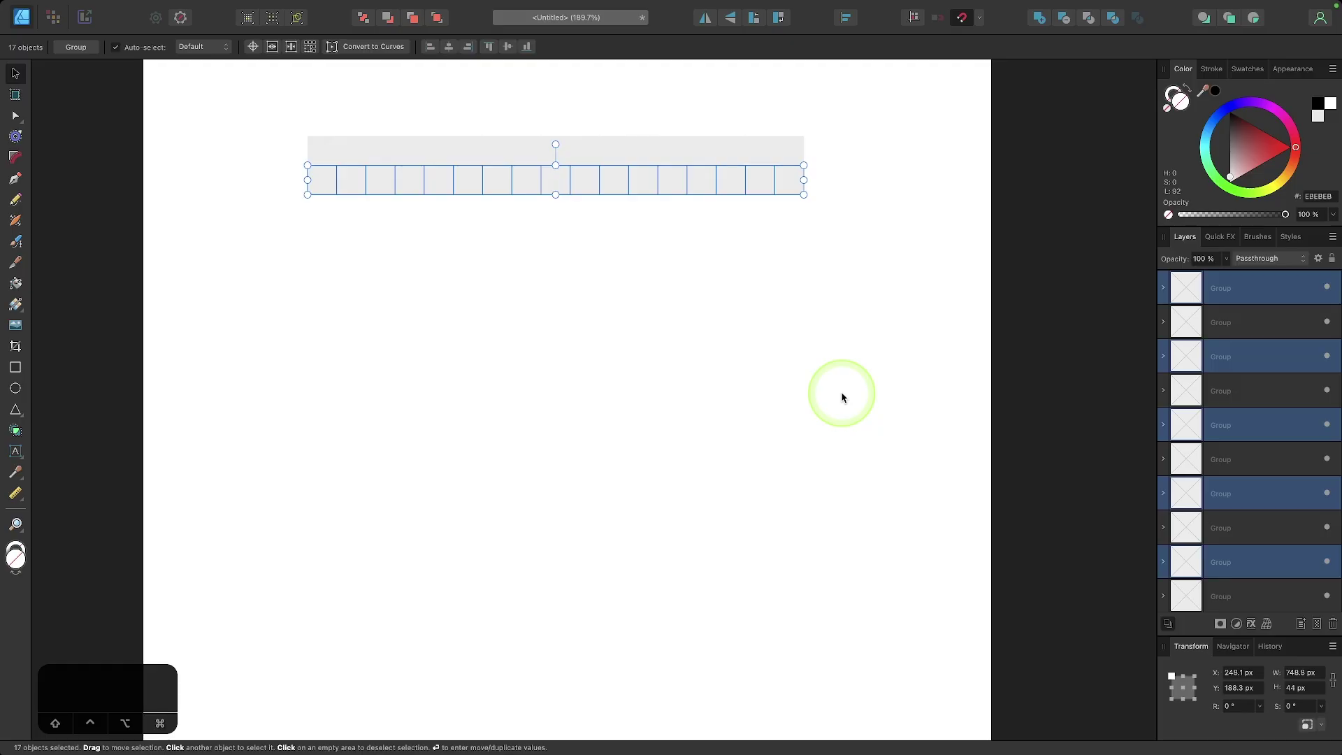
- Repeat the row duplication downward until the grid is 17 rows high
{"action": "key", "text": "super+j"}
{"action": "key", "text": "super+j"}
{"action": "key", "text": "super+j"}
{"action": "key", "text": "super+j"}
{"action": "key", "text": "super+j"}
{"action": "key", "text": "super+j"}
{"action": "key", "text": "super+j"}
{"action": "key", "text": "super+j"}
{"action": "key", "text": "super+j"}
{"action": "key", "text": "super+j"}
{"action": "key", "text": "super+j"}
{"action": "key", "text": "super+j"}
{"action": "key", "text": "super+j"}
{"action": "key", "text": "super+j"}
{"action": "key", "text": "super+j"}
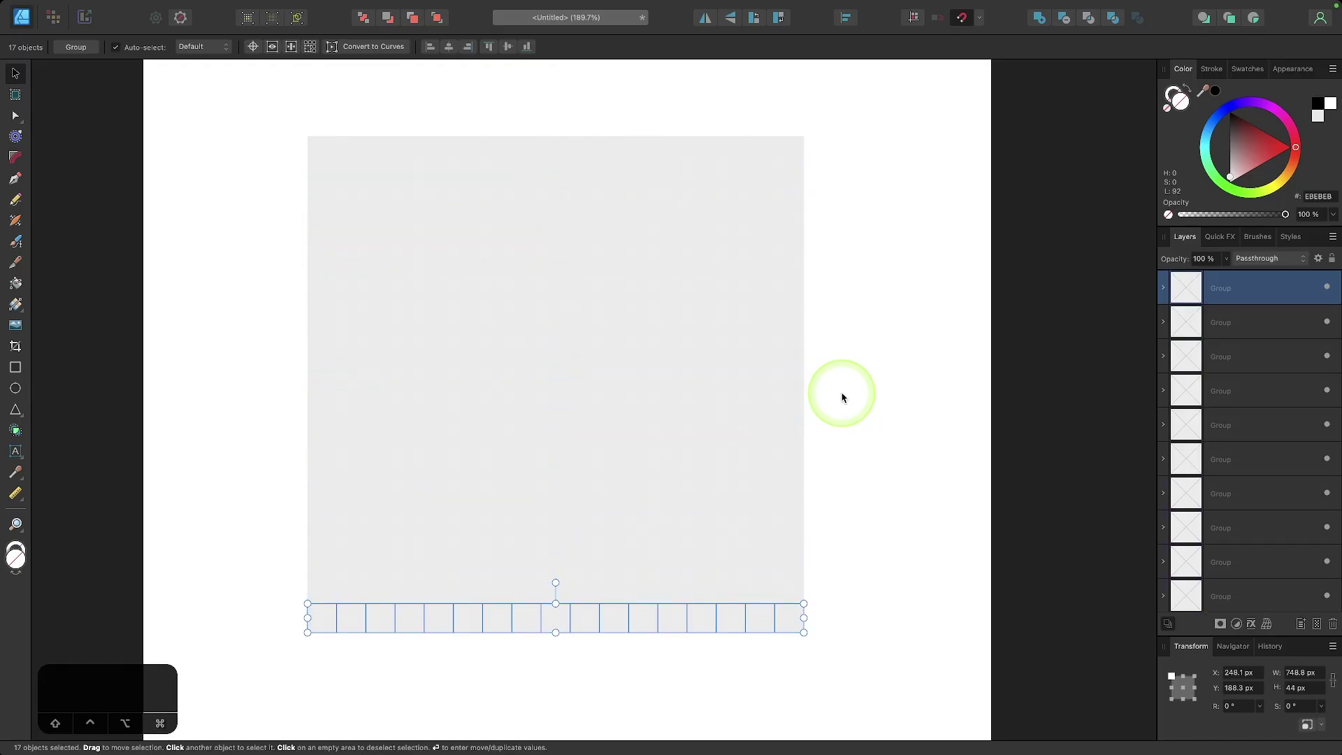
- Group all the squares into one grid object and move it off the page to its left
{"action": "left_click", "coordinate": [842, 397]}
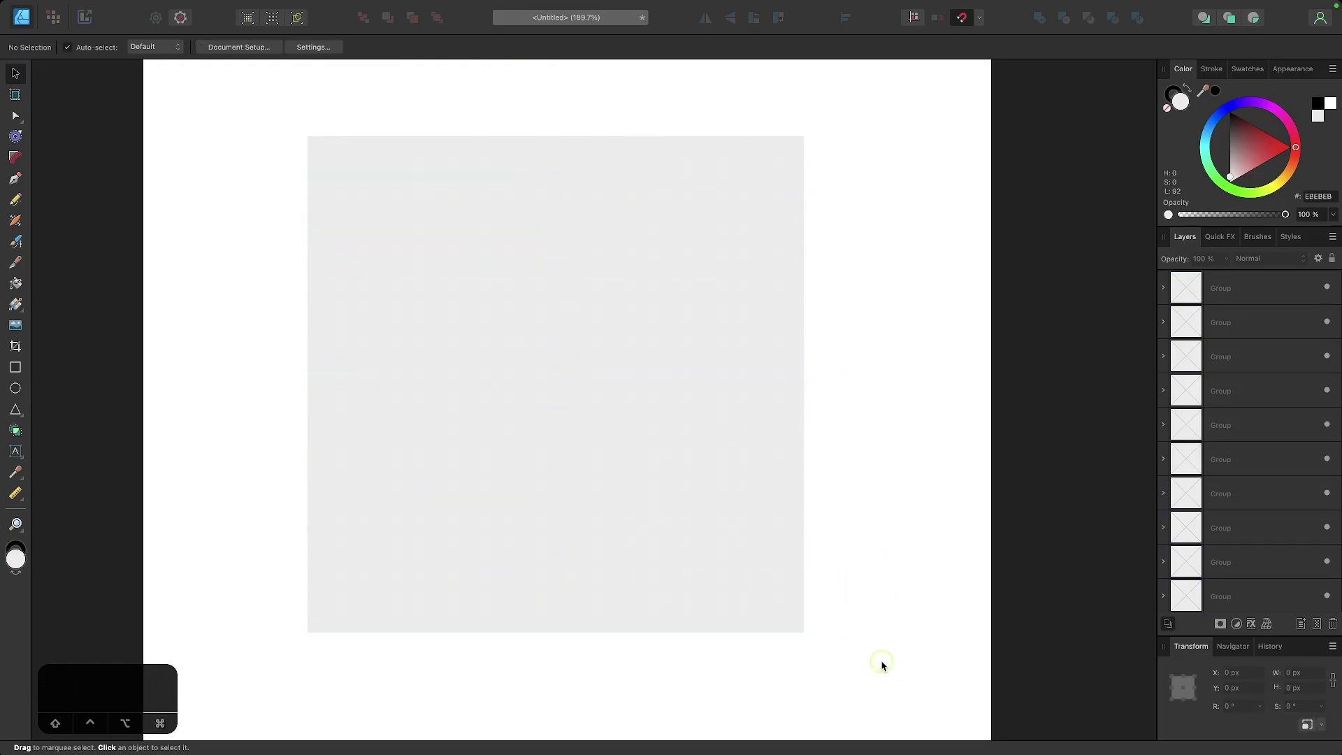
{"action": "left_click_drag", "start_coordinate": [882, 664], "coordinate": [249, 111]}
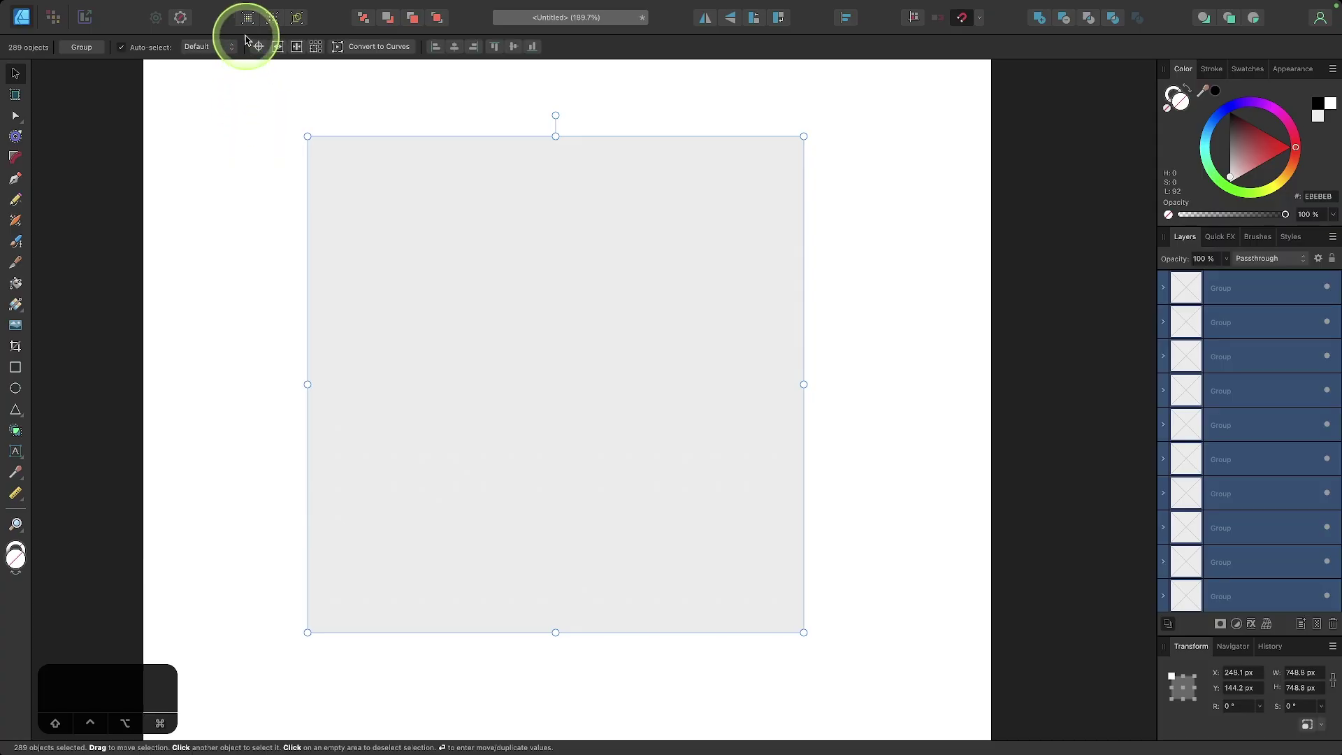
{"action": "left_click", "coordinate": [279, 8]}
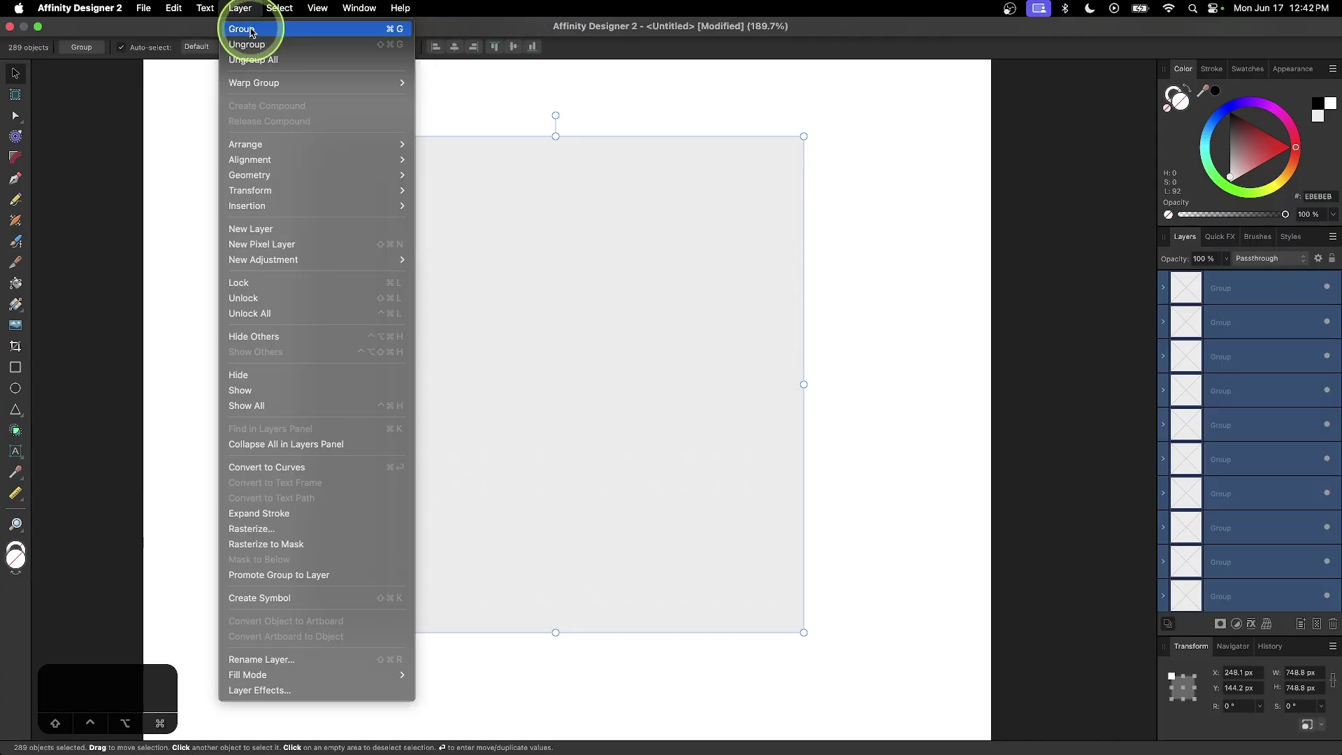
{"action": "left_click", "coordinate": [252, 31]}
{"action": "scroll", "coordinate": [704, 494], "scroll_direction": "down", "scroll_amount": 5}
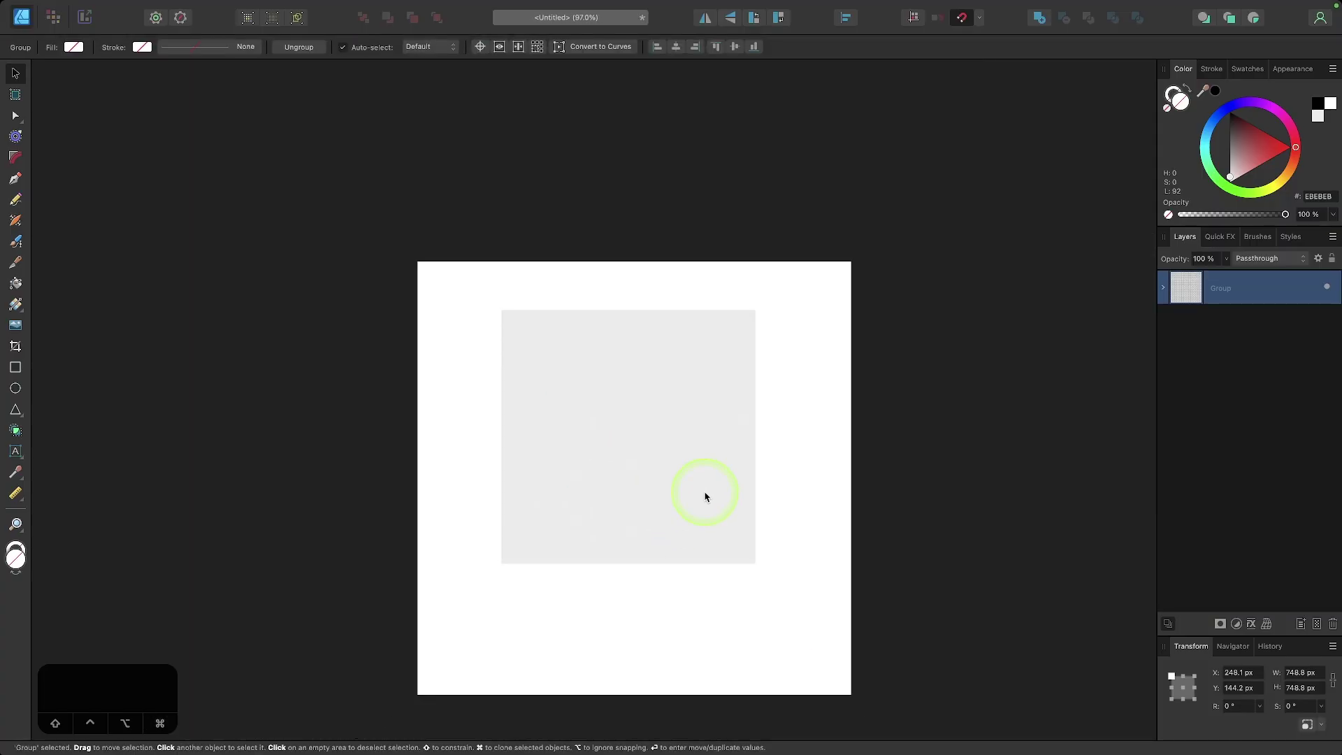
{"action": "left_click_drag", "start_coordinate": [705, 475], "coordinate": [252, 400]}
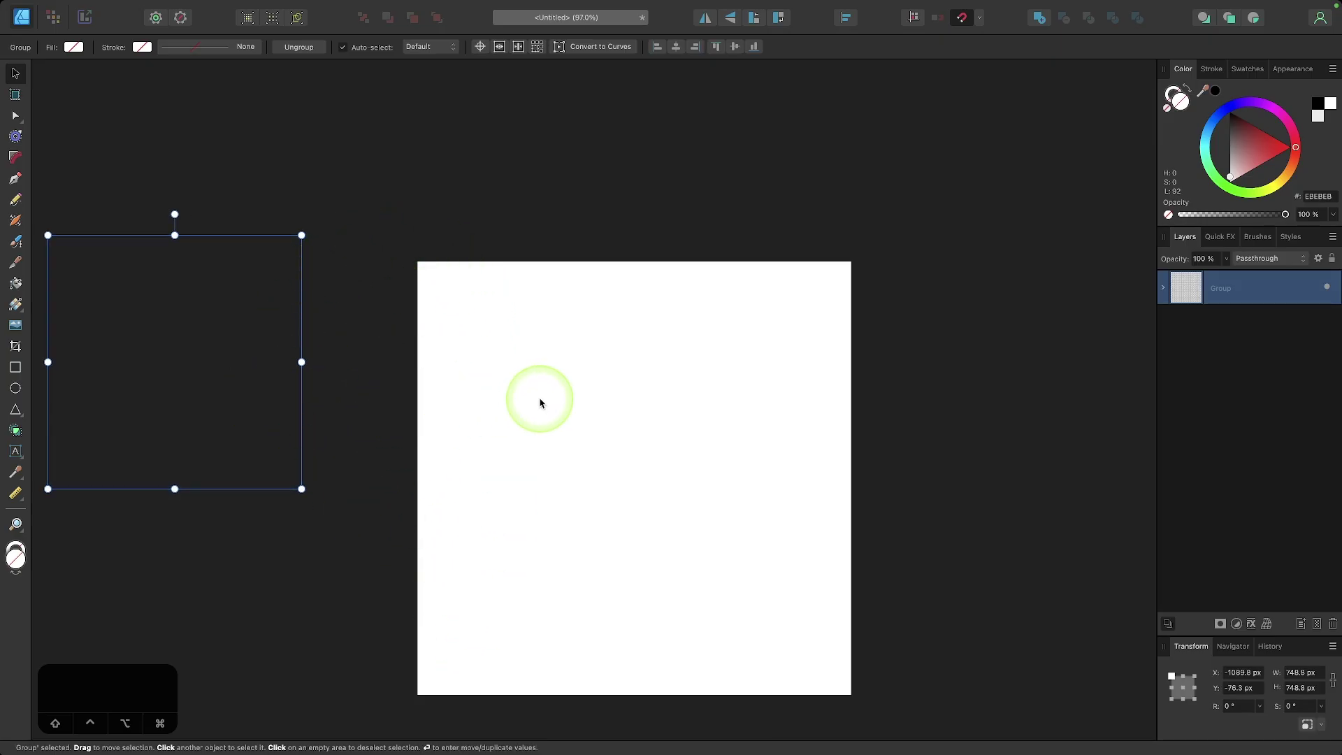
{"action": "left_click", "coordinate": [534, 432]}
{"action": "scroll", "coordinate": [565, 446], "scroll_direction": "up", "scroll_amount": 2}
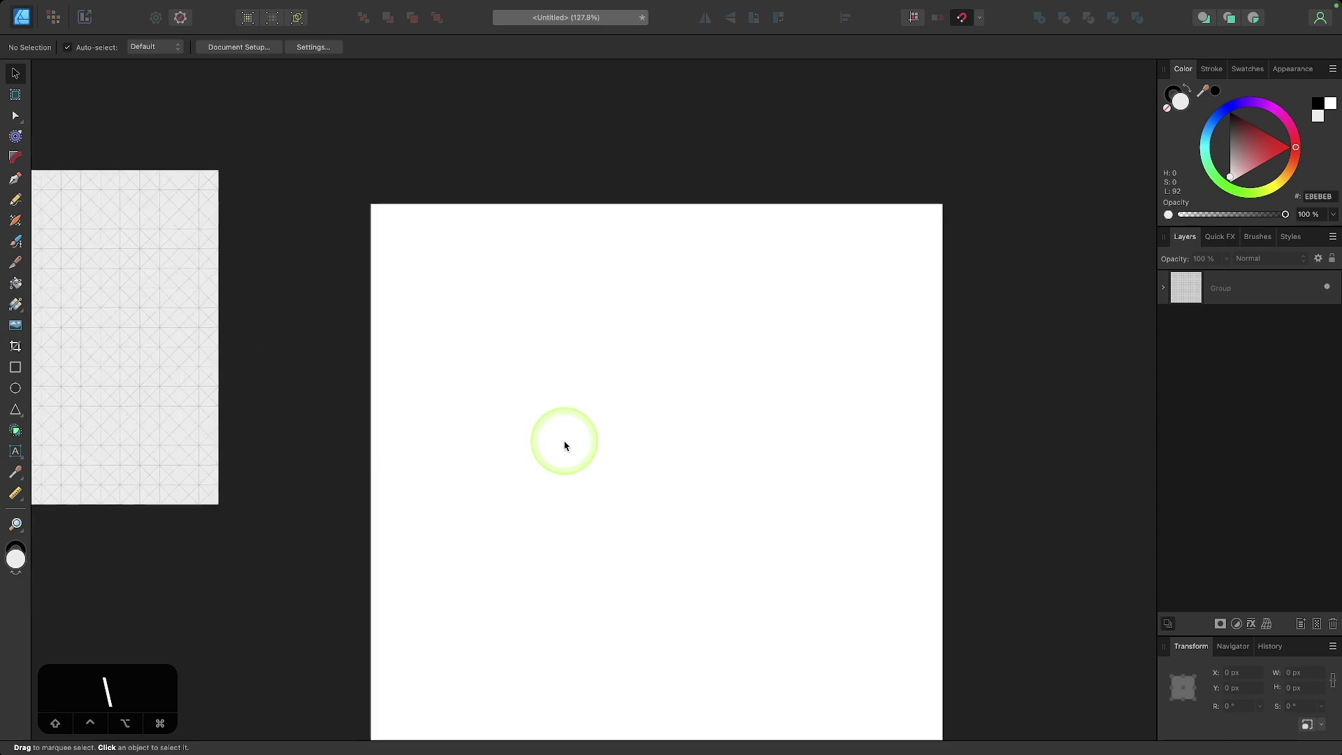
{"action": "scroll", "coordinate": [565, 445], "scroll_direction": "down", "scroll_amount": 1}
{"action": "scroll", "coordinate": [565, 445], "scroll_direction": "left", "scroll_amount": 2}
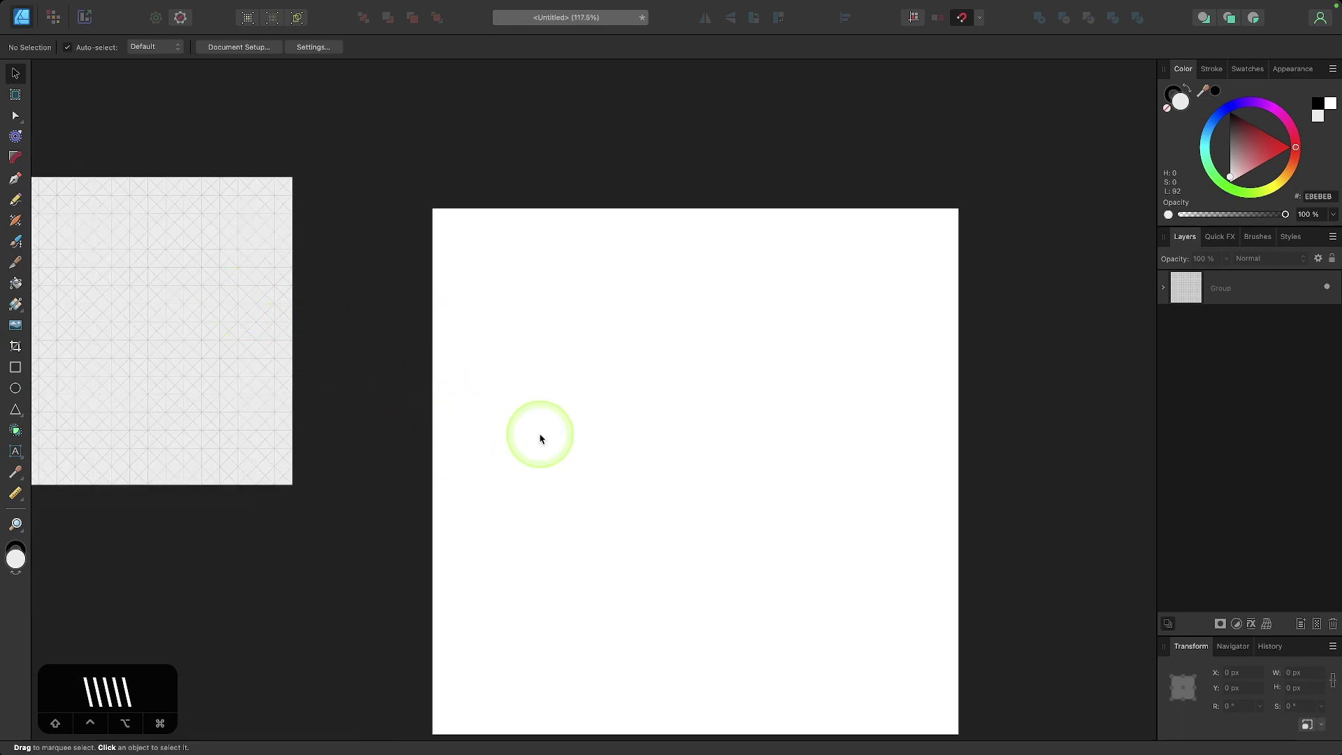
{"action": "scroll", "coordinate": [541, 438], "scroll_direction": "down", "scroll_amount": 2}
{"action": "scroll", "coordinate": [540, 438], "scroll_direction": "right", "scroll_amount": 4}
{"action": "scroll", "coordinate": [573, 321], "scroll_direction": "left", "scroll_amount": 3}
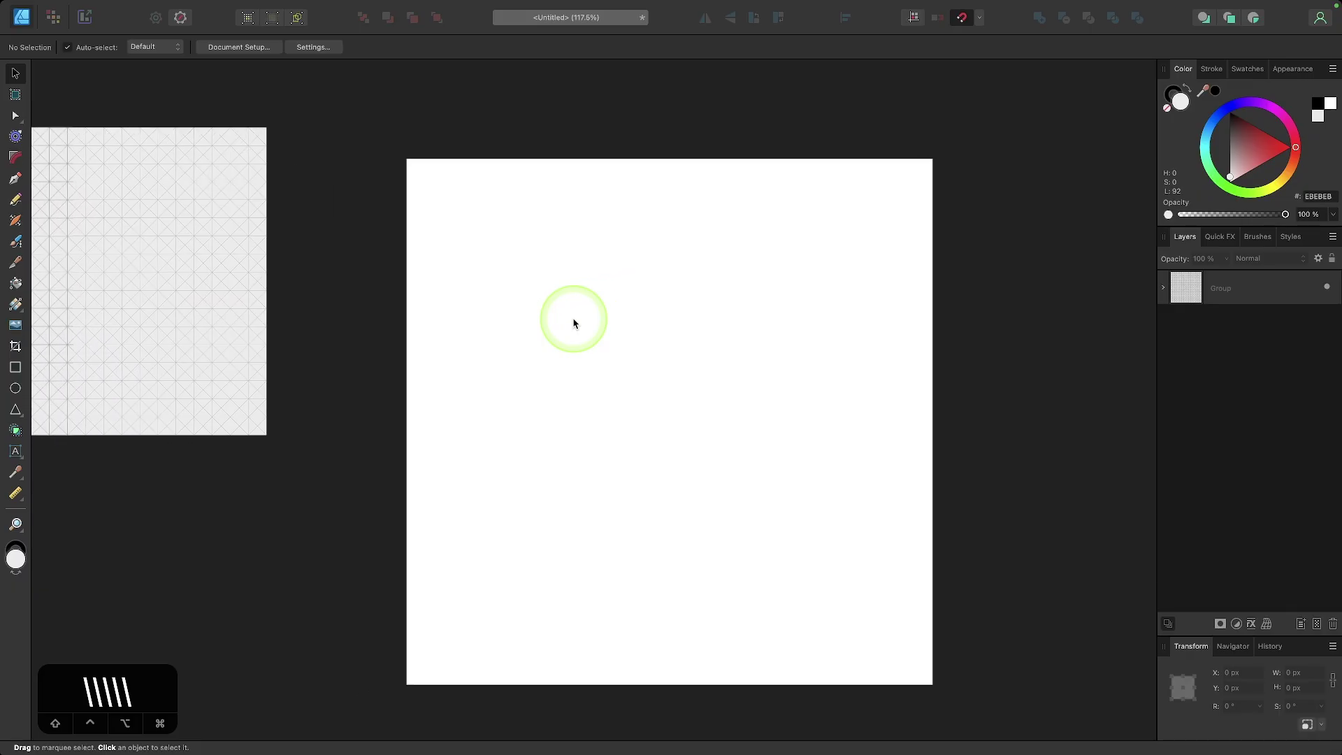
{"action": "scroll", "coordinate": [573, 321], "scroll_direction": "left", "scroll_amount": 3}
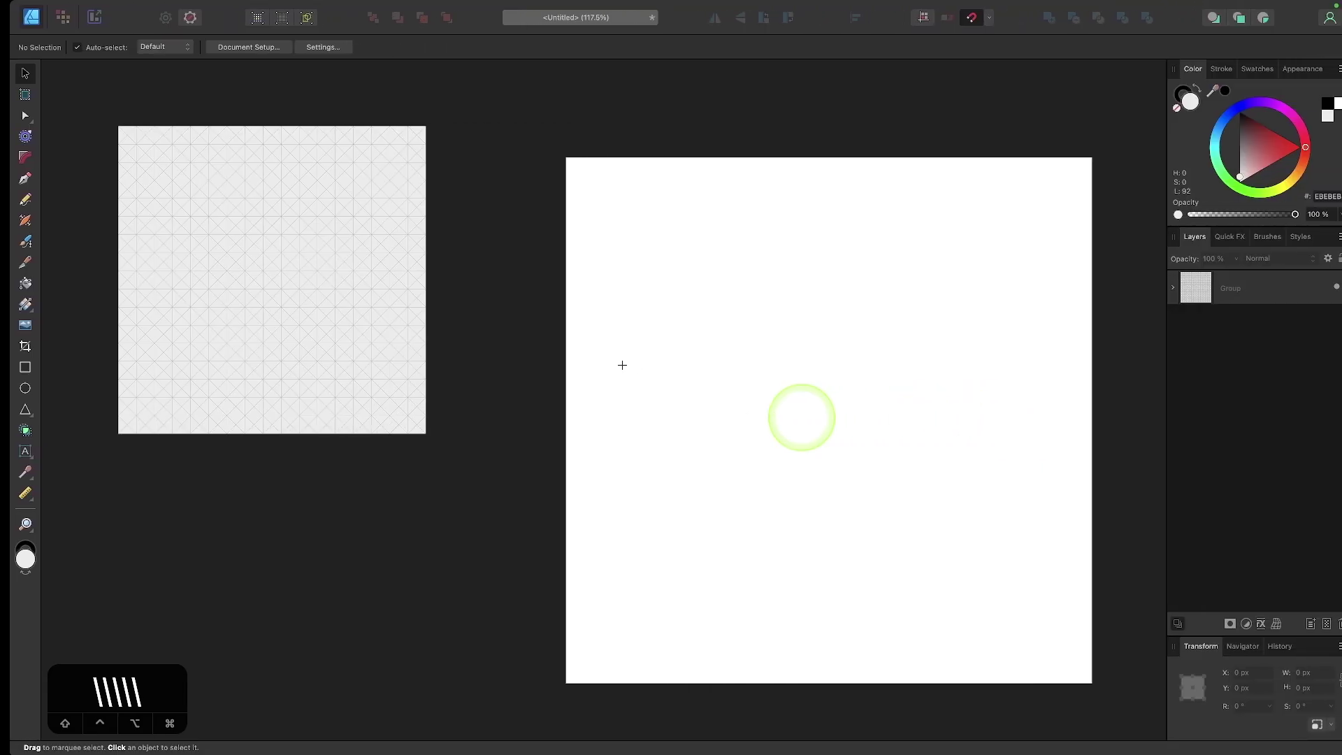
{"action": "scroll", "coordinate": [699, 383], "scroll_direction": "right", "scroll_amount": 5}
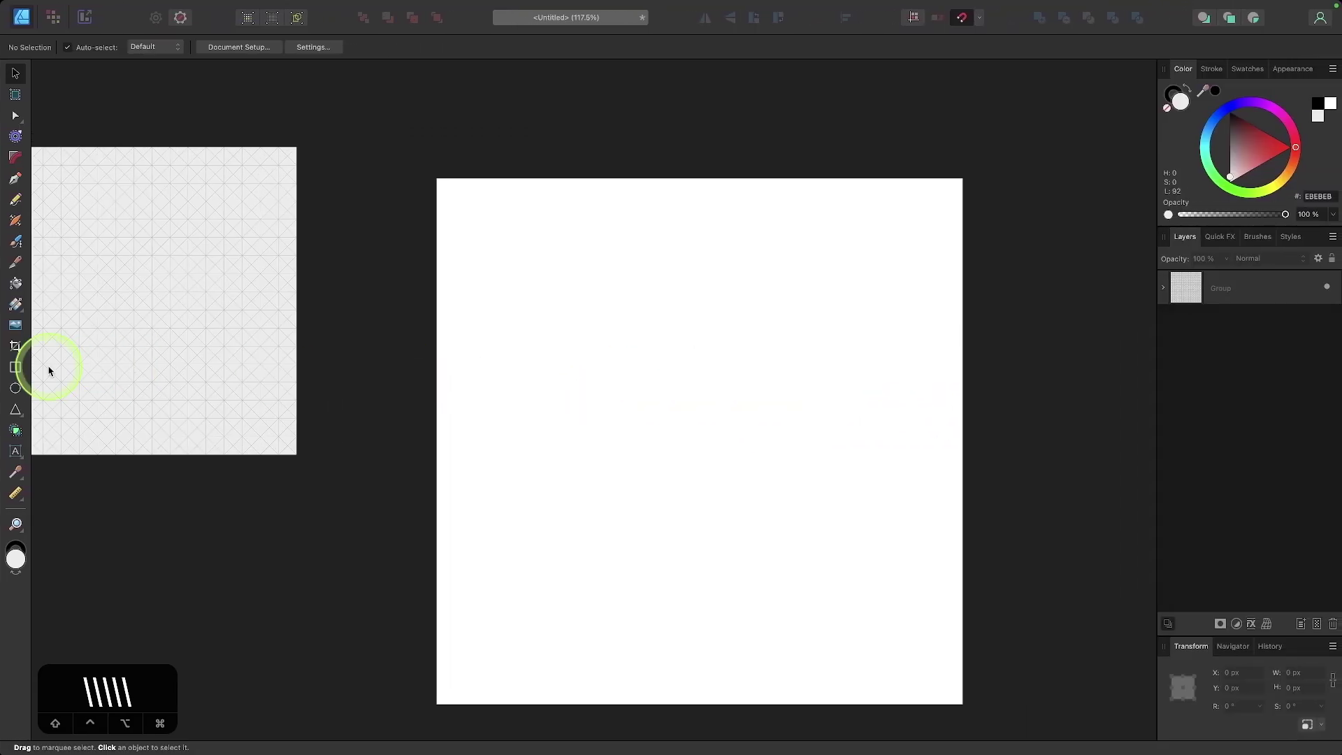
- Draw a perfect circle about 576 px in diameter near the middle of the page
{"action": "left_click", "coordinate": [15, 389]}
{"action": "scroll", "coordinate": [725, 380], "scroll_direction": "right", "scroll_amount": 2}
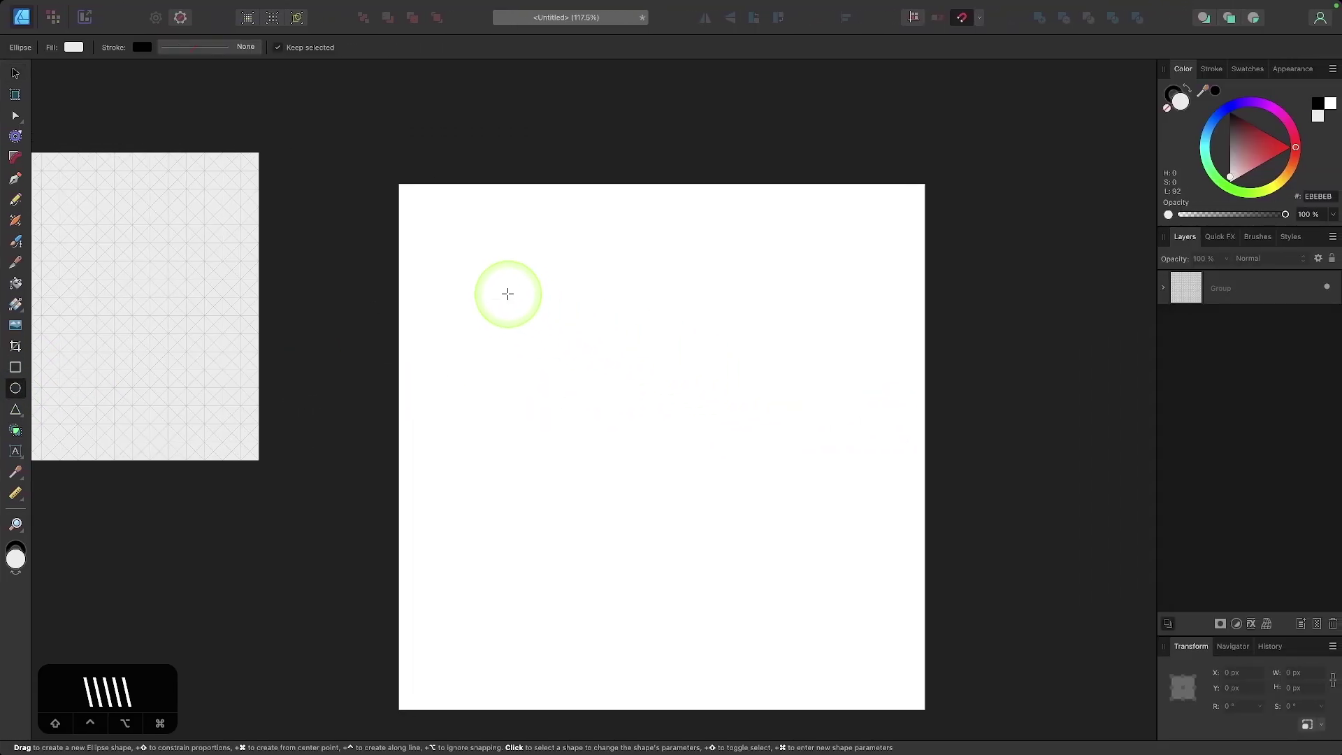
{"action": "left_click_drag", "start_coordinate": [508, 293], "coordinate": [727, 546]}
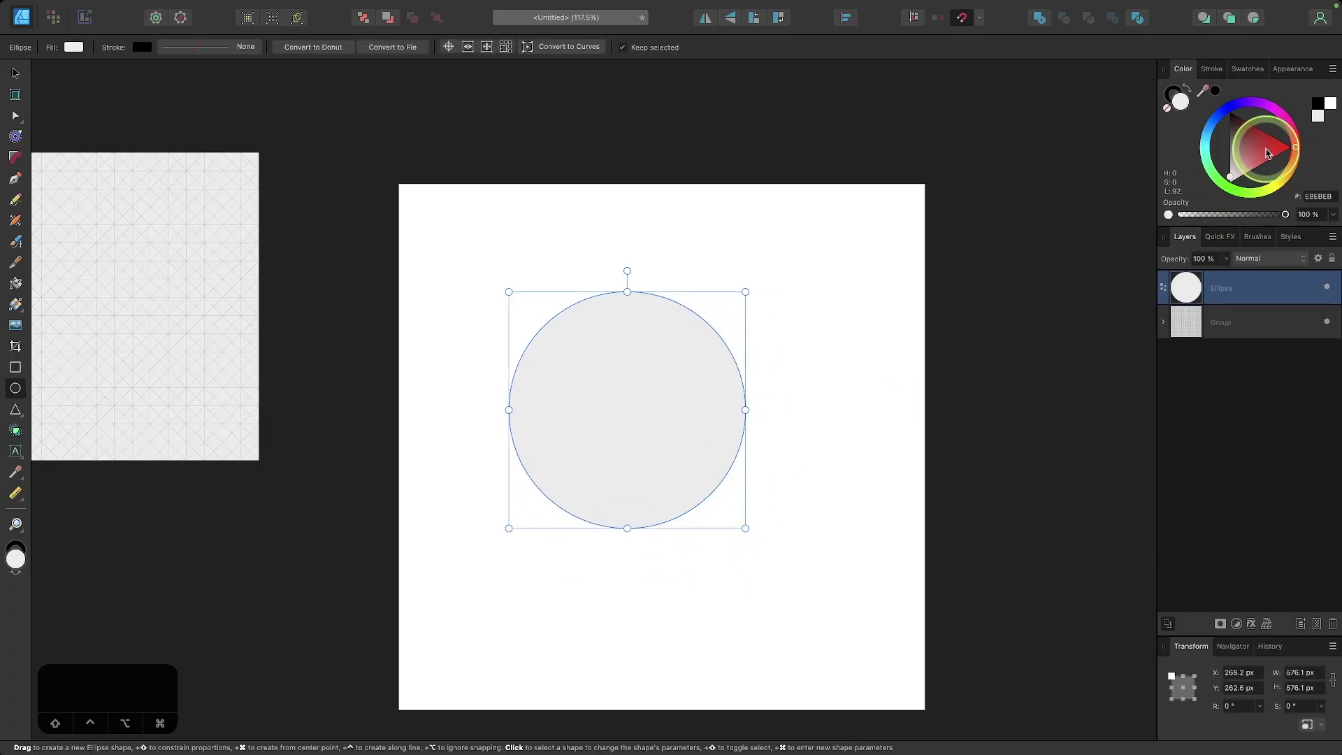
- Fill the circle with pure red (FF0000) and lower its layer opacity to 25%
{"action": "left_click_drag", "start_coordinate": [1268, 151], "coordinate": [1321, 156]}
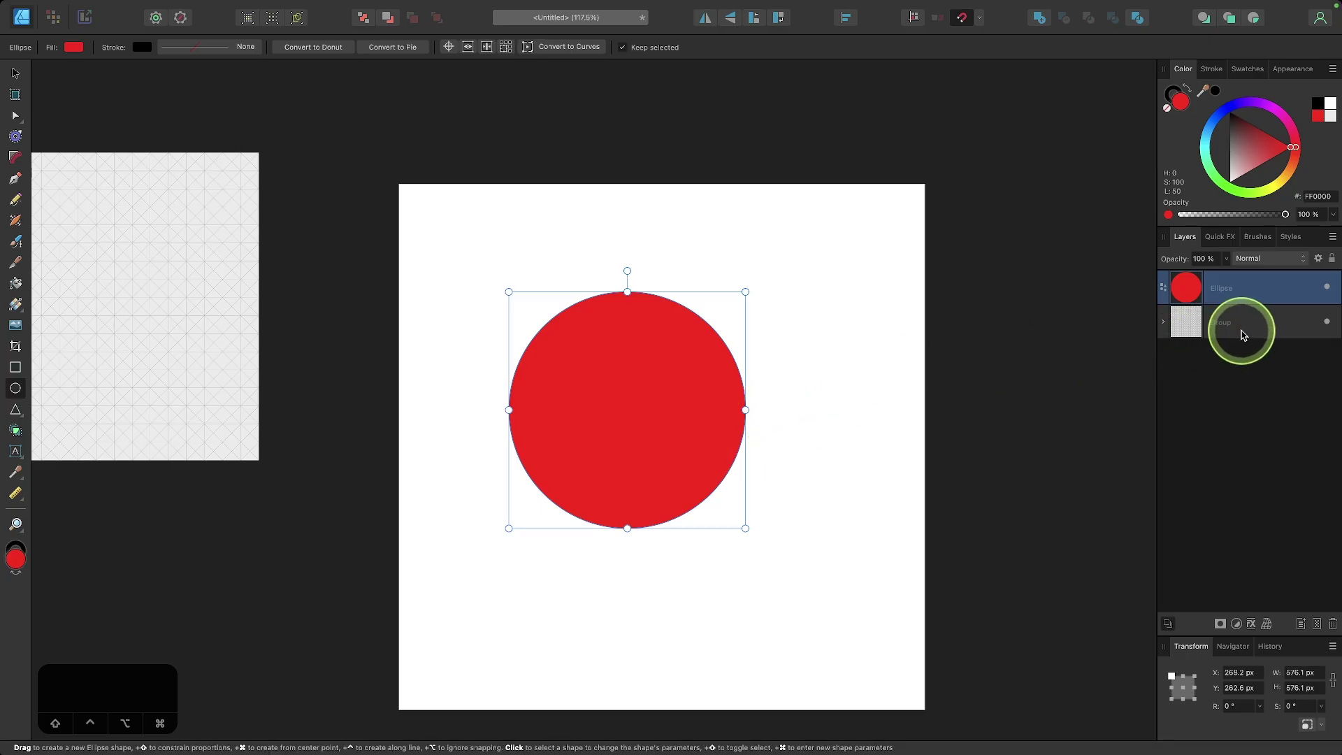
{"action": "left_click_drag", "start_coordinate": [1236, 260], "coordinate": [1138, 288]}
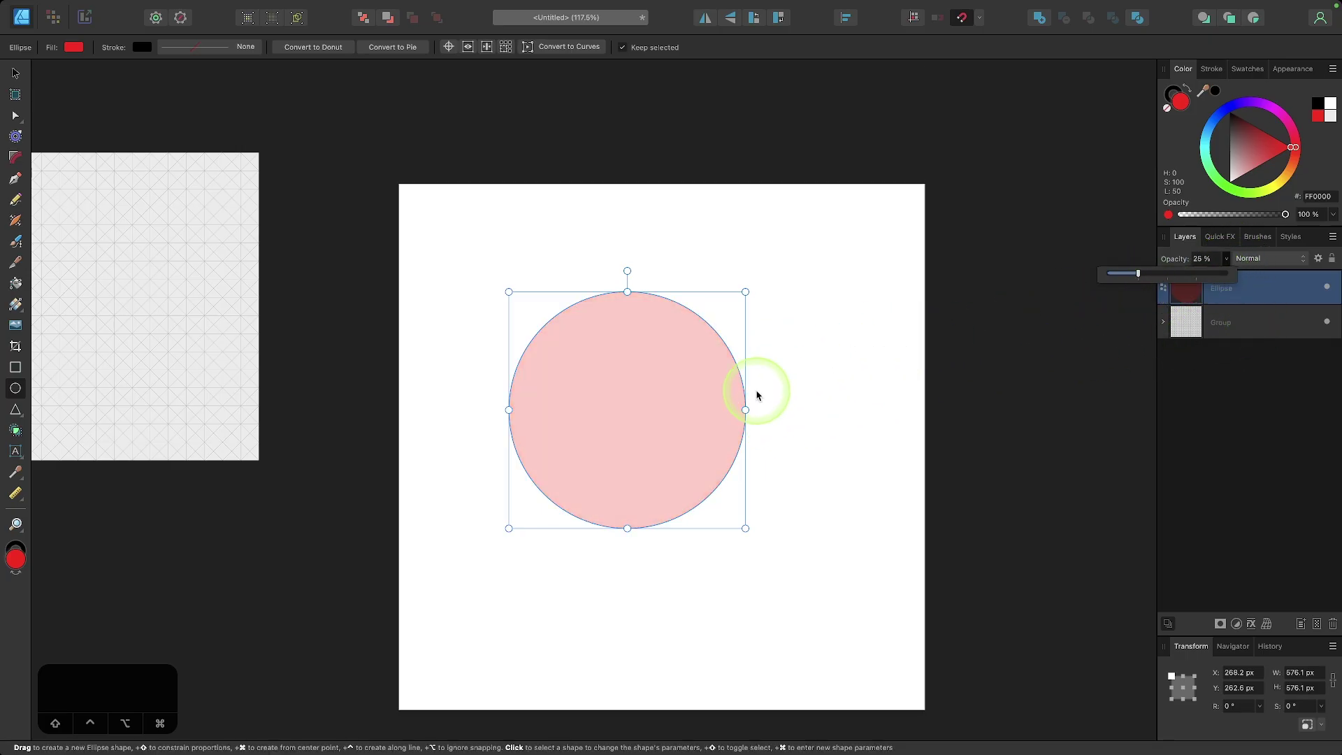
{"action": "scroll", "coordinate": [757, 396], "scroll_direction": "up", "scroll_amount": 5}
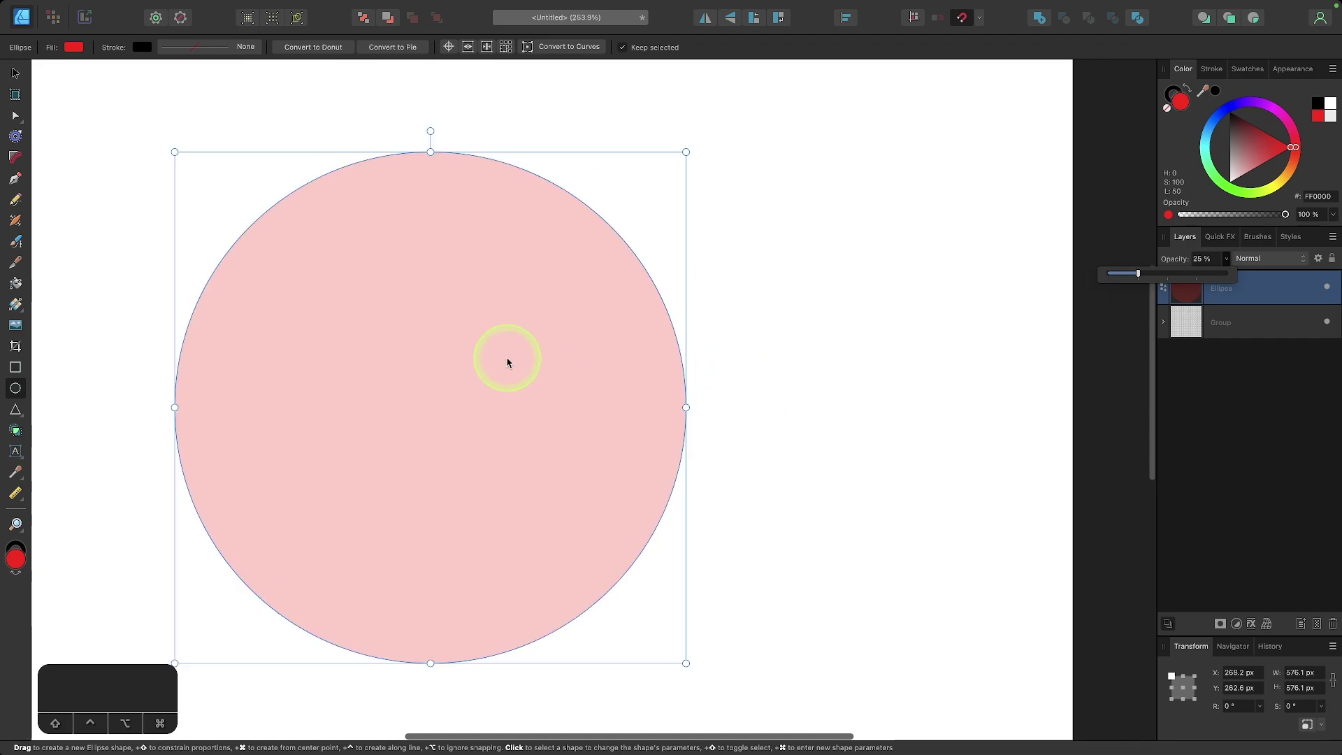
{"action": "left_click_drag", "start_coordinate": [458, 358], "coordinate": [286, 376]}
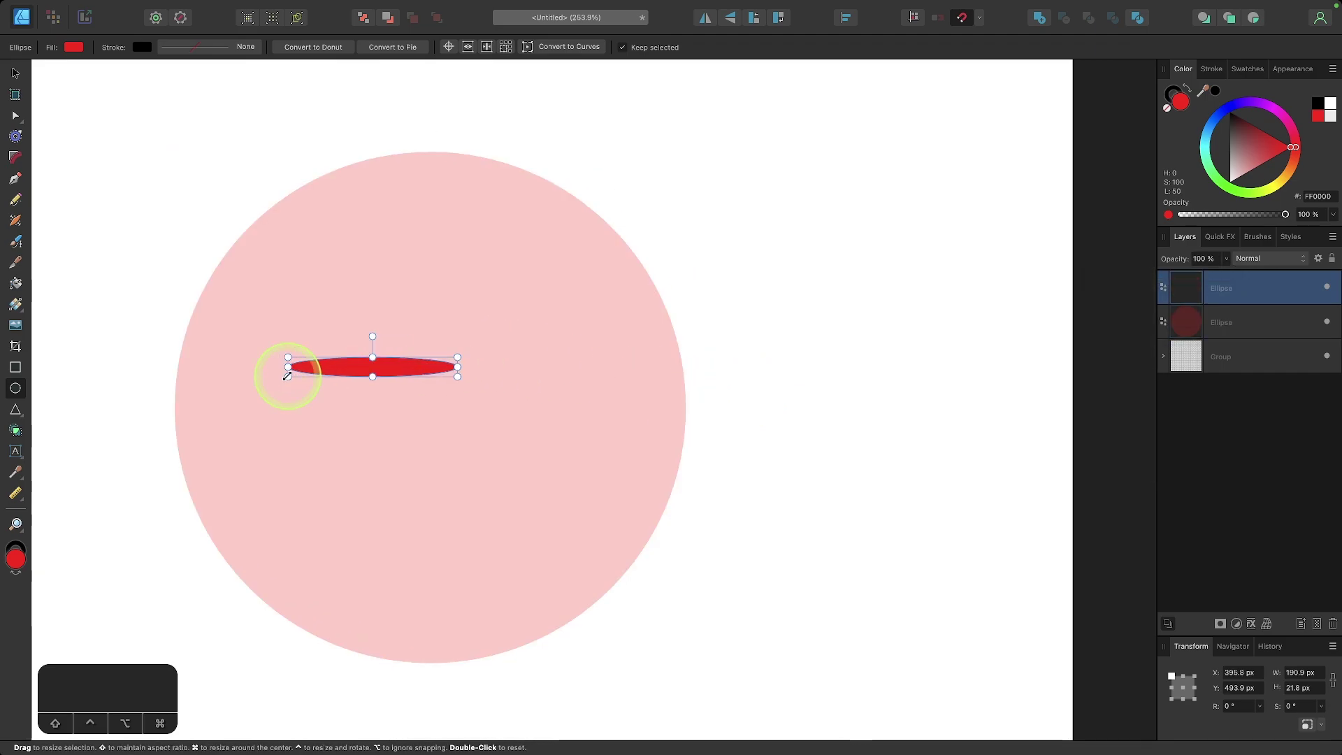
{"action": "key", "text": "BackSpace"}
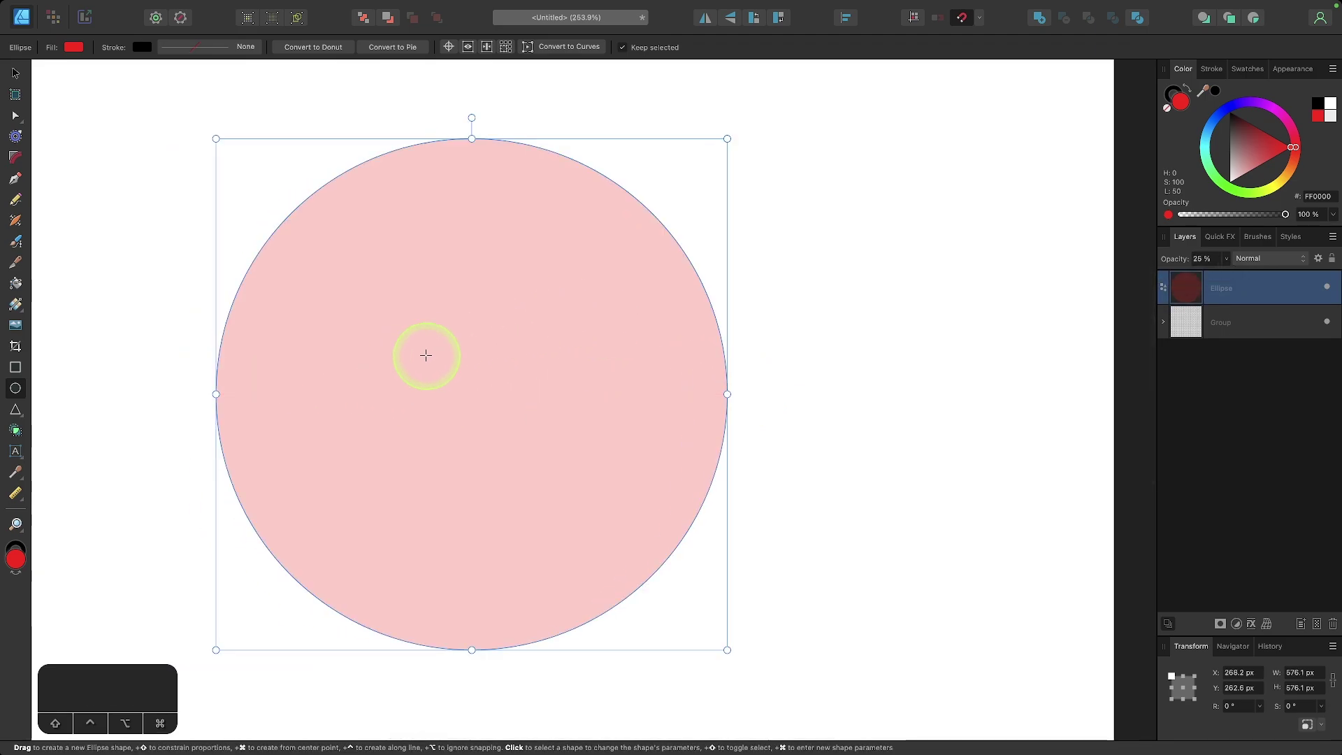
- Duplicate the red circle about 281 px horizontally to its right so the two circles overlap by about half
{"action": "left_click", "coordinate": [16, 75]}
{"action": "scroll", "coordinate": [683, 426], "scroll_direction": "down", "scroll_amount": 3}
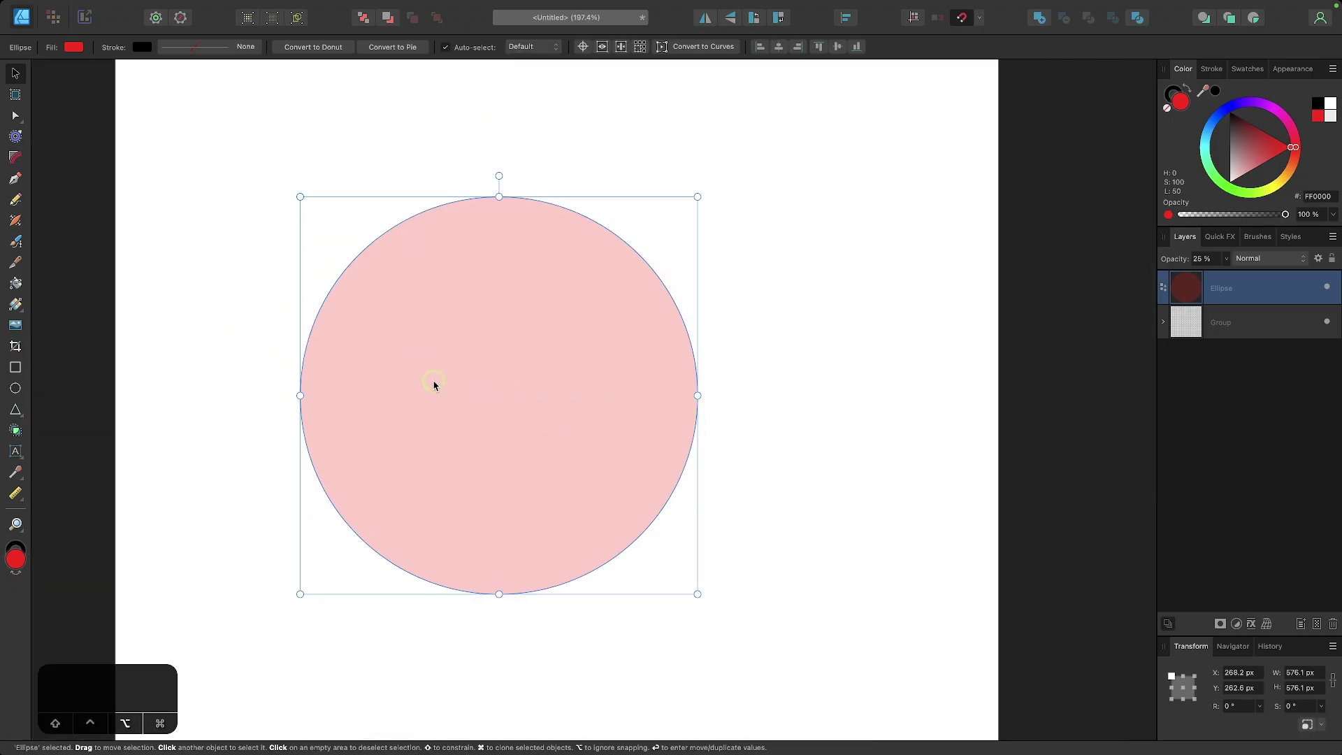
{"action": "mouse_move", "coordinate": [433, 384]}
{"action": "left_mouse_down"}
{"action": "mouse_move", "coordinate": [531, 372]}
{"action": "mouse_move", "coordinate": [656, 390]}
{"action": "mouse_move", "coordinate": [623, 408]}
{"action": "left_mouse_up"}
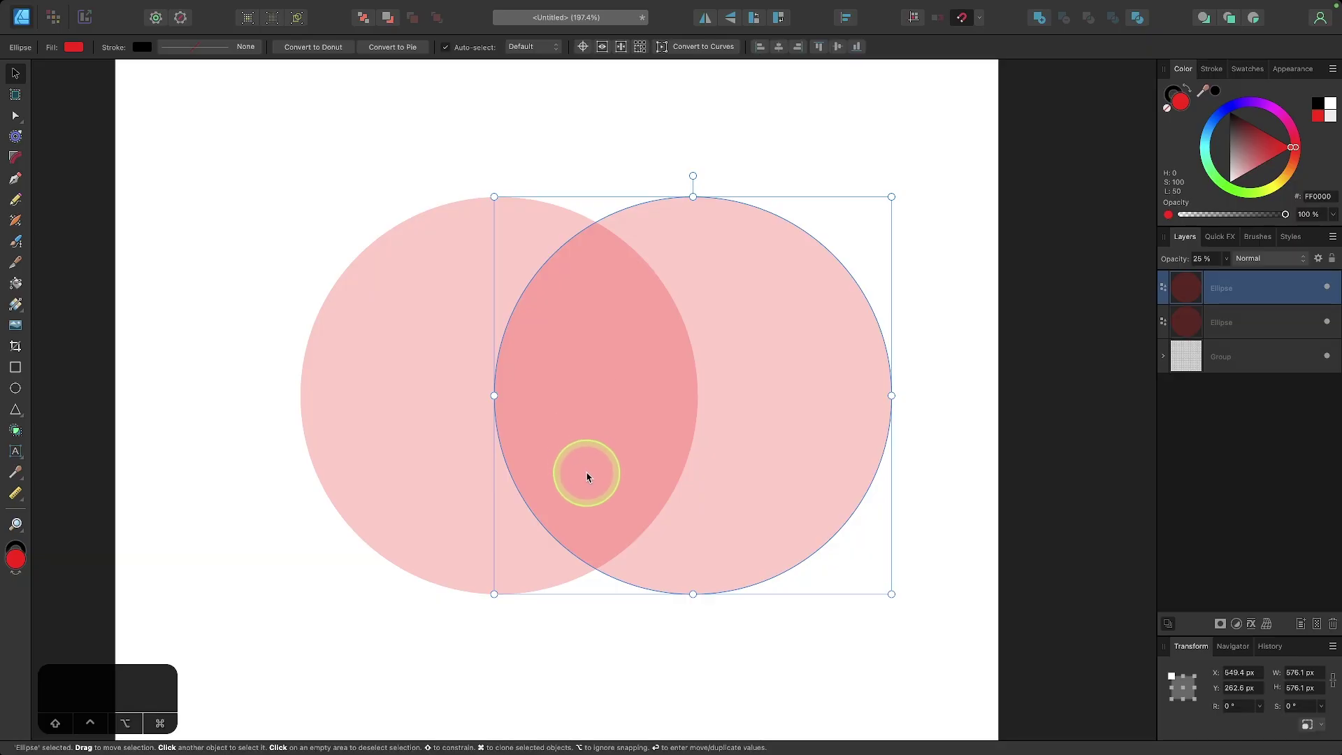
- Add a third copy of the circle below the other two, roughly centred between them and overlapping both
{"action": "scroll", "coordinate": [591, 509], "scroll_direction": "down", "scroll_amount": 5}
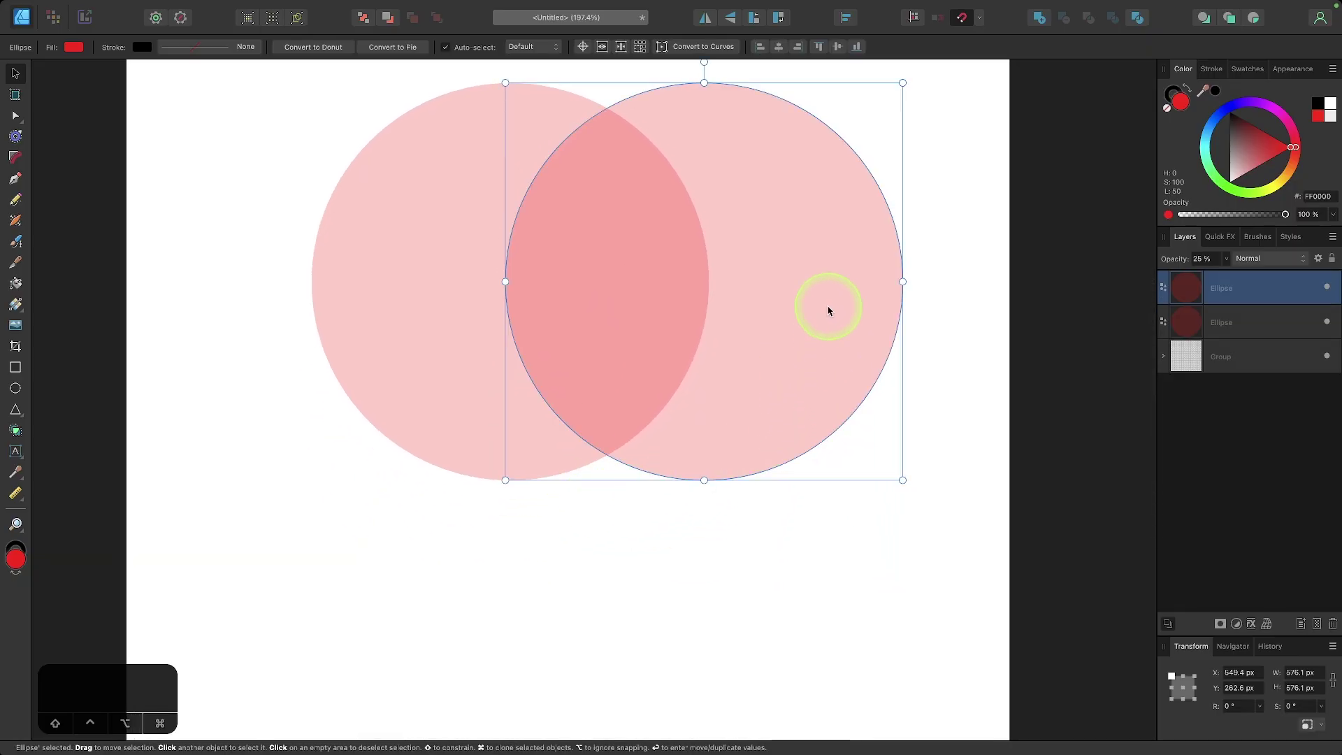
{"action": "left_click_drag", "start_coordinate": [765, 146], "coordinate": [662, 342]}
{"action": "key", "text": "super+j"}
{"action": "scroll", "coordinate": [662, 342], "scroll_direction": "up", "scroll_amount": 5}
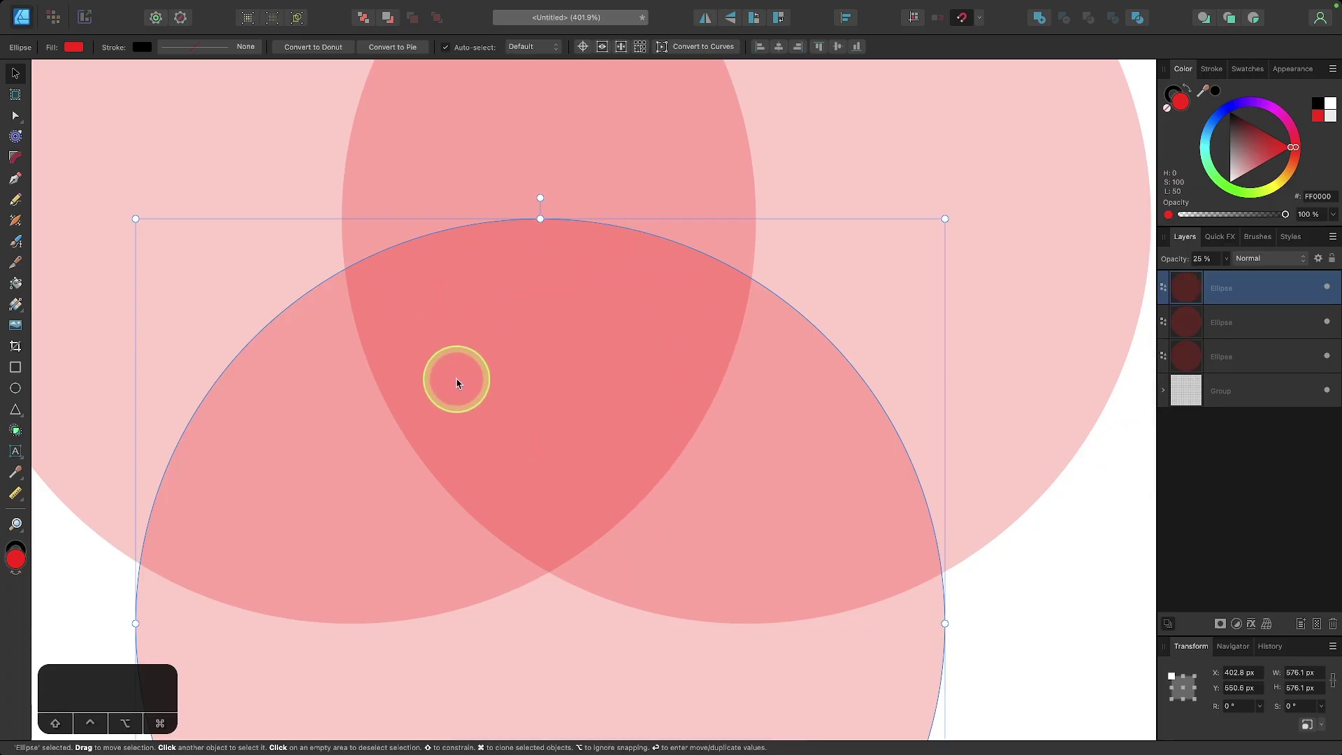
- Check the shield reference image and move the bottom circle straight up by about 22 px
{"action": "key", "text": "ctrl+Left"}
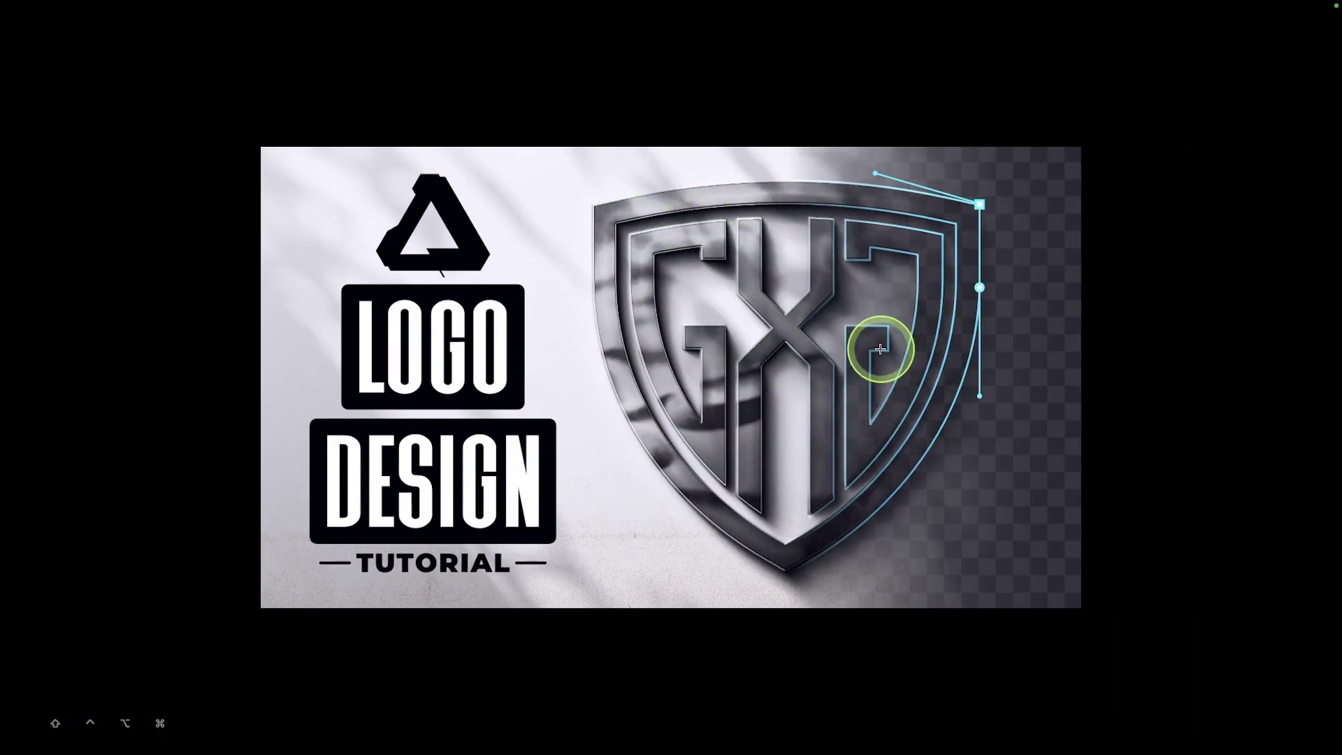
{"action": "key", "text": "ctrl+Right"}
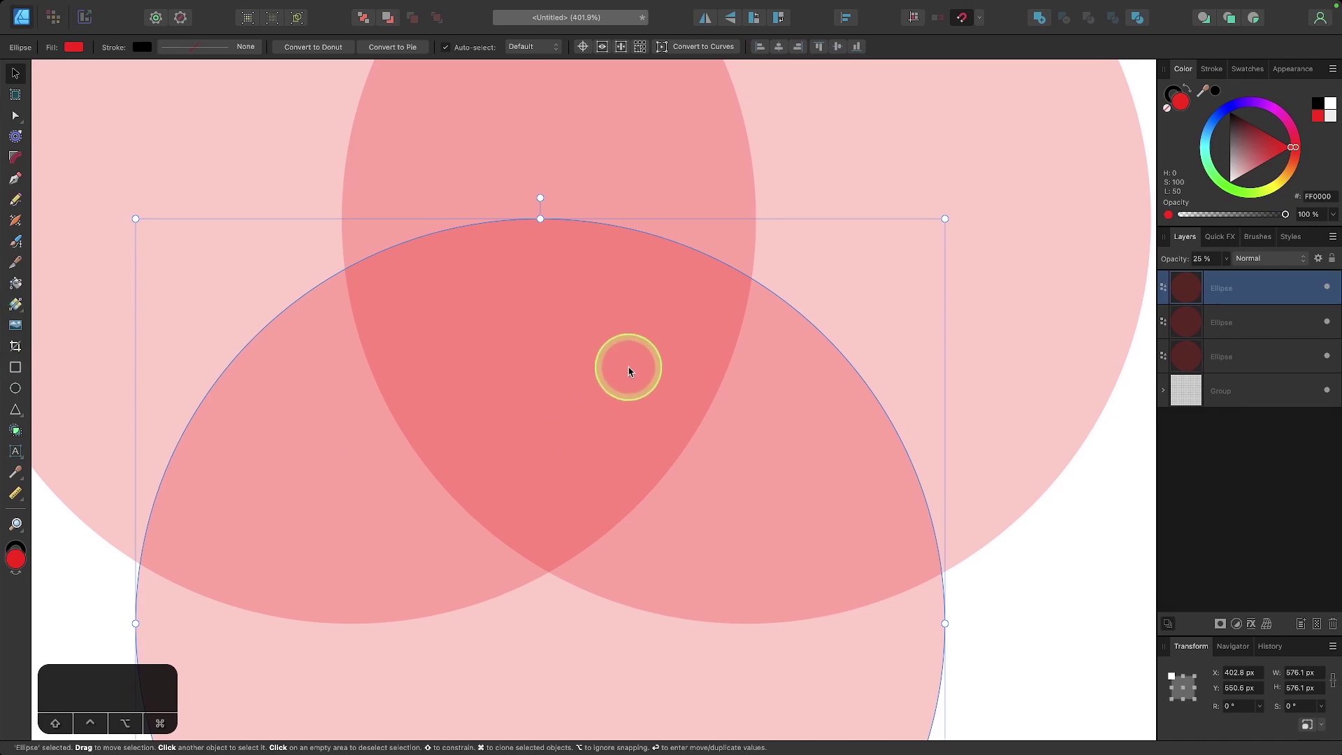
{"action": "left_click_drag", "start_coordinate": [569, 634], "coordinate": [575, 611]}
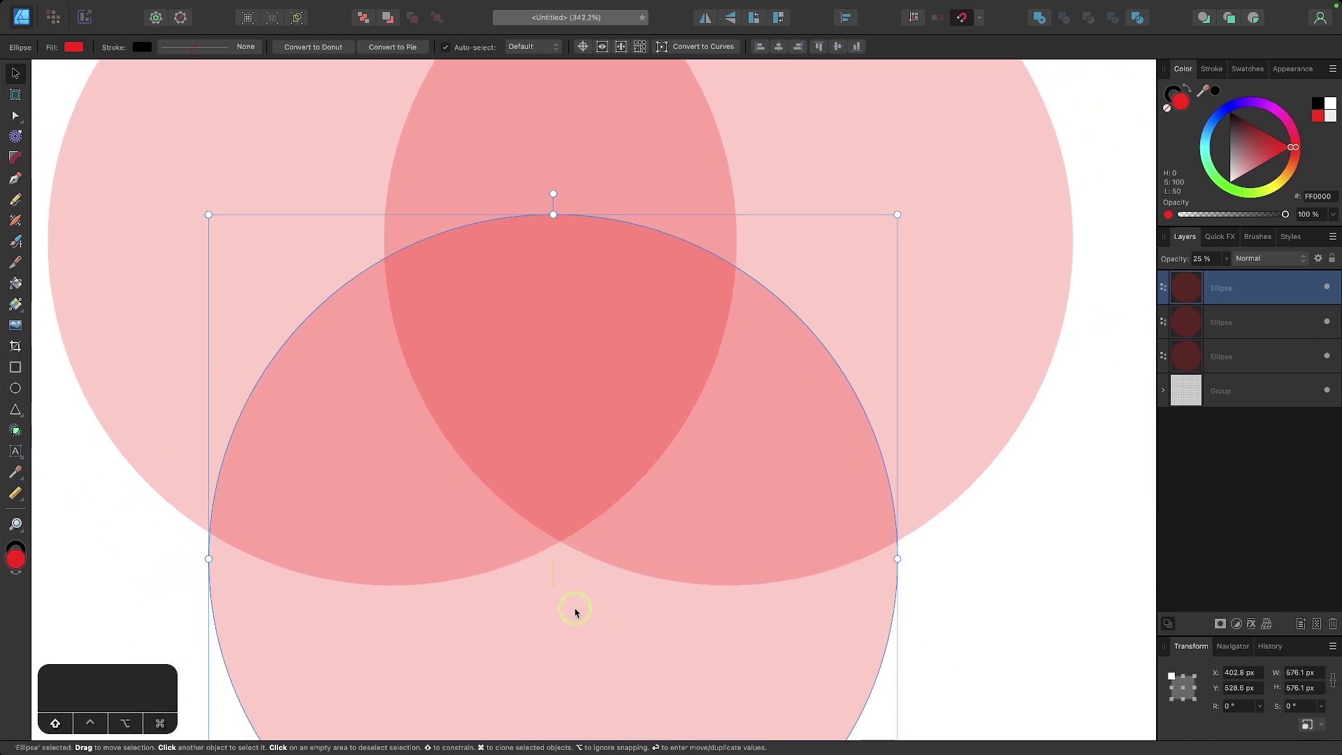
{"action": "right_click", "coordinate": [575, 616]}
{"action": "left_click", "coordinate": [438, 543]}
{"action": "scroll", "coordinate": [448, 541], "scroll_direction": "down", "scroll_amount": 5}
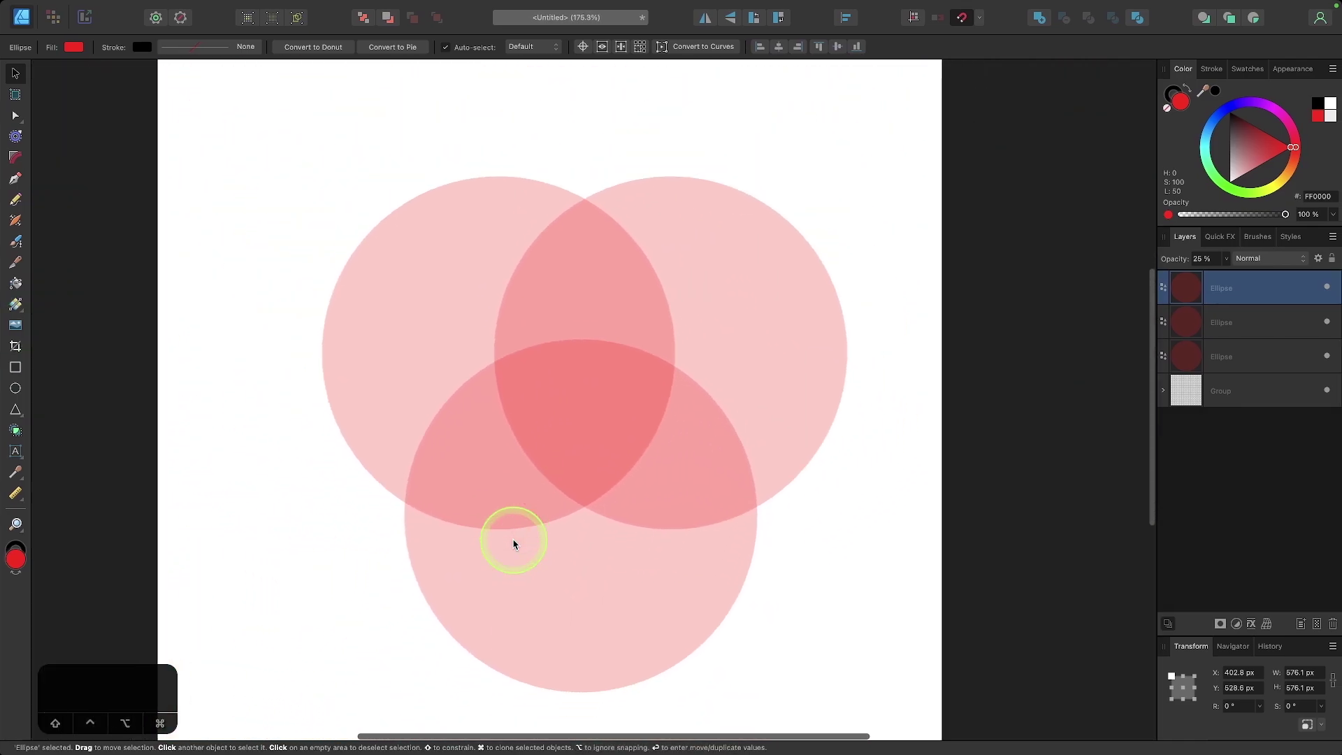
{"action": "left_click", "coordinate": [519, 545]}
{"action": "scroll", "coordinate": [557, 552], "scroll_direction": "down", "scroll_amount": 3}
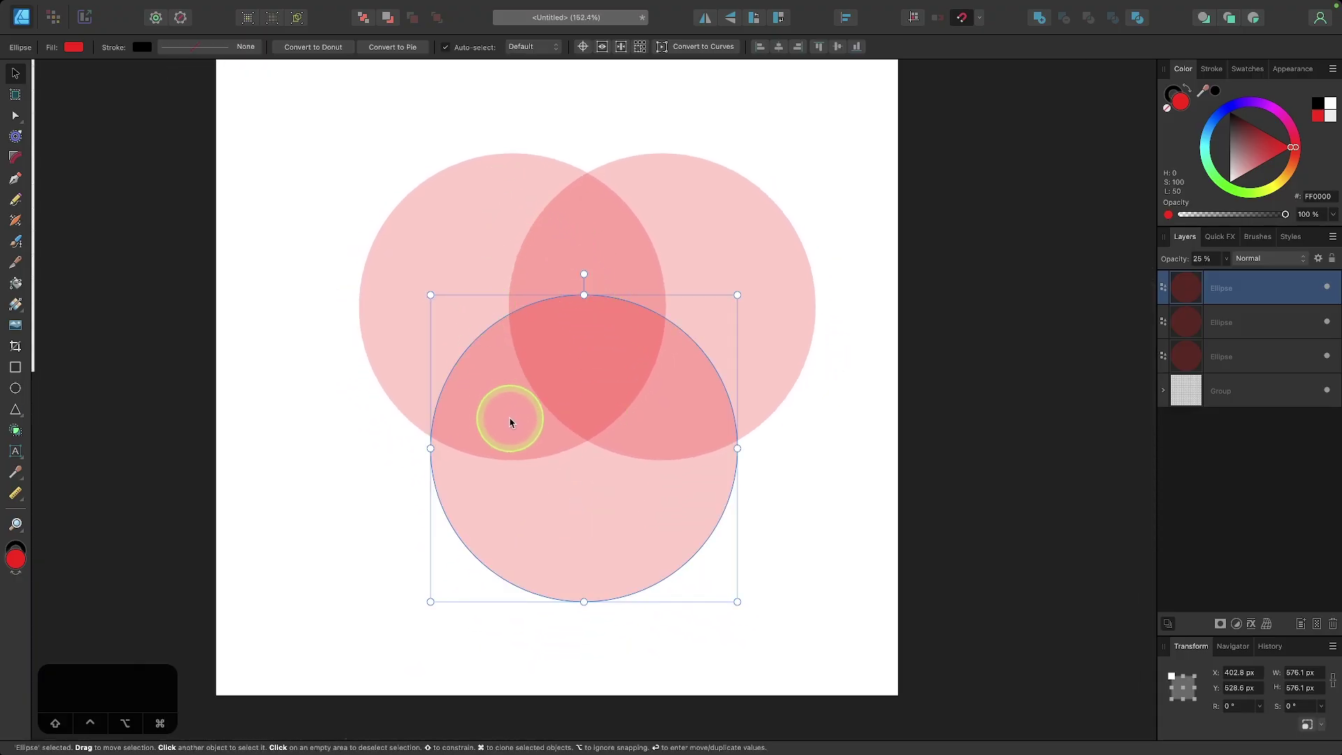
- Select all three circles and space them evenly in the horizontal direction with Auto Distribute
{"action": "left_click_drag", "start_coordinate": [870, 639], "coordinate": [288, 101]}
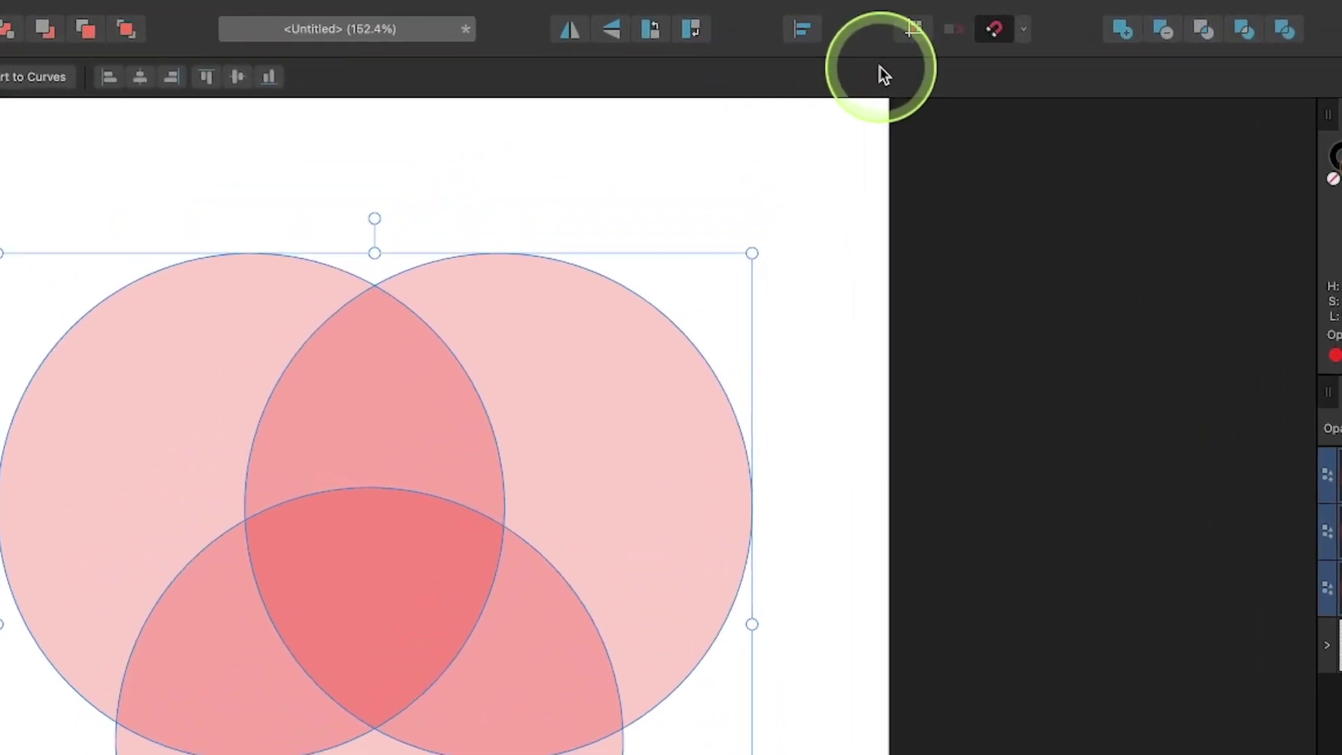
{"action": "left_click", "coordinate": [846, 18]}
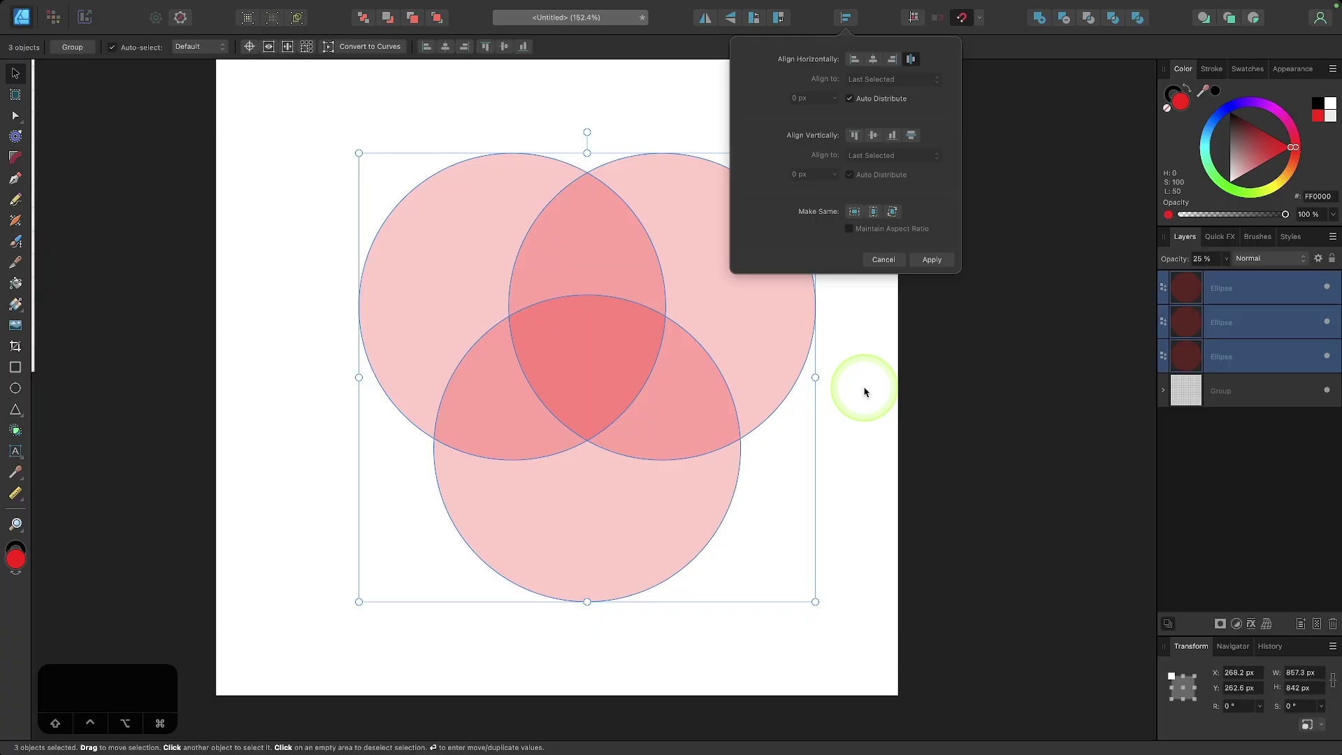
{"action": "left_click", "coordinate": [862, 393]}
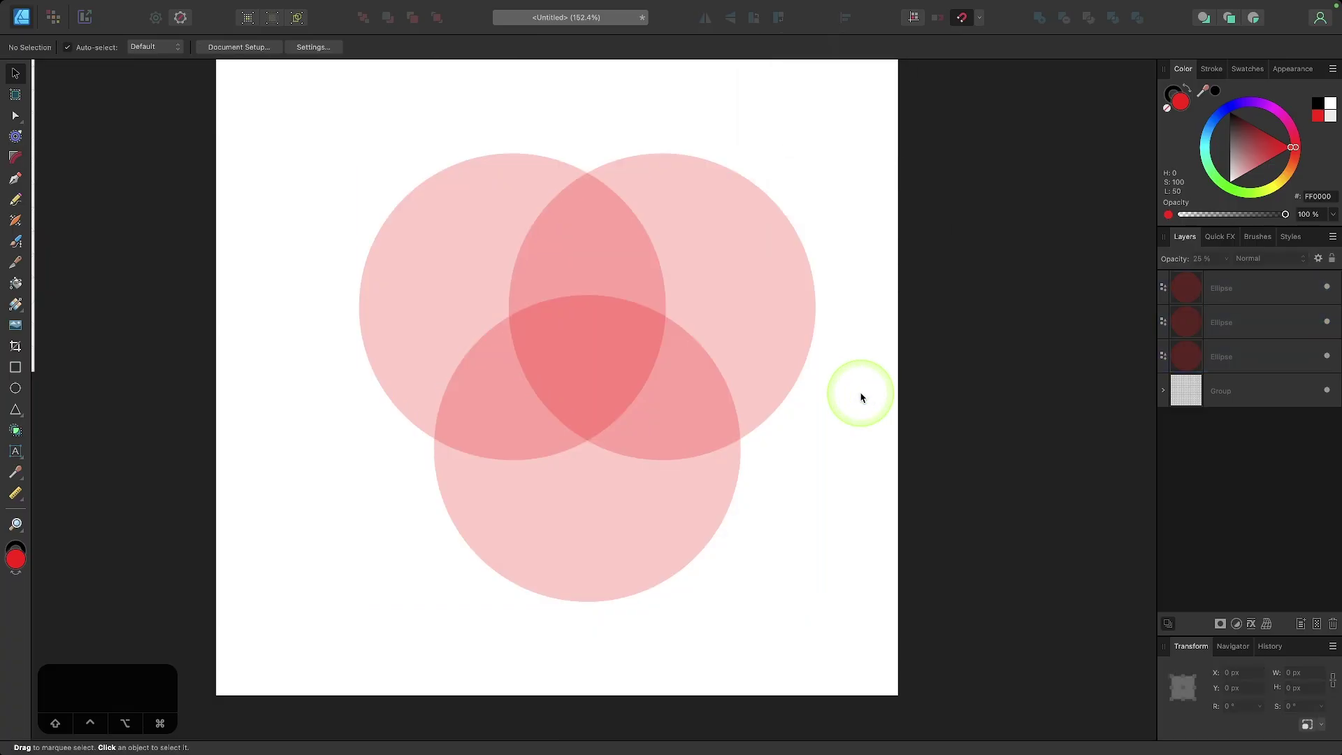
- Intersect the three circles into a single shield shape and move it off the page to the right
{"action": "left_click_drag", "start_coordinate": [828, 606], "coordinate": [260, 123]}
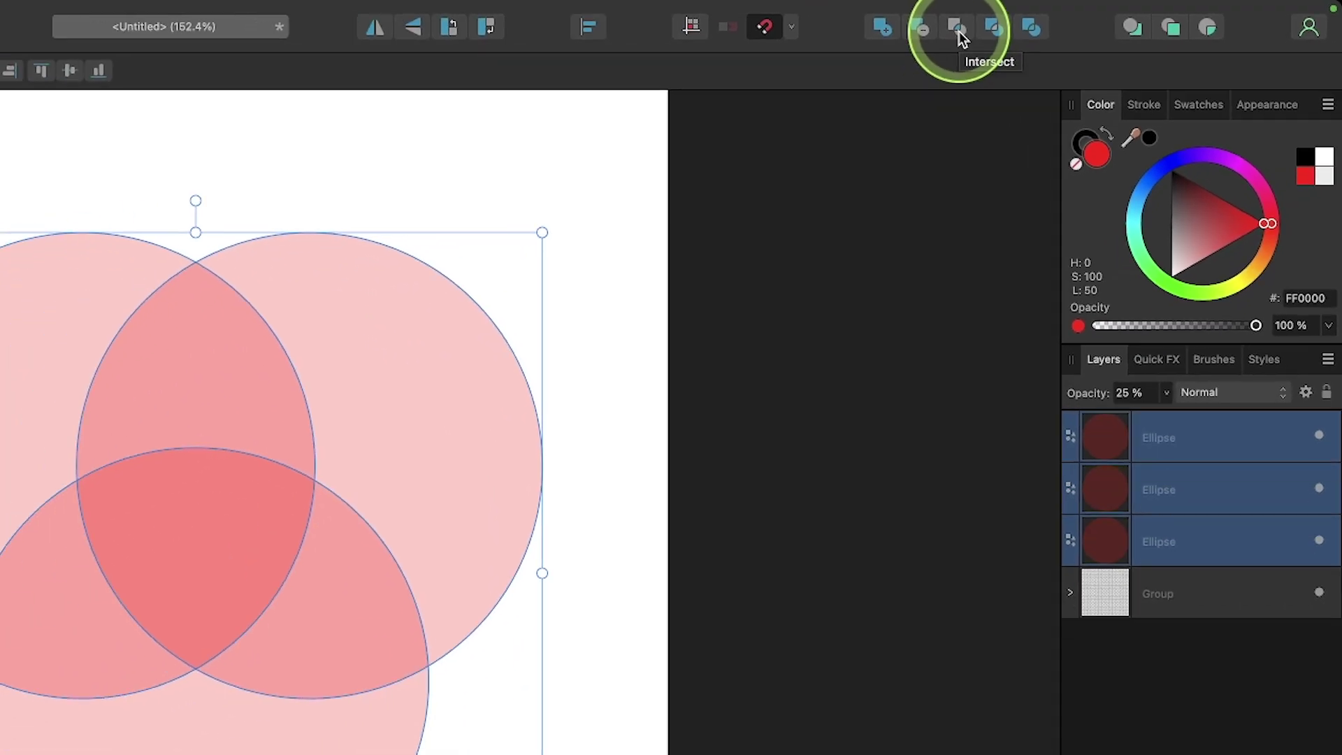
{"action": "left_click", "coordinate": [838, 45]}
{"action": "scroll", "coordinate": [618, 330], "scroll_direction": "down", "scroll_amount": 3}
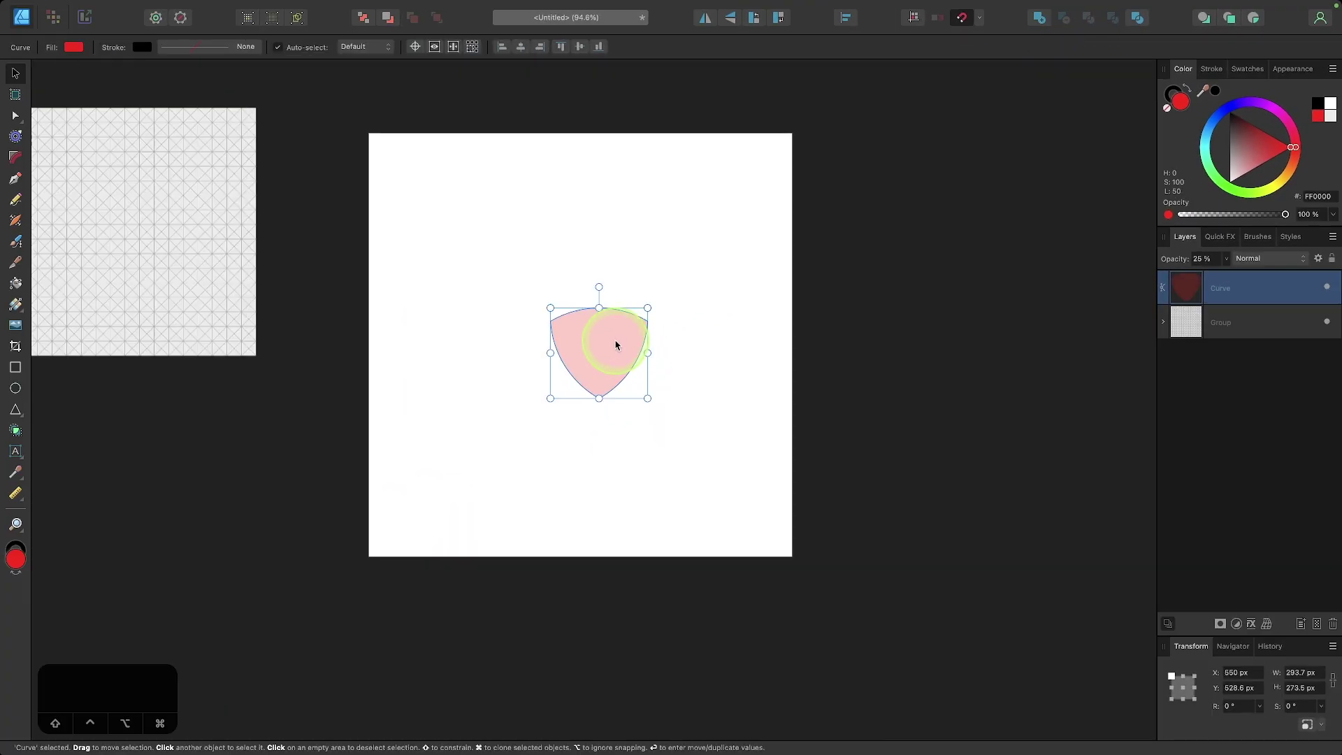
{"action": "left_click_drag", "start_coordinate": [600, 366], "coordinate": [947, 275]}
{"action": "left_click", "coordinate": [665, 303]}
- Move the grid group back onto the page and centre it horizontally
{"action": "scroll", "coordinate": [665, 303], "scroll_direction": "left", "scroll_amount": 5}
{"action": "scroll", "coordinate": [665, 303], "scroll_direction": "up", "scroll_amount": 2}
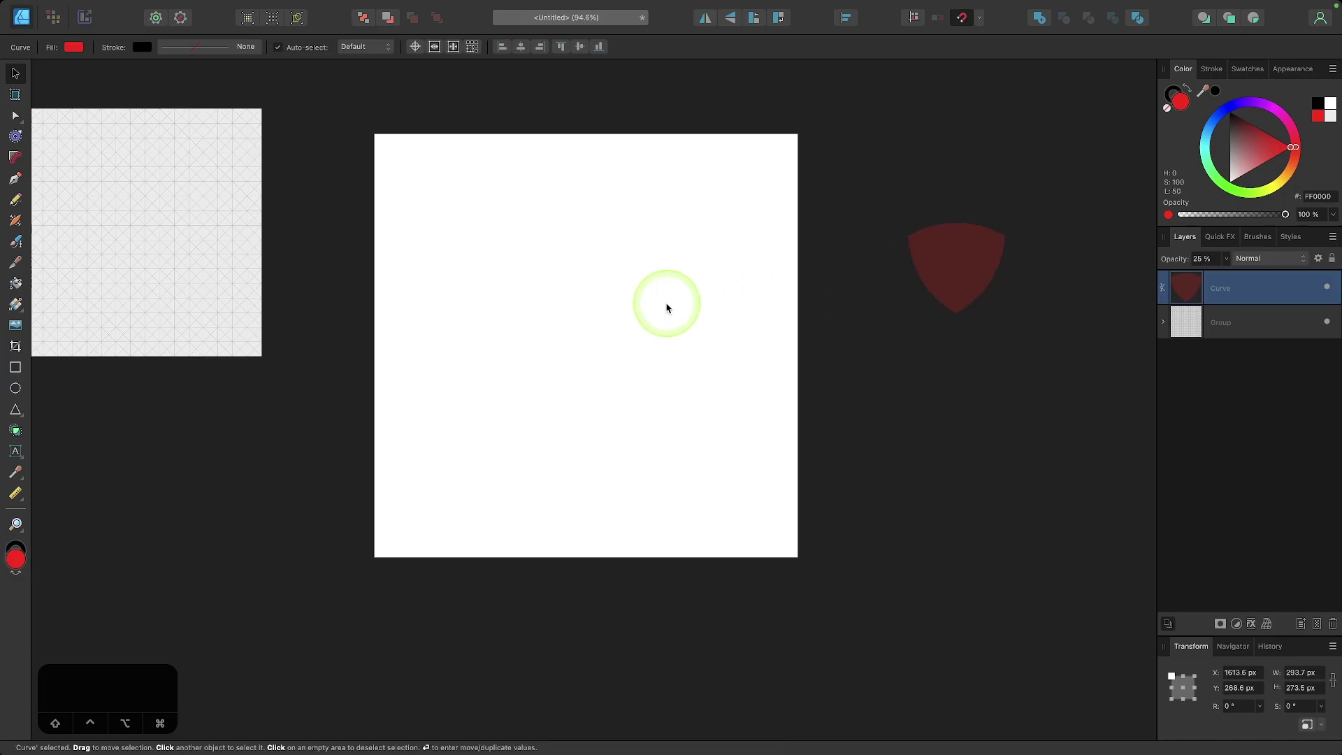
{"action": "left_click", "coordinate": [194, 274]}
{"action": "left_click_drag", "start_coordinate": [194, 273], "coordinate": [704, 338]}
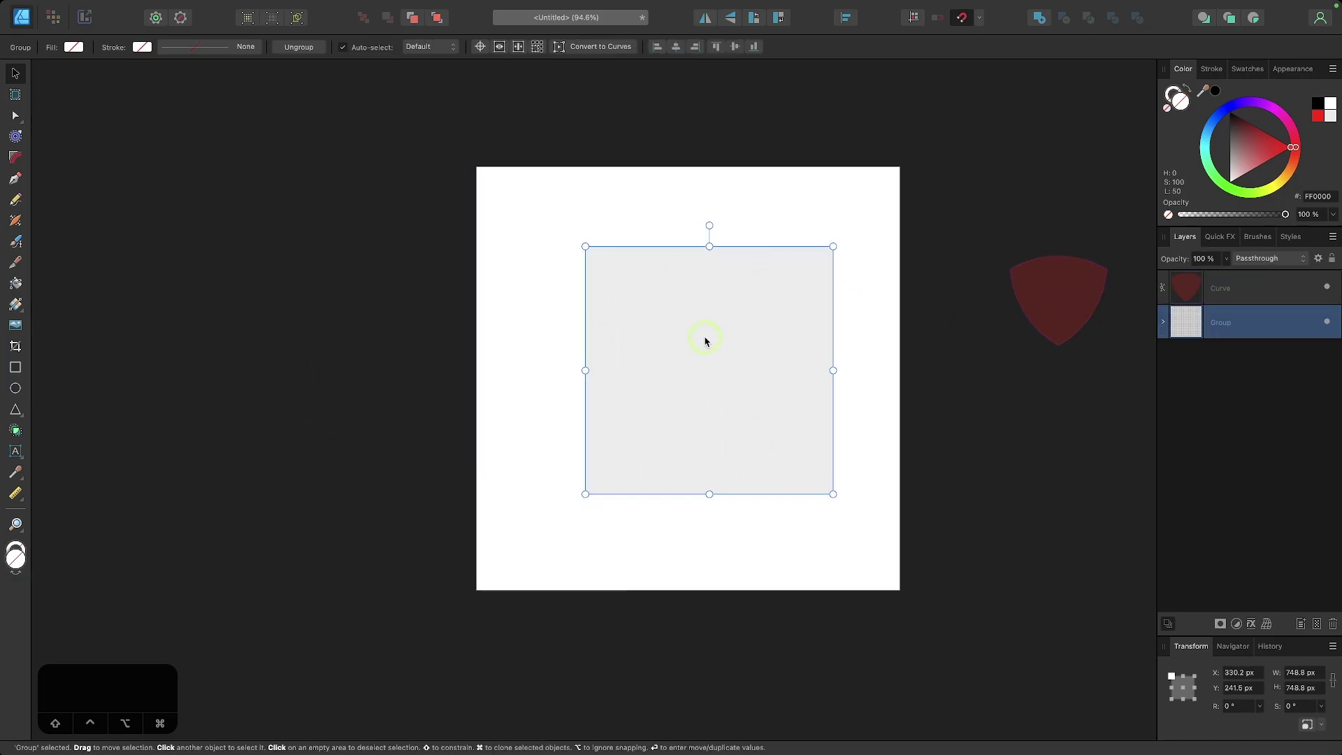
{"action": "left_click", "coordinate": [677, 46]}
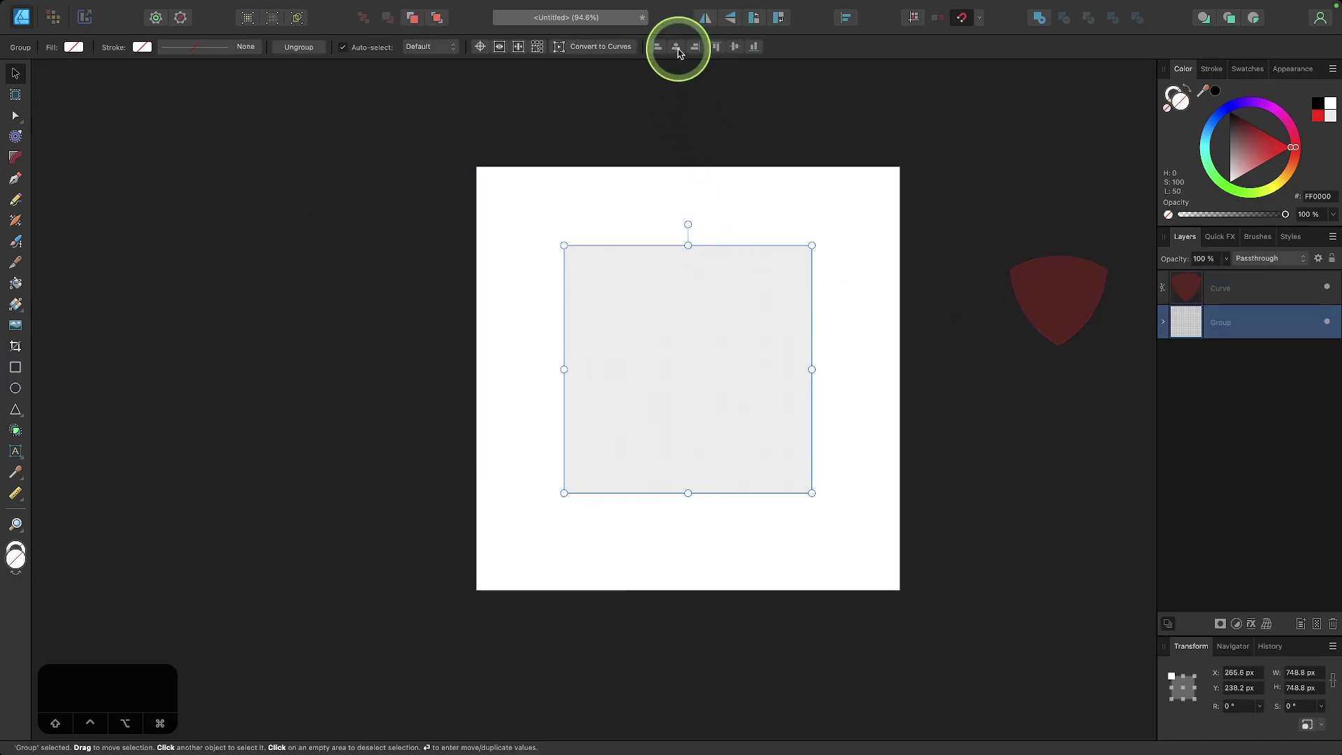
- Centre the grid group vertically on the page and move the red shield onto the middle of the grid
{"action": "left_click", "coordinate": [734, 46]}
{"action": "scroll", "coordinate": [865, 276], "scroll_direction": "up", "scroll_amount": 3}
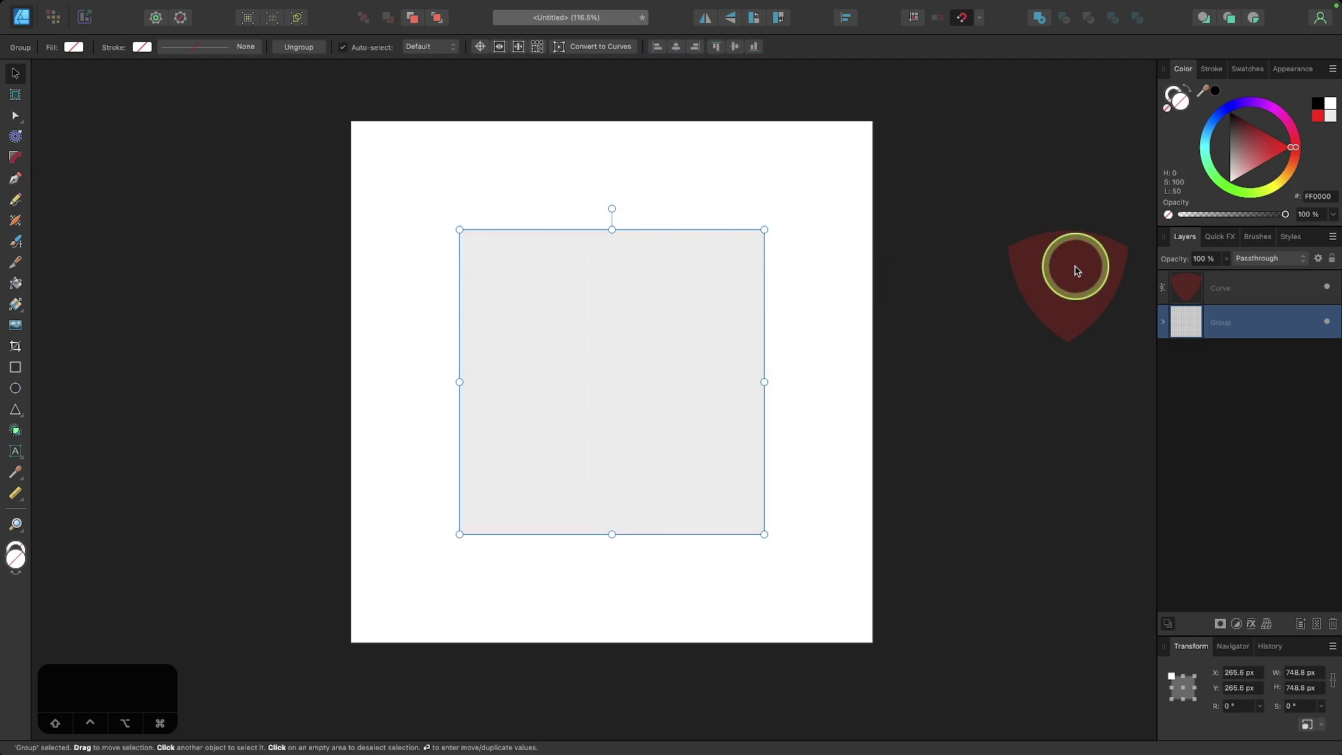
{"action": "left_click_drag", "start_coordinate": [1073, 270], "coordinate": [625, 372]}
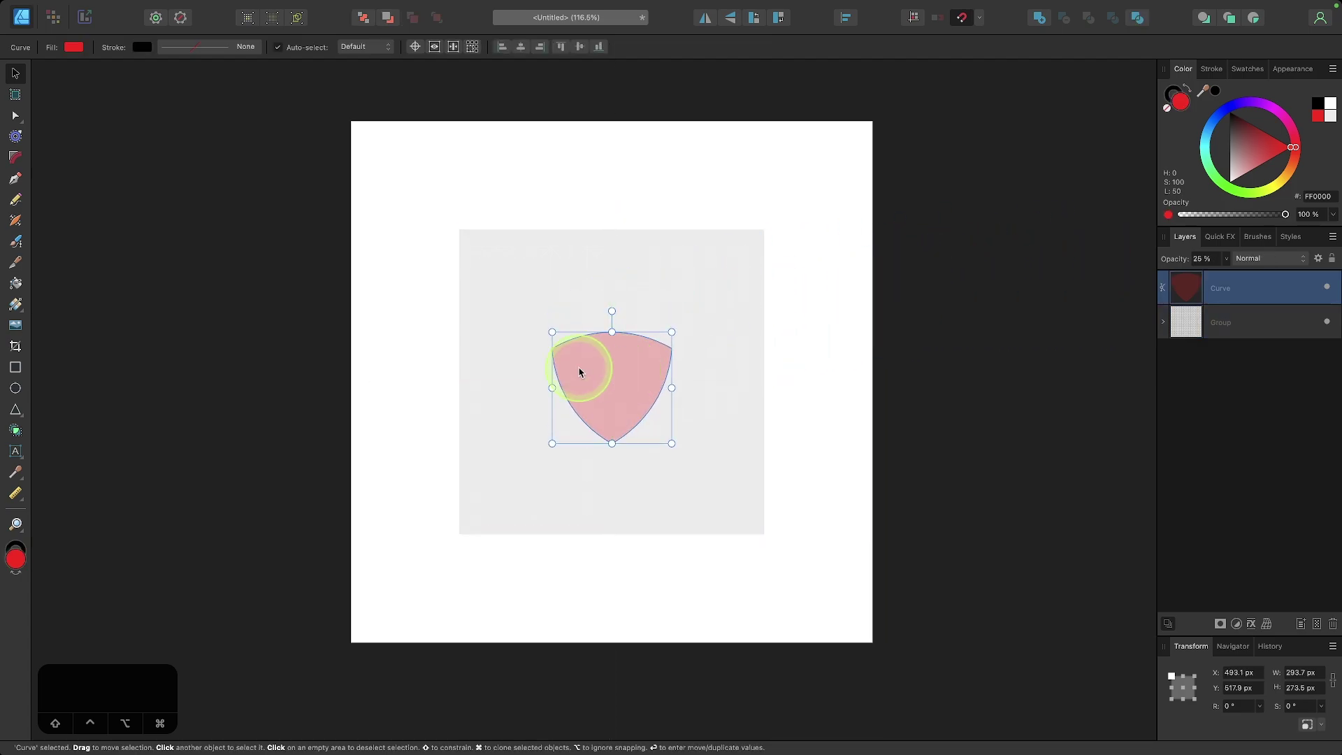
- Stretch the shield to 748.8 × 748.8 px so its bounding box snaps to the upper-left and lower-right corners of the grid square
{"action": "left_click_drag", "start_coordinate": [551, 332], "coordinate": [455, 222]}
{"action": "scroll", "coordinate": [462, 230], "scroll_direction": "up", "scroll_amount": 5}
{"action": "scroll", "coordinate": [665, 300], "scroll_direction": "down", "scroll_amount": 5}
{"action": "scroll", "coordinate": [666, 301], "scroll_direction": "down", "scroll_amount": 2}
{"action": "scroll", "coordinate": [666, 301], "scroll_direction": "right", "scroll_amount": 4}
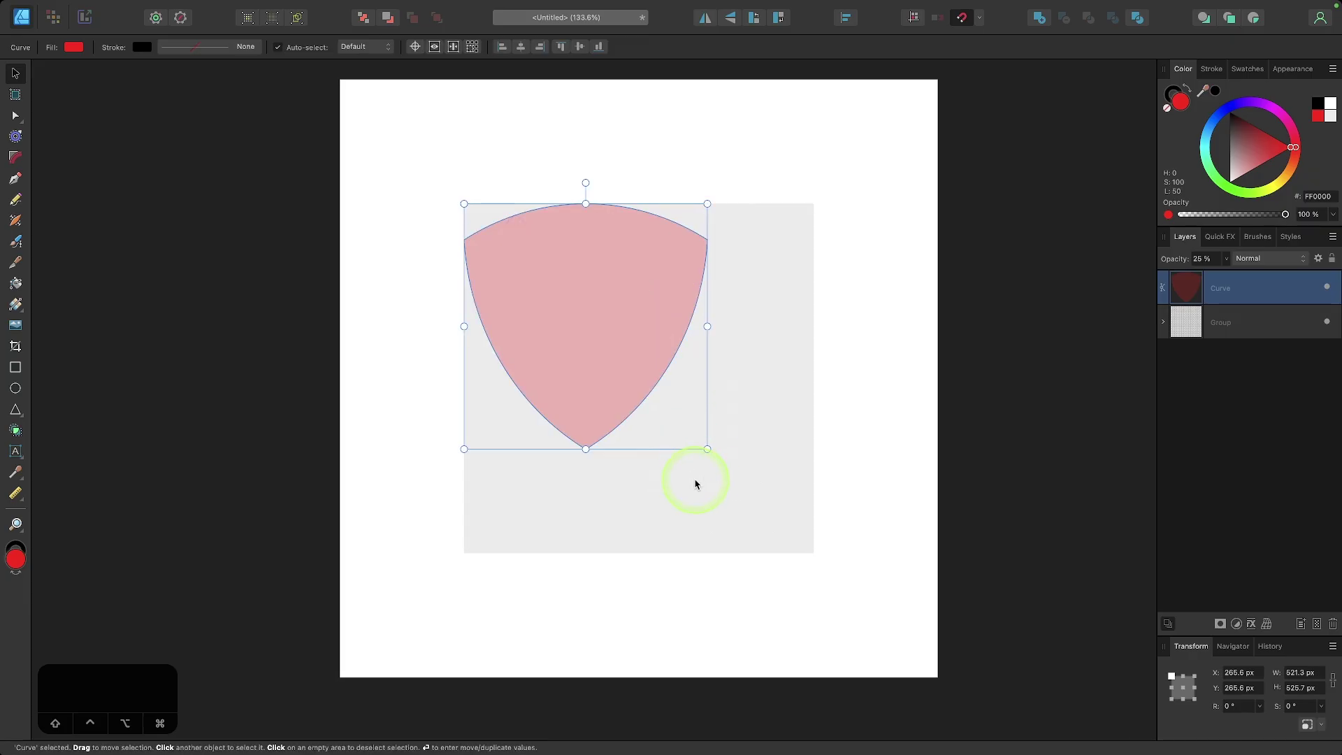
{"action": "left_click_drag", "start_coordinate": [708, 448], "coordinate": [800, 561]}
{"action": "scroll", "coordinate": [815, 552], "scroll_direction": "up", "scroll_amount": 5}
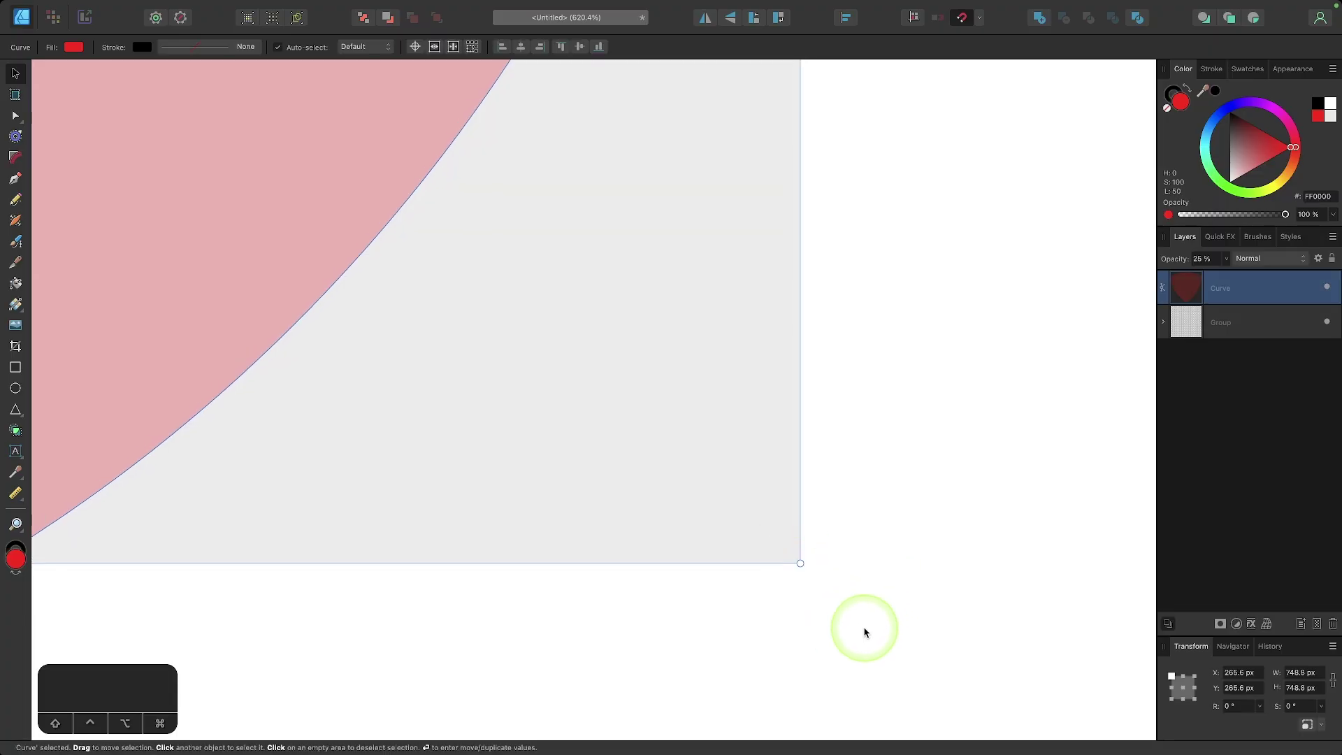
{"action": "scroll", "coordinate": [864, 633], "scroll_direction": "down", "scroll_amount": 3}
{"action": "scroll", "coordinate": [660, 471], "scroll_direction": "down", "scroll_amount": 2}
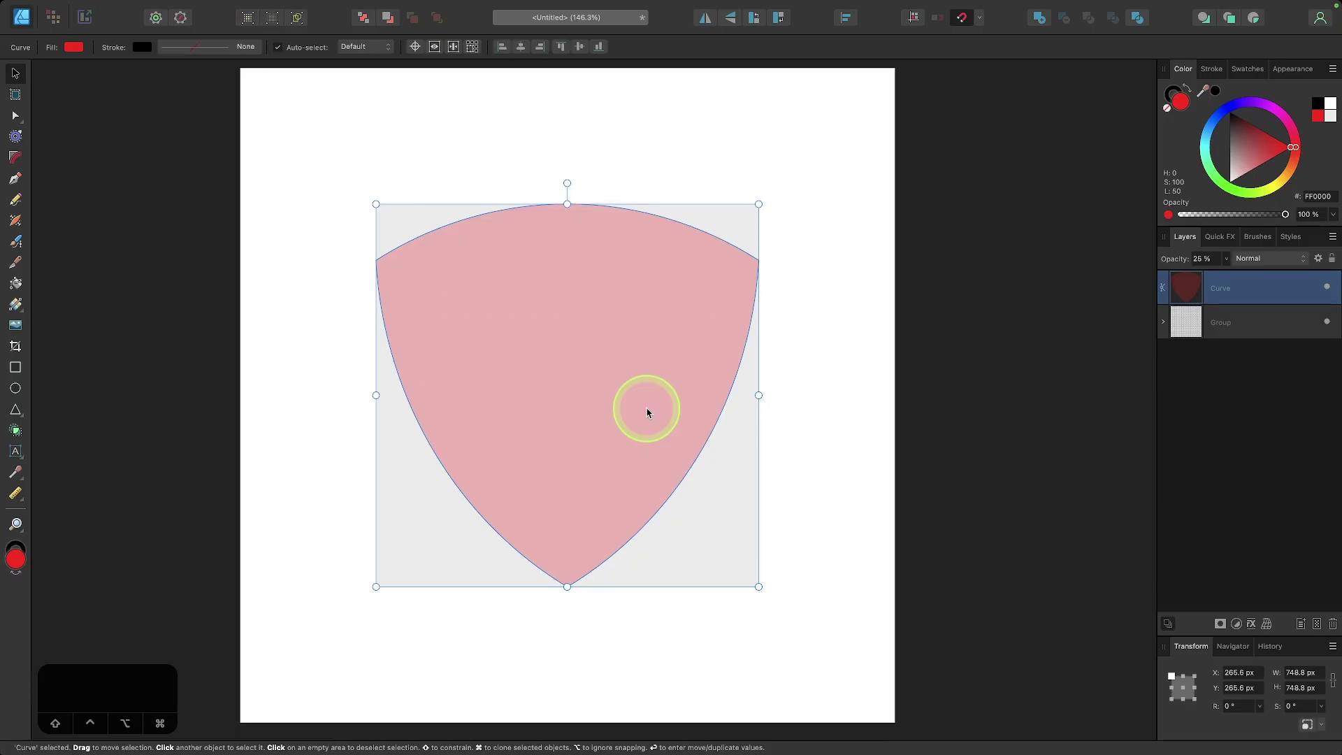
- Duplicate the shield and turn the copy into a smaller inner shield with a baked contour of about -47.7 px
{"action": "right_click", "coordinate": [1204, 287]}
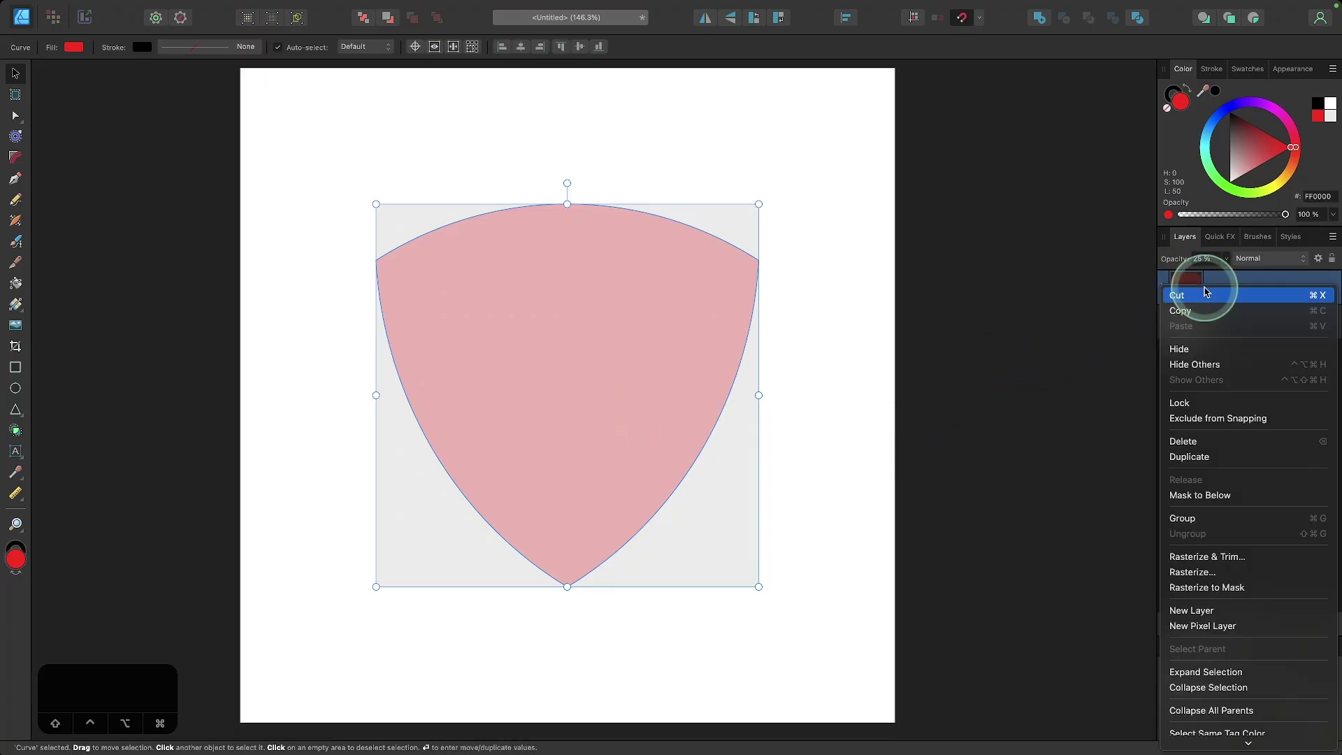
{"action": "left_click", "coordinate": [1224, 463]}
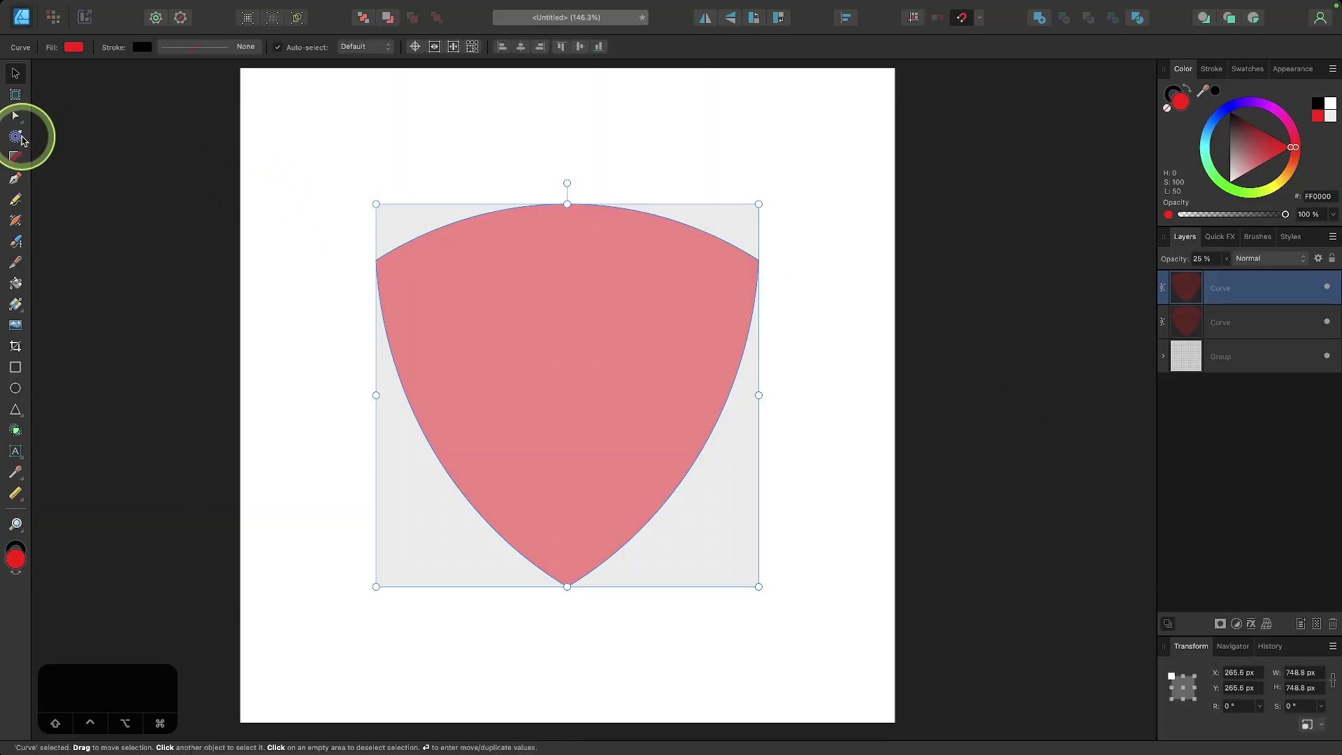
{"action": "left_click", "coordinate": [16, 136]}
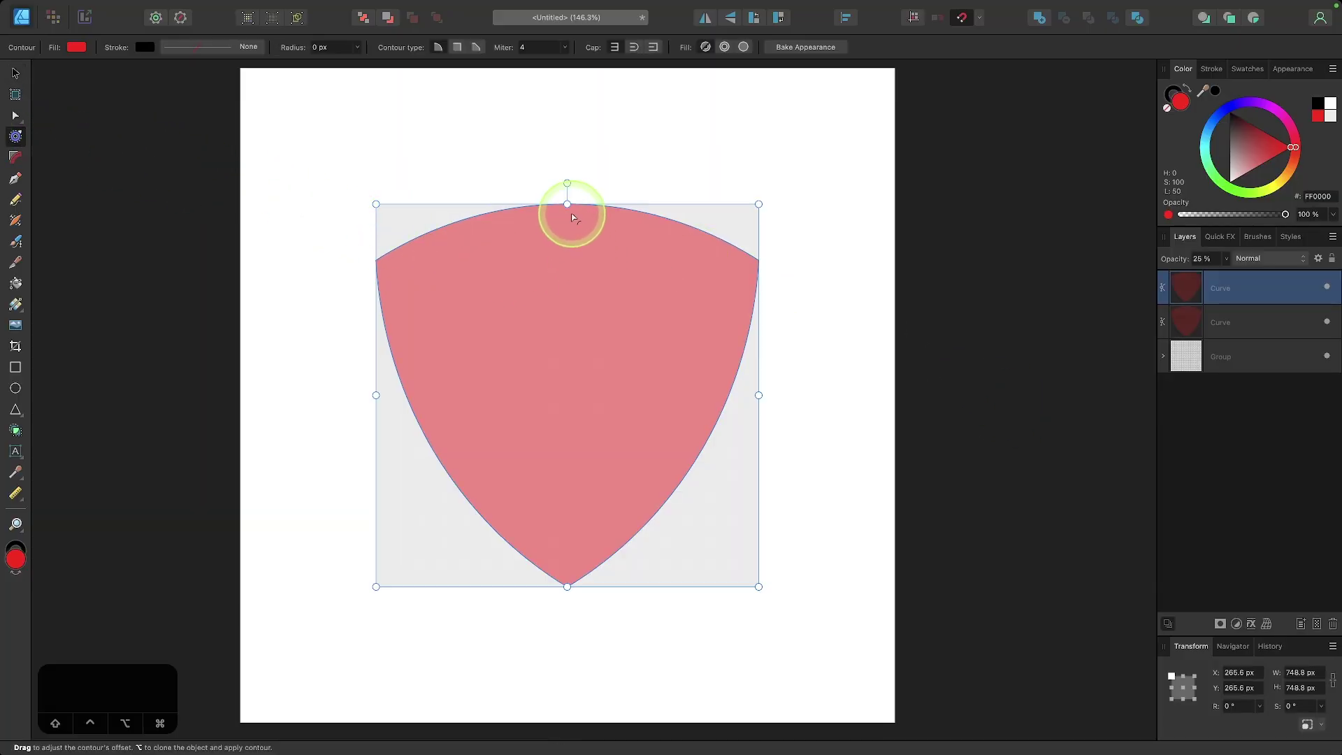
{"action": "scroll", "coordinate": [572, 218], "scroll_direction": "up", "scroll_amount": 5}
{"action": "left_click_drag", "start_coordinate": [560, 174], "coordinate": [503, 189]}
{"action": "scroll", "coordinate": [525, 338], "scroll_direction": "down", "scroll_amount": 3}
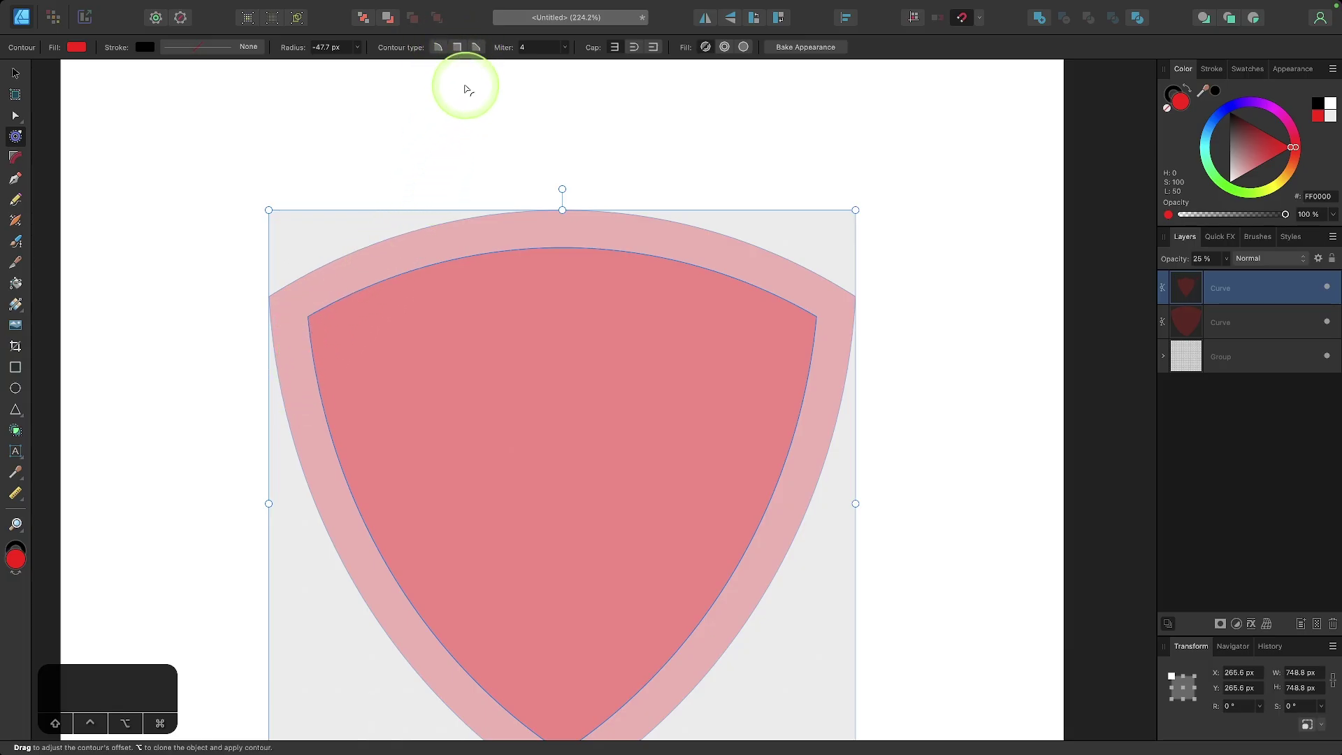
{"action": "scroll", "coordinate": [555, 470], "scroll_direction": "down", "scroll_amount": 3}
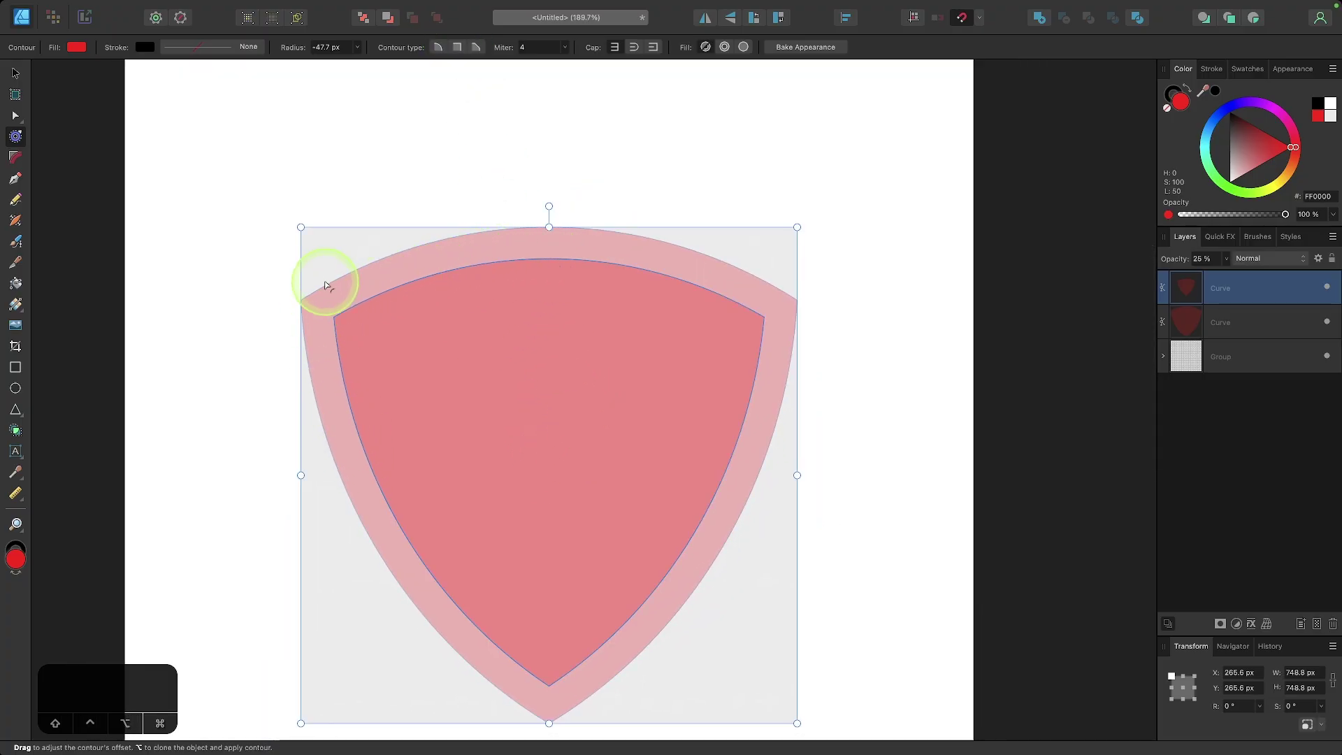
{"action": "left_click", "coordinate": [811, 52]}
{"action": "scroll", "coordinate": [644, 413], "scroll_direction": "down", "scroll_amount": 2}
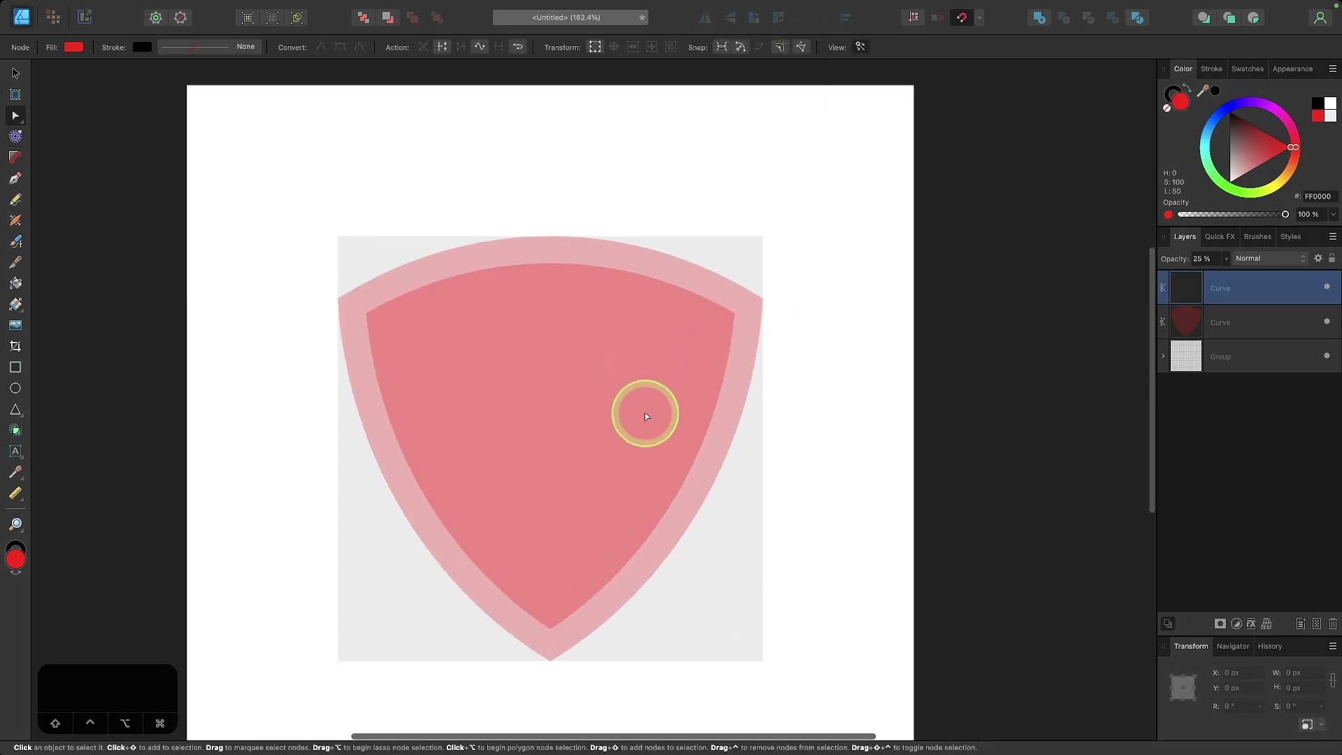
- Duplicate the full-size shield and offset the lowest copy outward with a contour radius of about 41.8 px
{"action": "left_click", "coordinate": [1243, 326]}
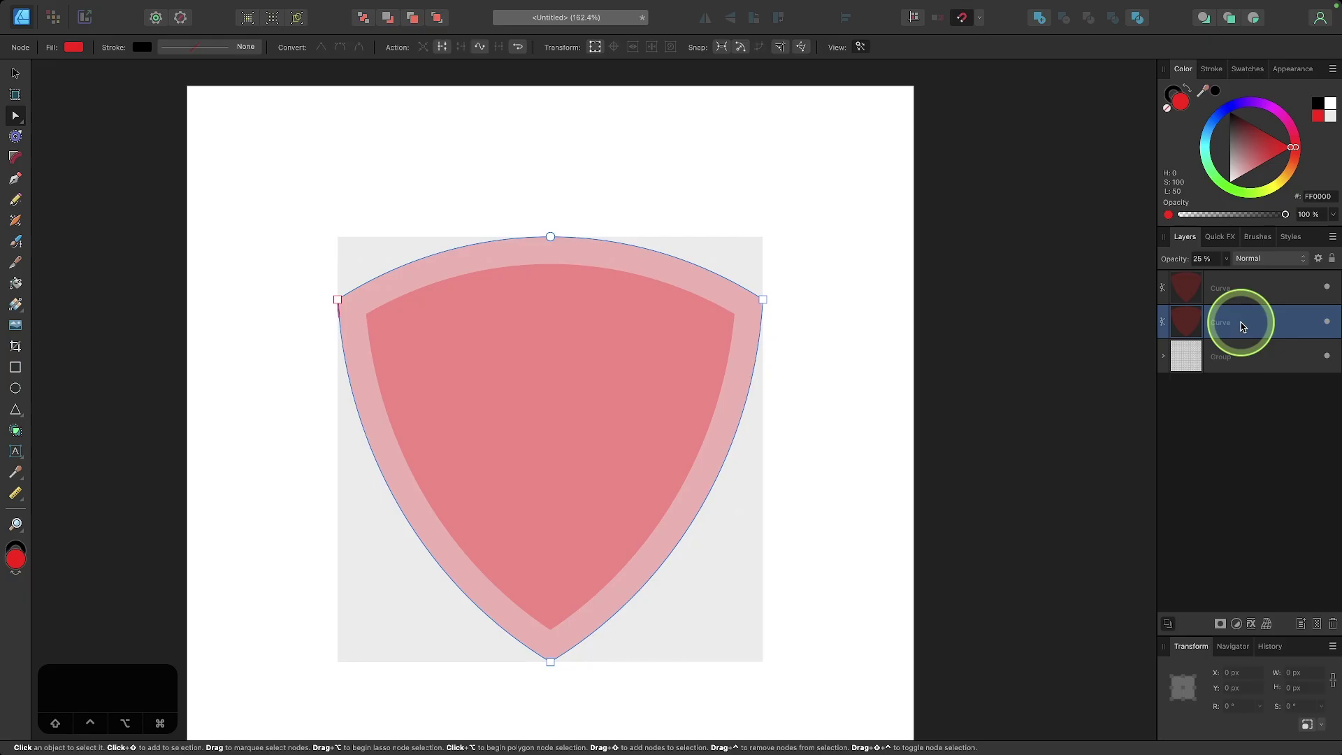
{"action": "right_click", "coordinate": [1242, 326]}
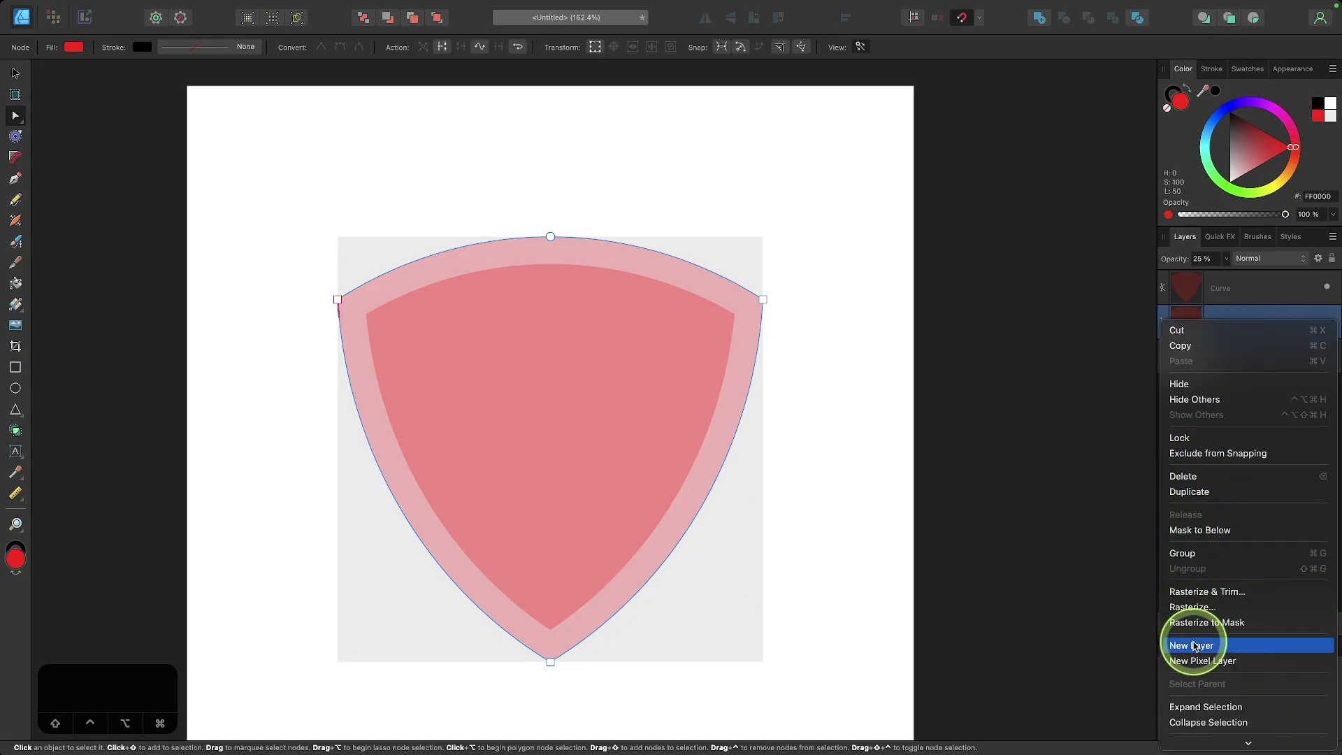
{"action": "scroll", "coordinate": [1193, 640], "scroll_direction": "down", "scroll_amount": 2}
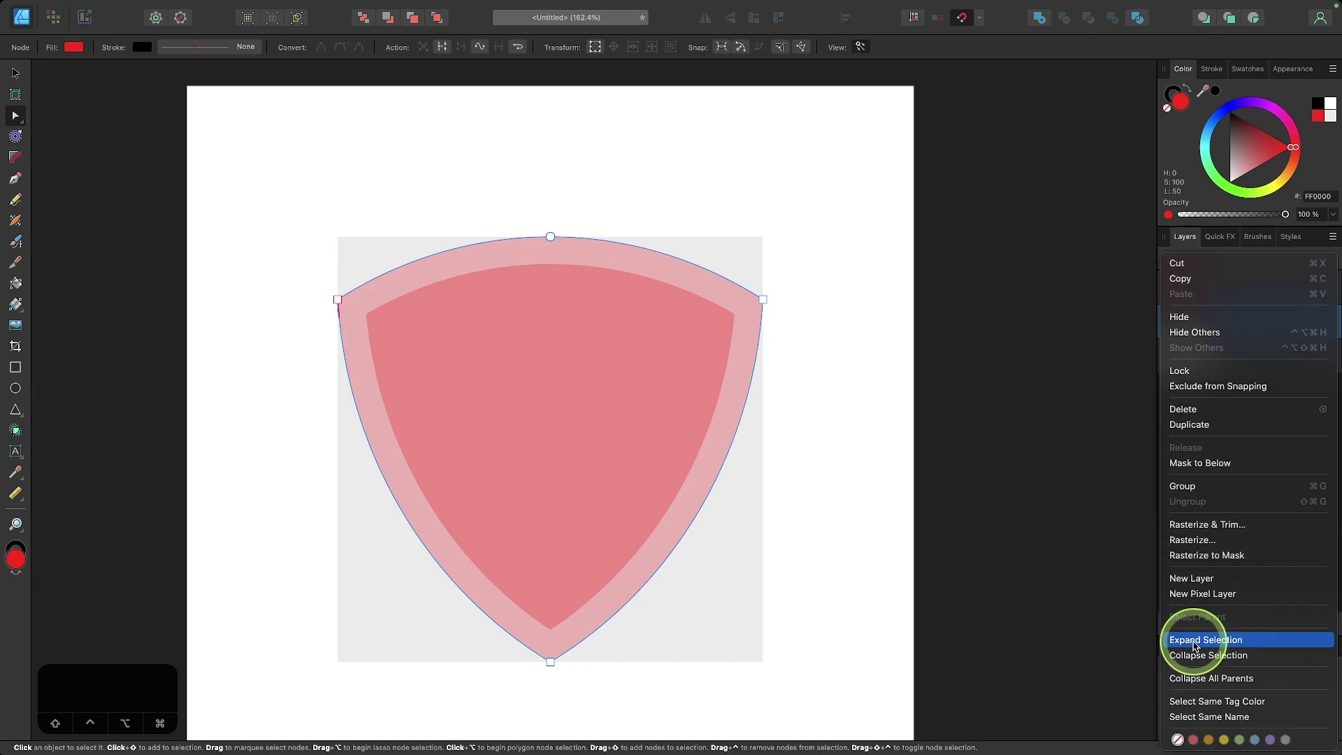
{"action": "left_click", "coordinate": [1223, 425]}
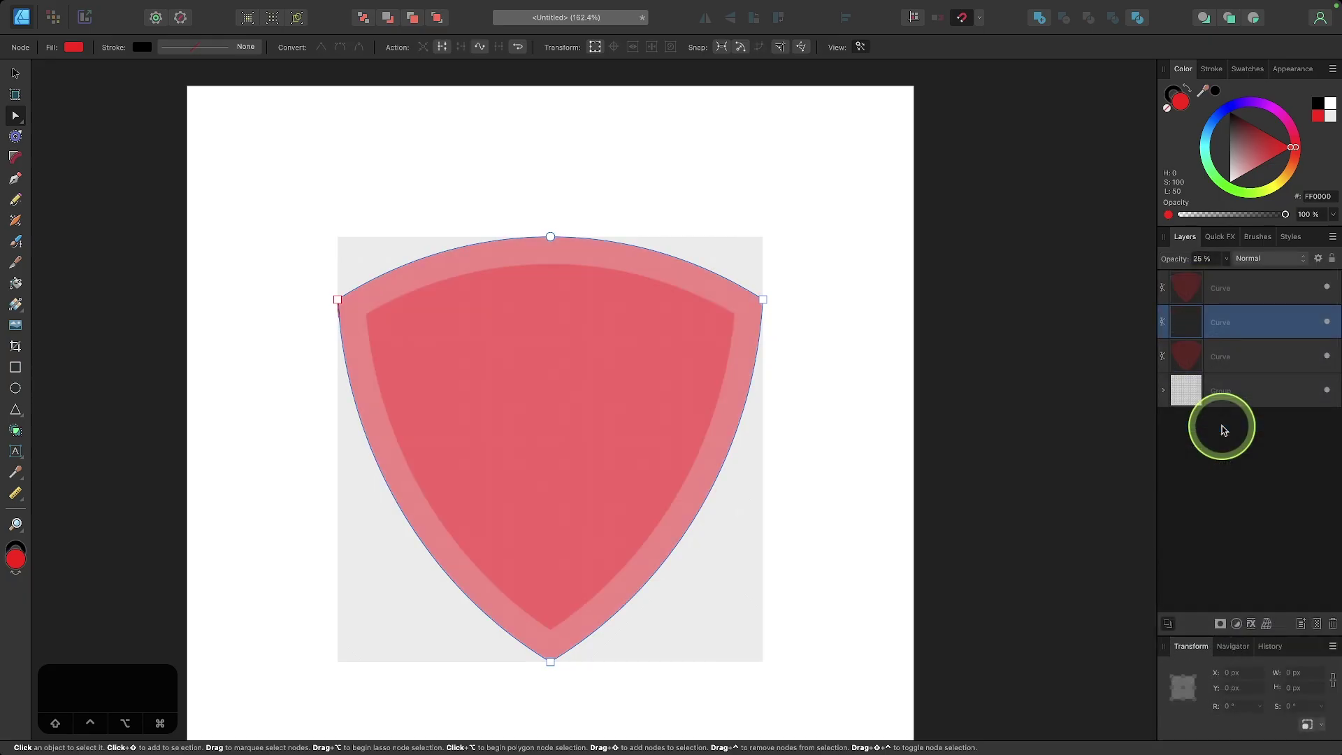
{"action": "left_click", "coordinate": [1240, 361]}
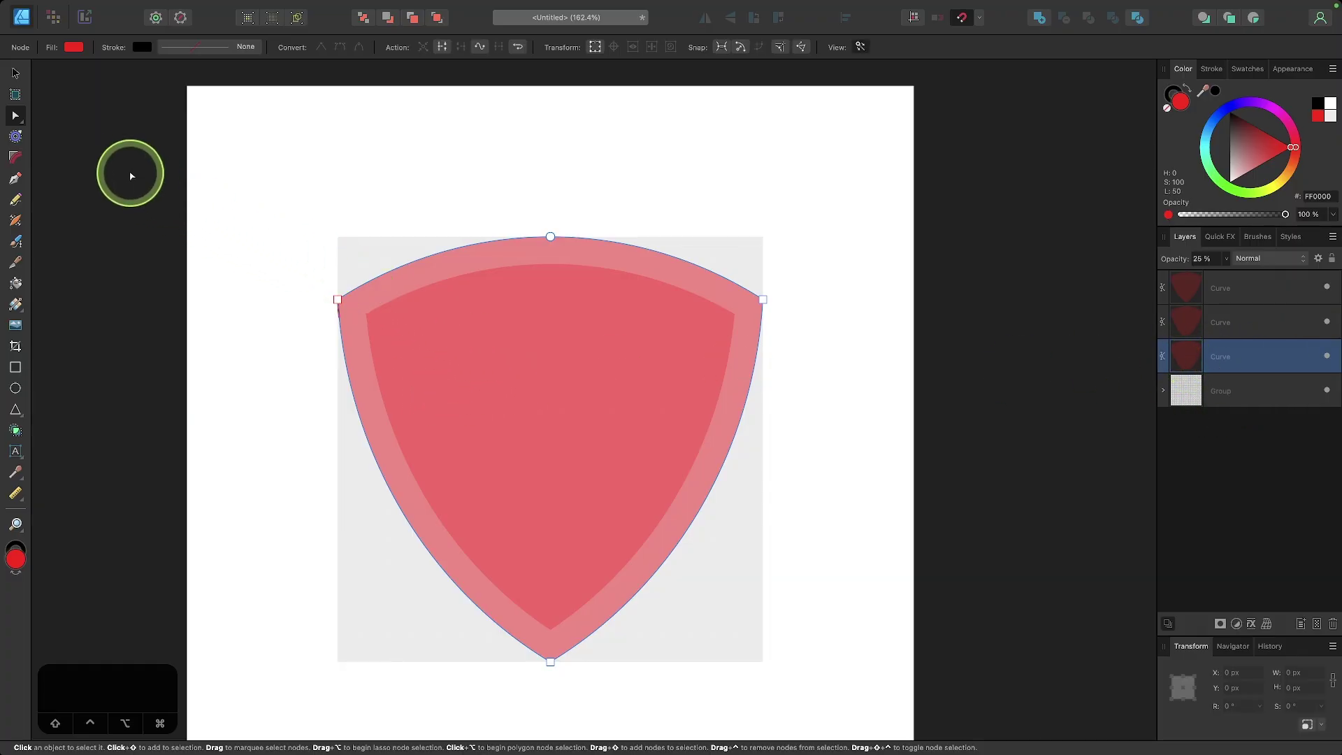
{"action": "left_click", "coordinate": [19, 139]}
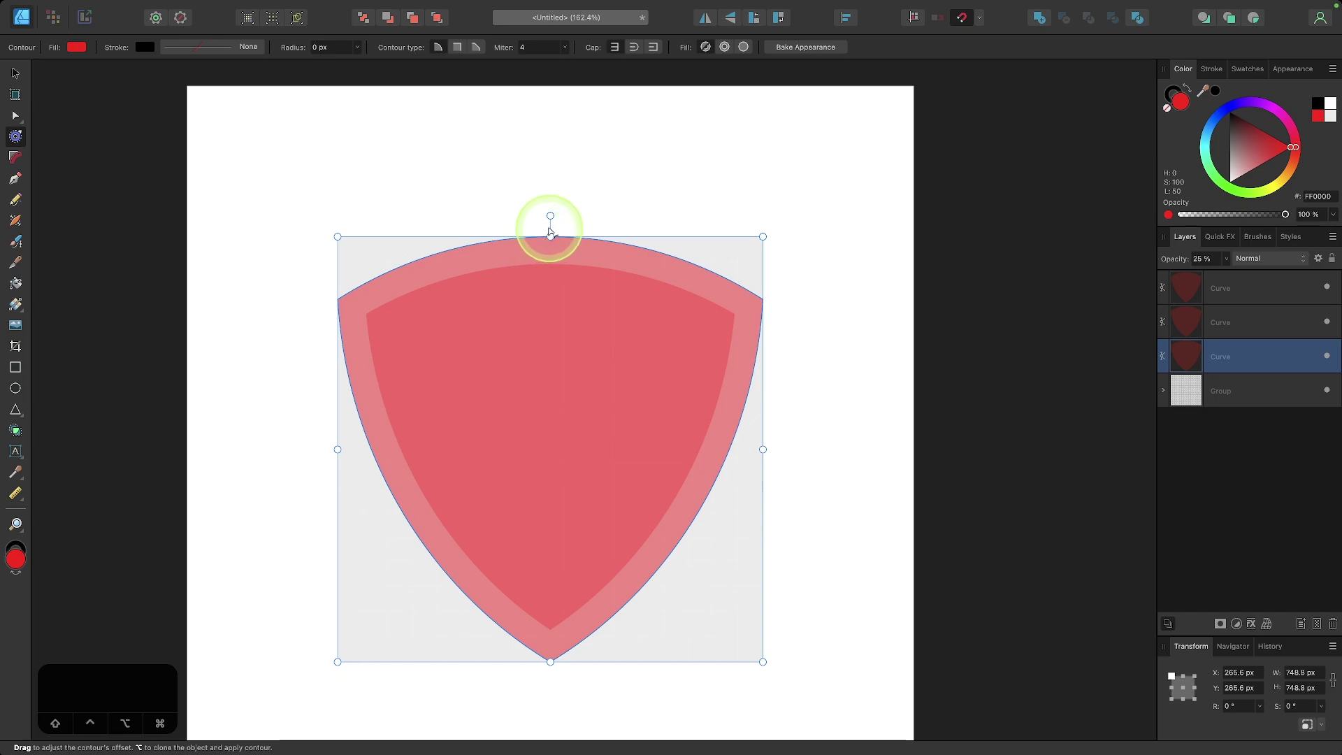
{"action": "left_click_drag", "start_coordinate": [552, 229], "coordinate": [579, 206]}
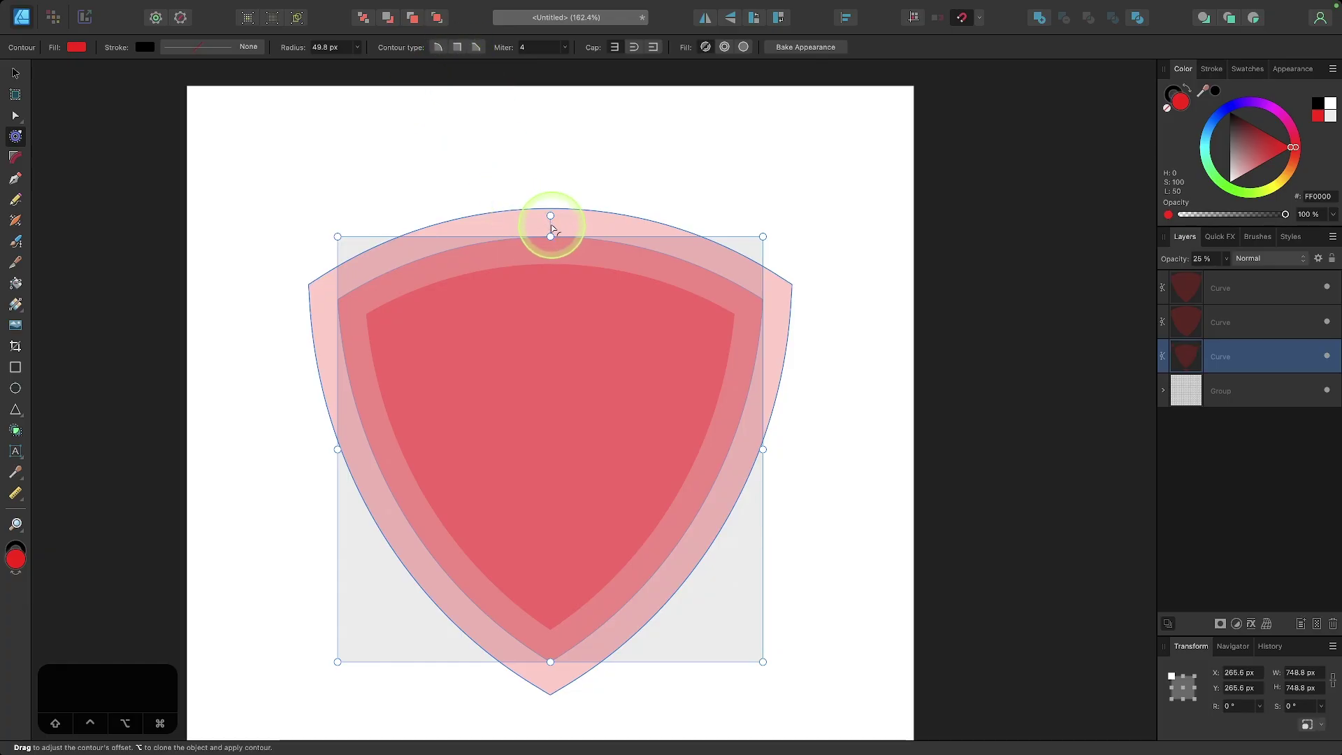
{"action": "left_click_drag", "start_coordinate": [549, 227], "coordinate": [549, 225]}
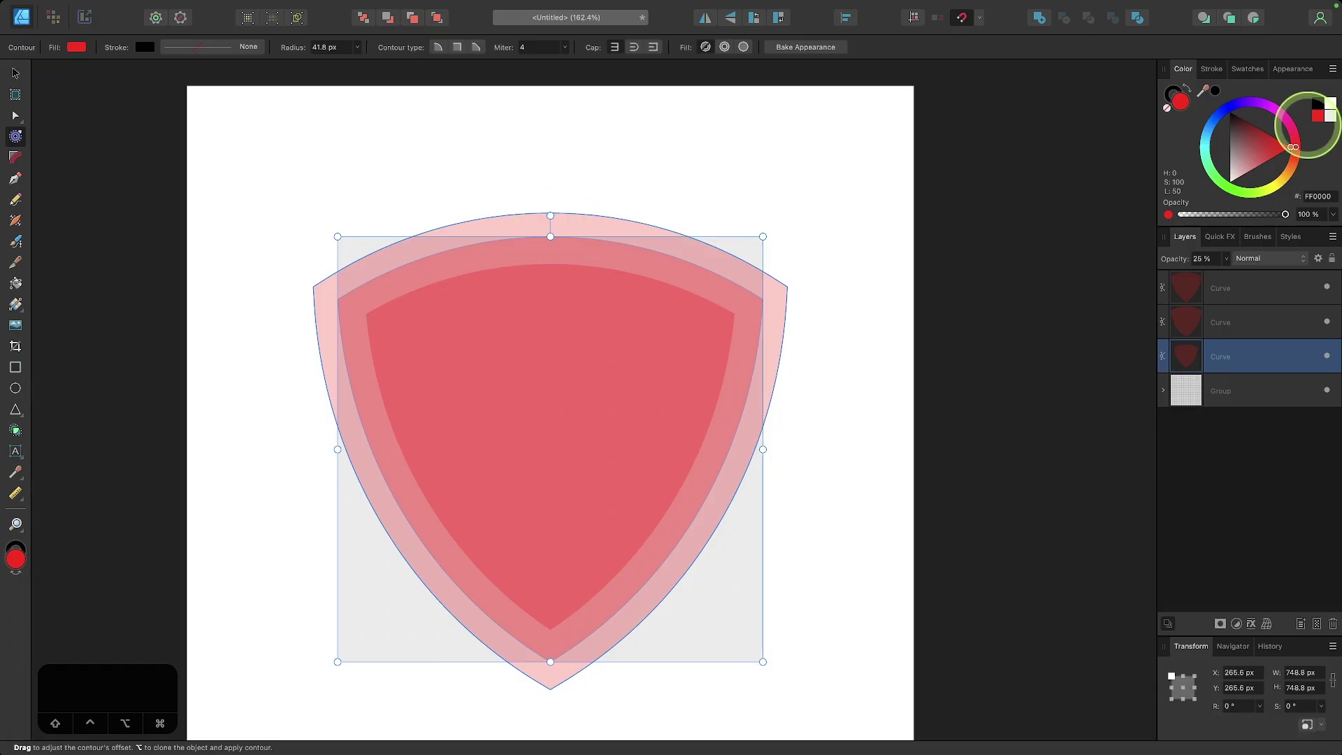
- Turn the outermost shield into an unfilled outline with a 37 pt black stroke and a miter join
{"action": "left_click", "coordinate": [1167, 110]}
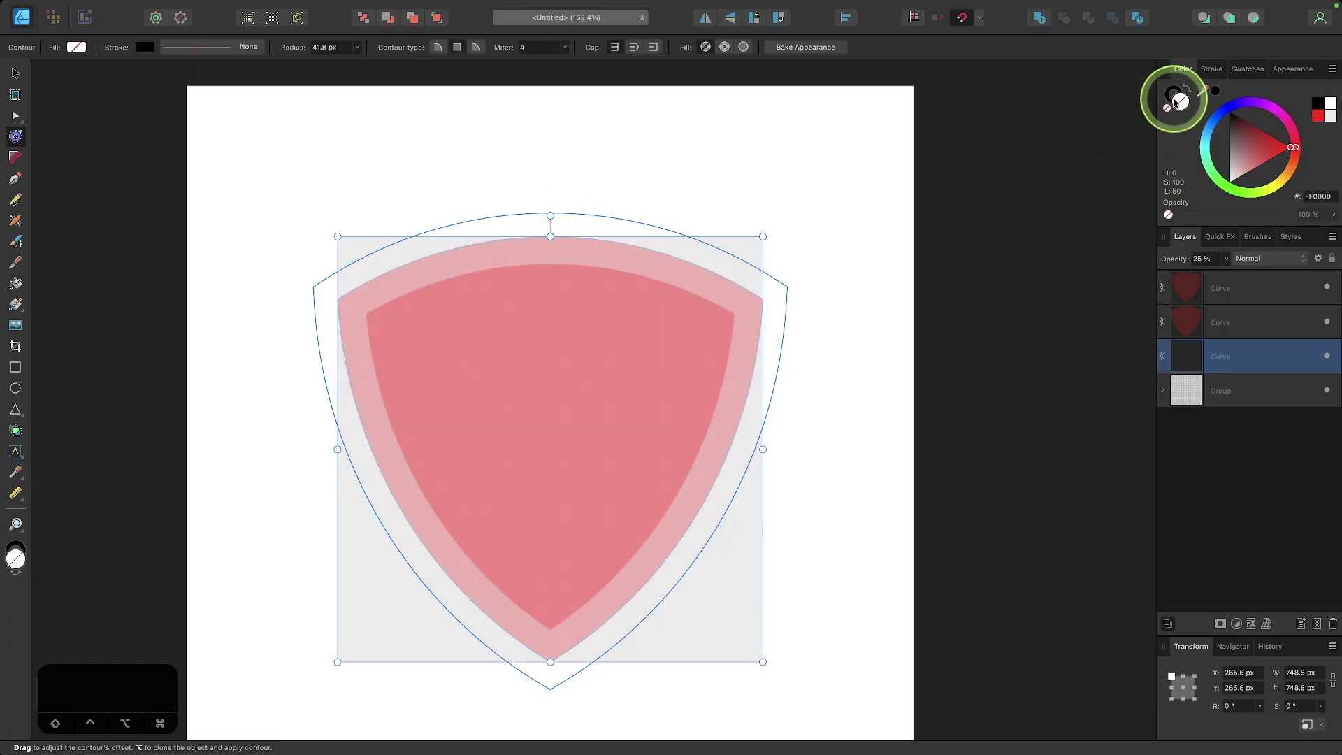
{"action": "left_click", "coordinate": [1212, 70]}
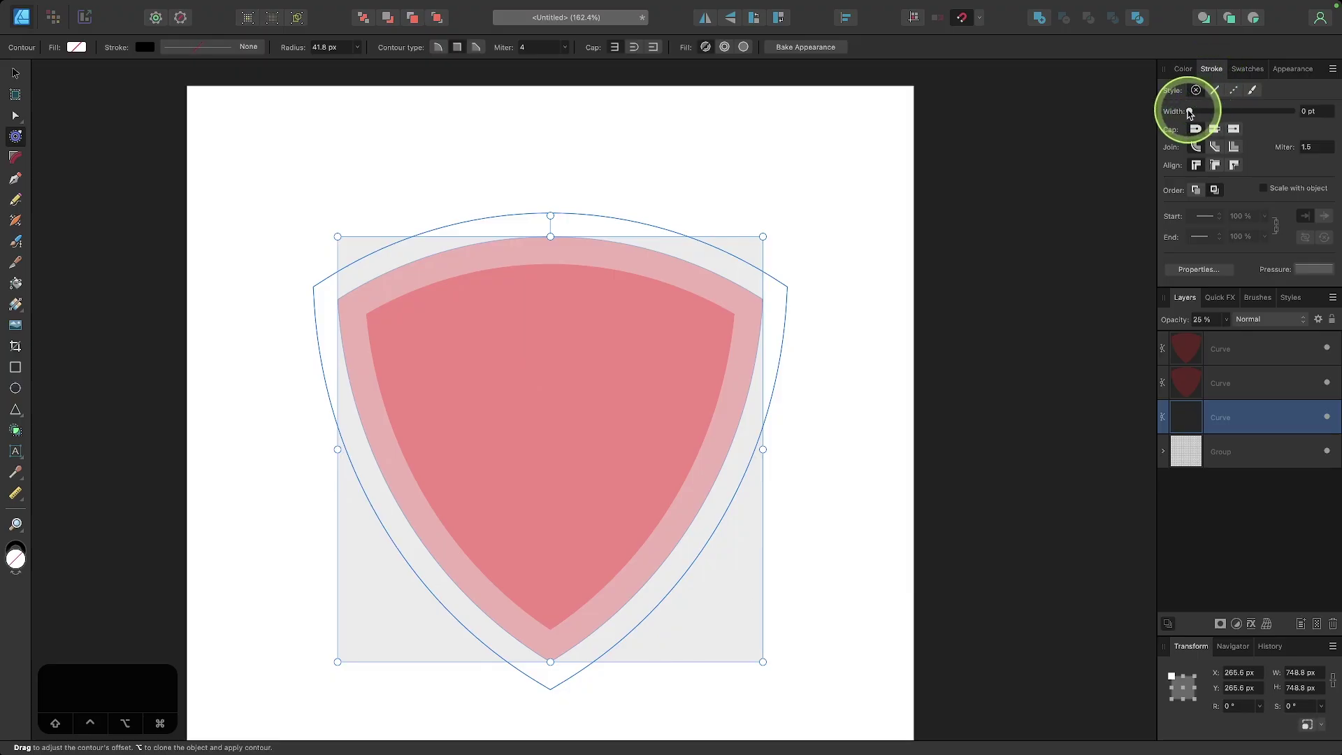
{"action": "left_click", "coordinate": [1191, 112]}
{"action": "mouse_move", "coordinate": [1203, 112]}
{"action": "left_mouse_down"}
{"action": "mouse_move", "coordinate": [1271, 111]}
{"action": "mouse_move", "coordinate": [1258, 113]}
{"action": "left_mouse_up"}
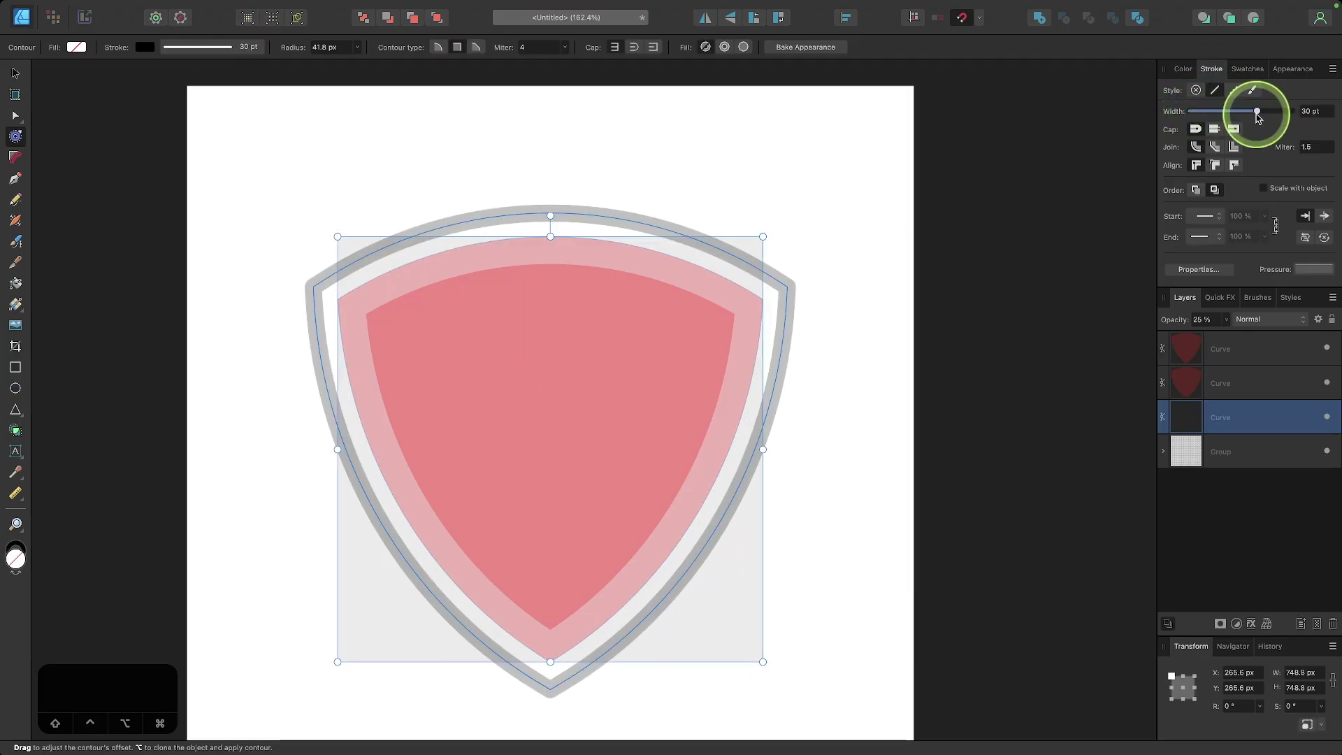
{"action": "left_click", "coordinate": [1236, 149]}
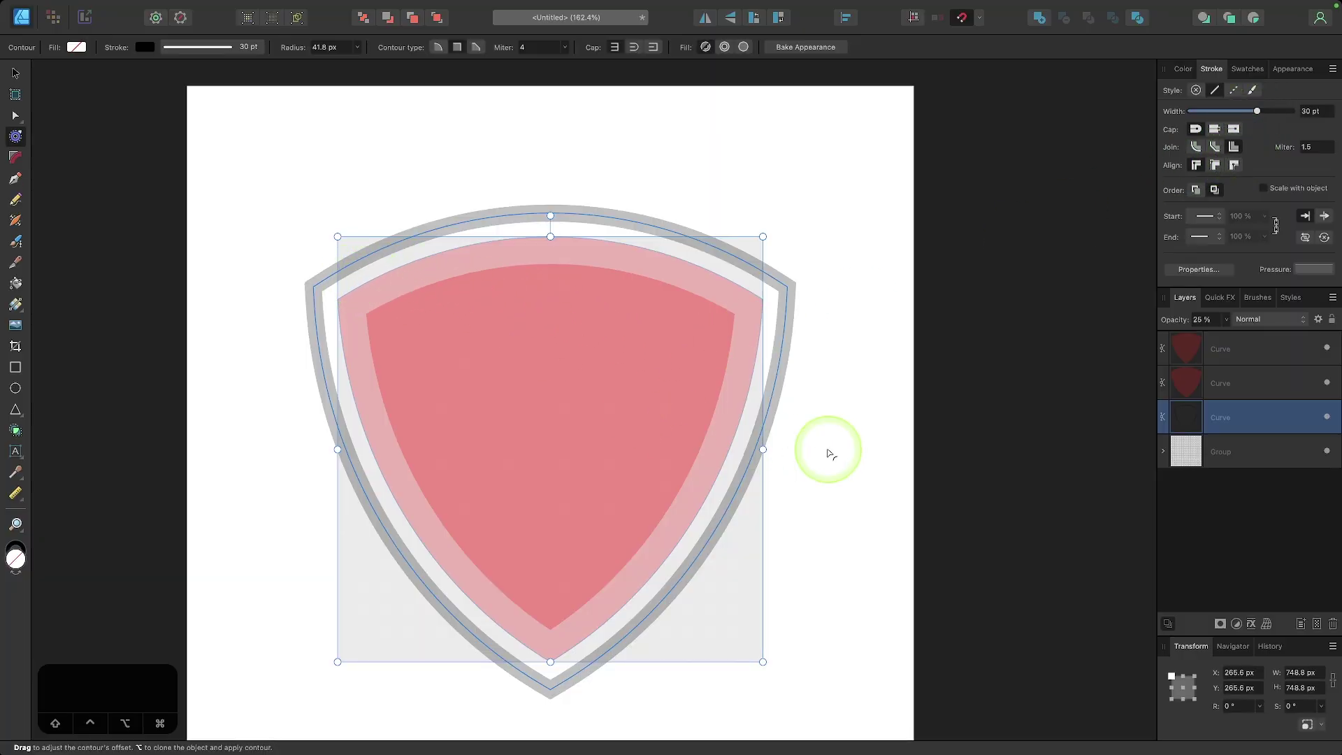
{"action": "scroll", "coordinate": [831, 454], "scroll_direction": "down", "scroll_amount": 3}
{"action": "scroll", "coordinate": [704, 499], "scroll_direction": "up", "scroll_amount": 3}
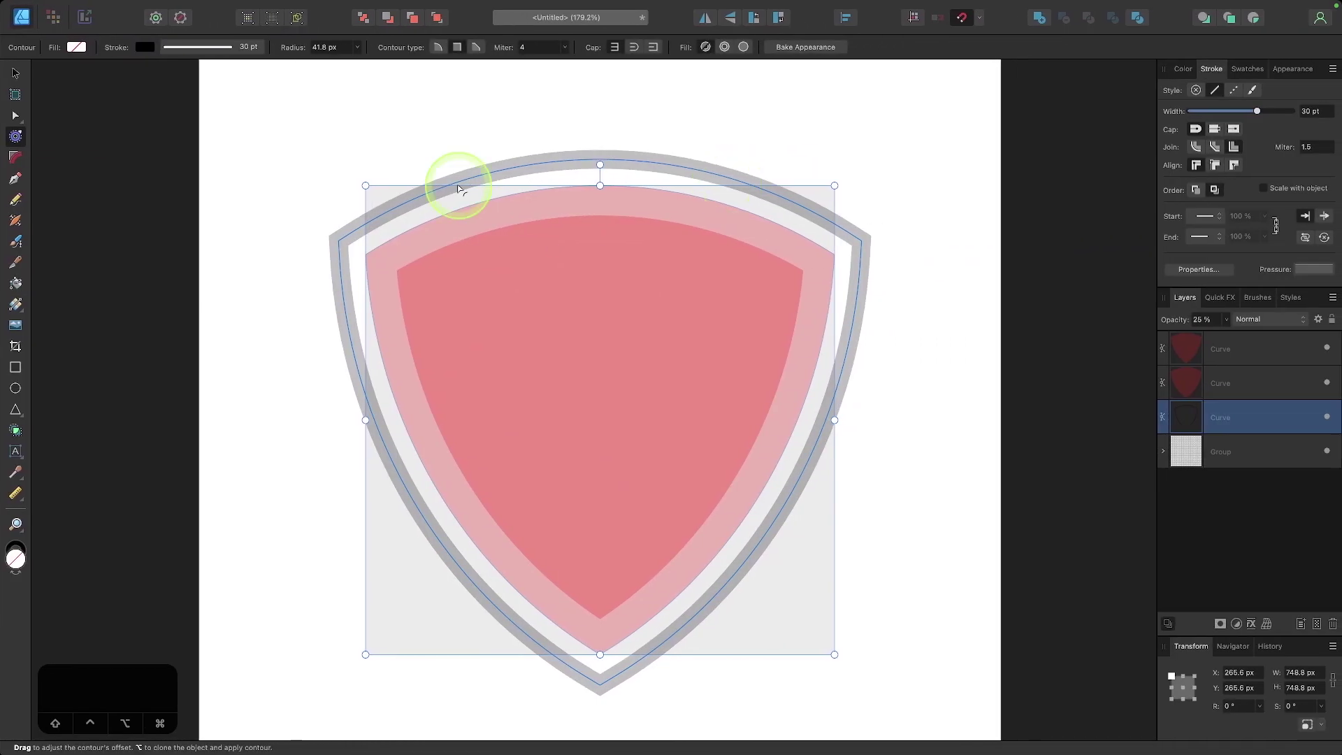
{"action": "left_click_drag", "start_coordinate": [1258, 111], "coordinate": [1267, 116]}
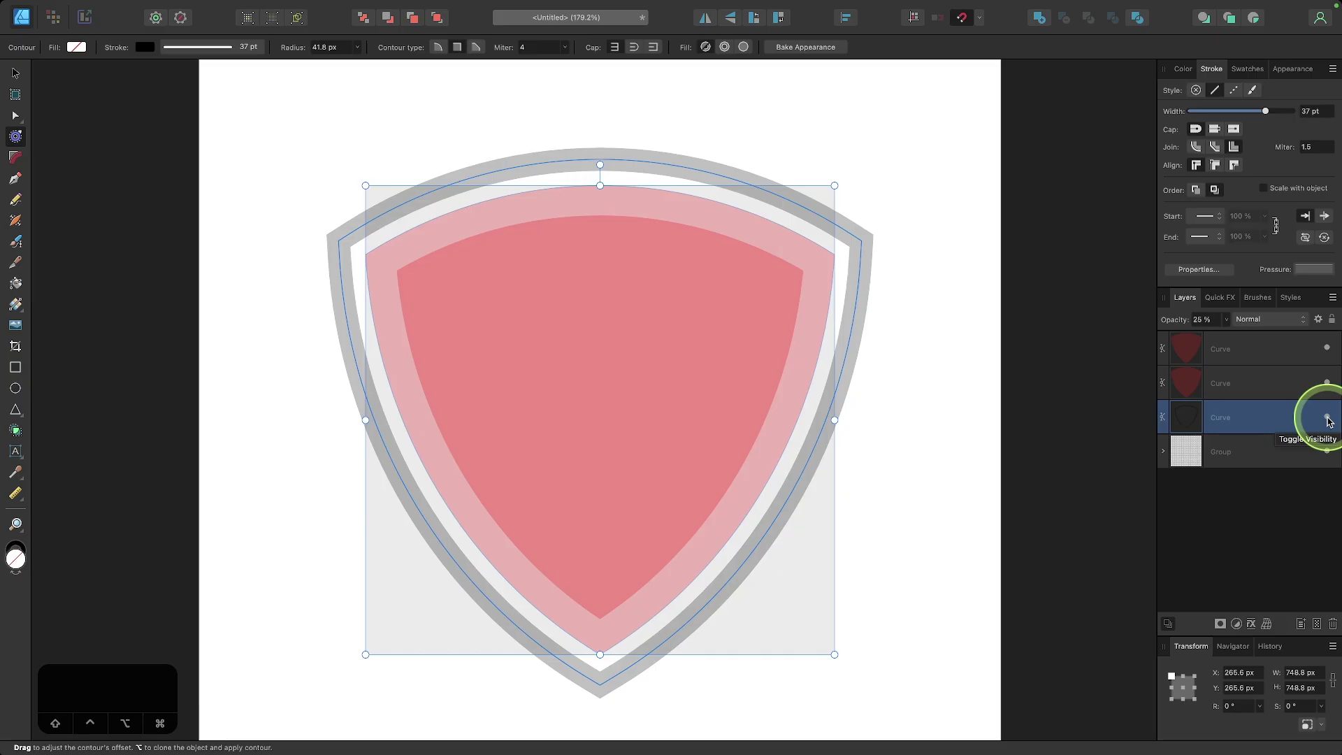
- Hide the outermost outline shield and deselect it
{"action": "left_click", "coordinate": [1327, 418]}
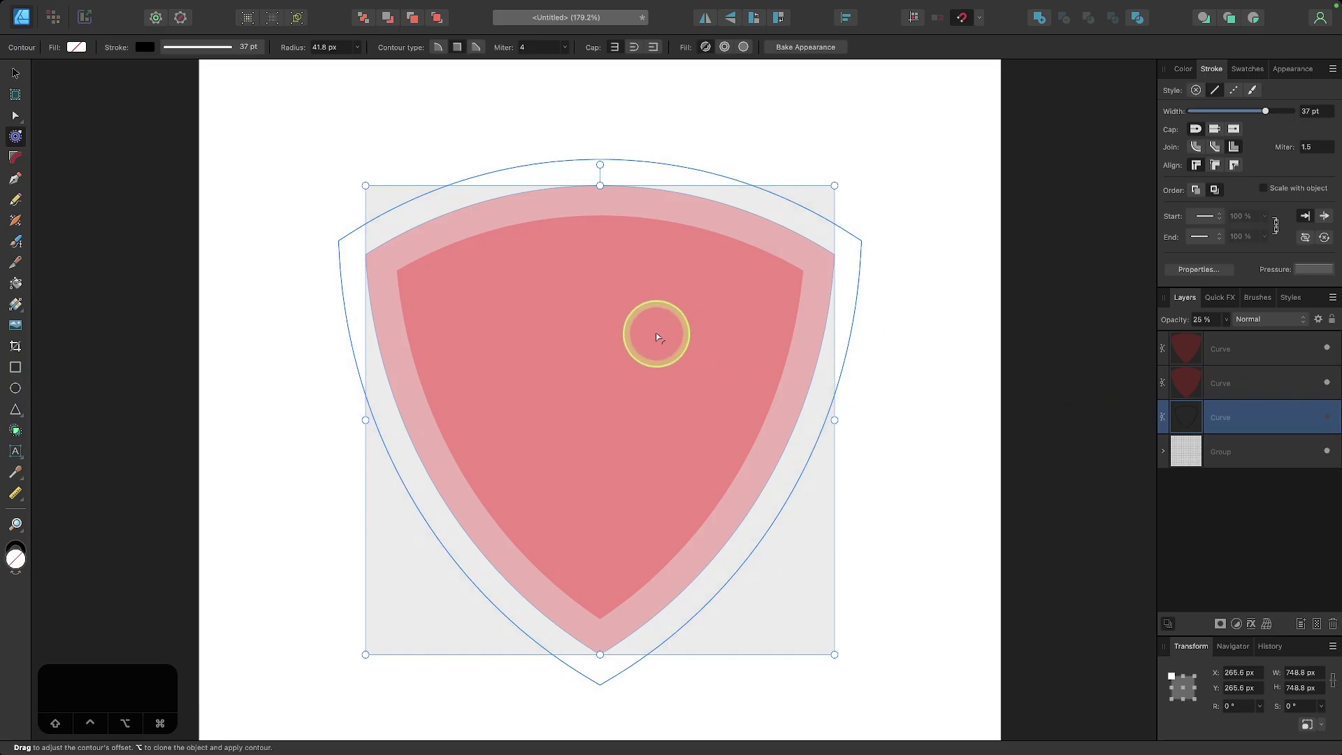
{"action": "scroll", "coordinate": [772, 385], "scroll_direction": "right", "scroll_amount": 1}
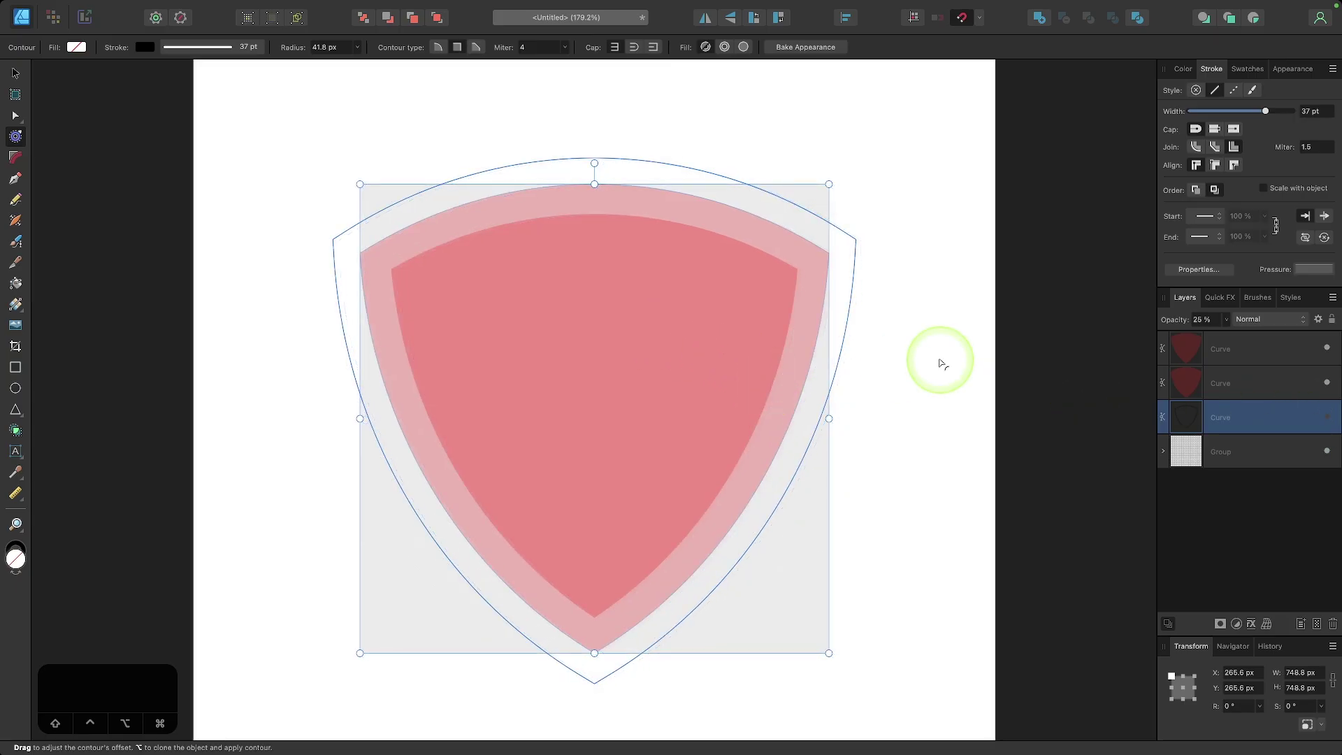
{"action": "left_click", "coordinate": [14, 70]}
{"action": "scroll", "coordinate": [162, 303], "scroll_direction": "left", "scroll_amount": 2}
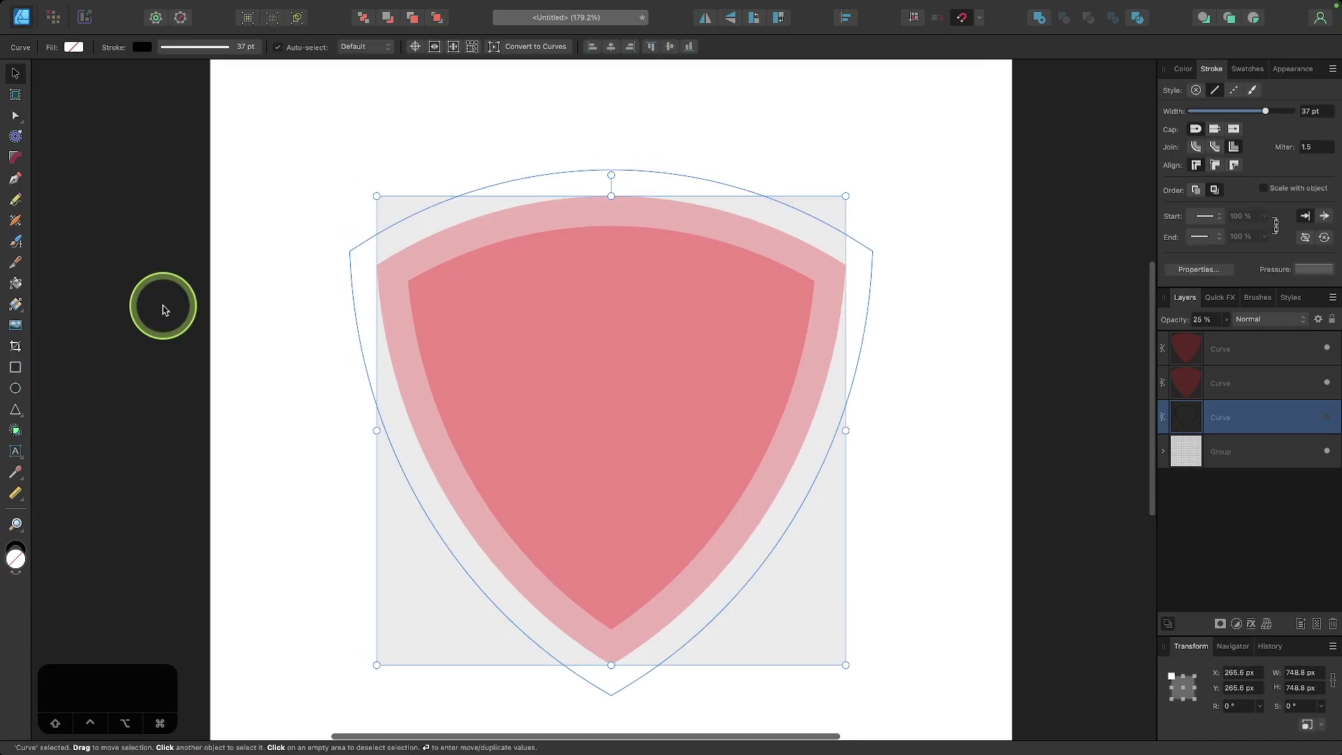
{"action": "key", "text": "Escape"}
- Select the two visible shields together with the triangle grid group and start the Shape Builder tool on them
{"action": "scroll", "coordinate": [235, 337], "scroll_direction": "down", "scroll_amount": 2}
{"action": "scroll", "coordinate": [235, 338], "scroll_direction": "right", "scroll_amount": 2}
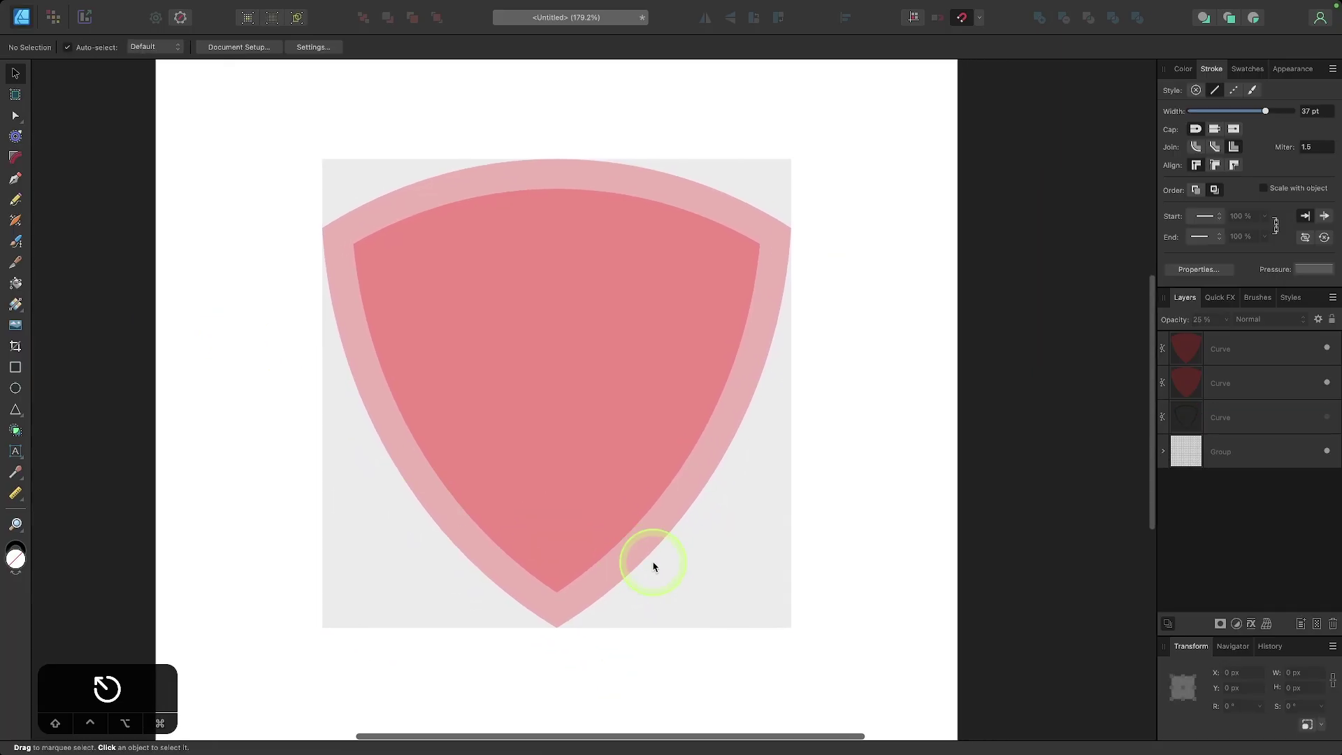
{"action": "left_click_drag", "start_coordinate": [869, 676], "coordinate": [237, 114]}
{"action": "scroll", "coordinate": [694, 334], "scroll_direction": "up", "scroll_amount": 4}
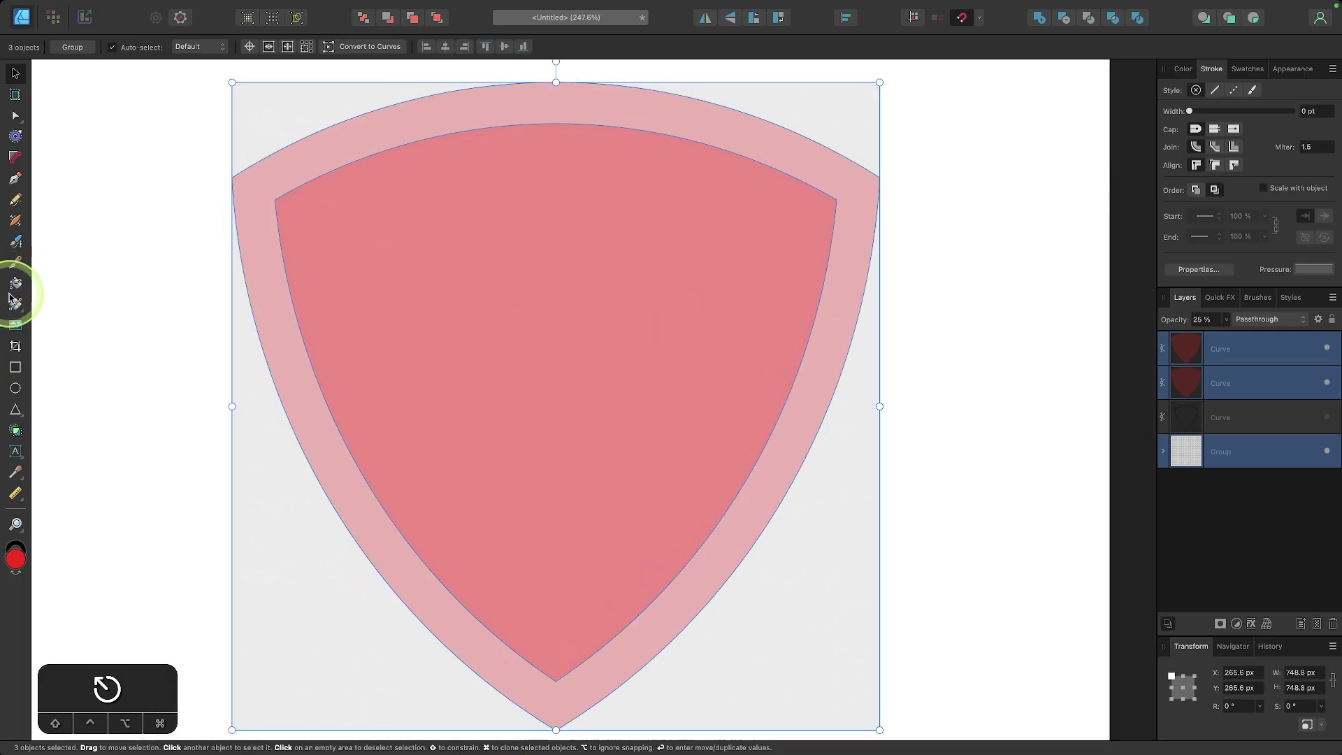
{"action": "left_click", "coordinate": [17, 431]}
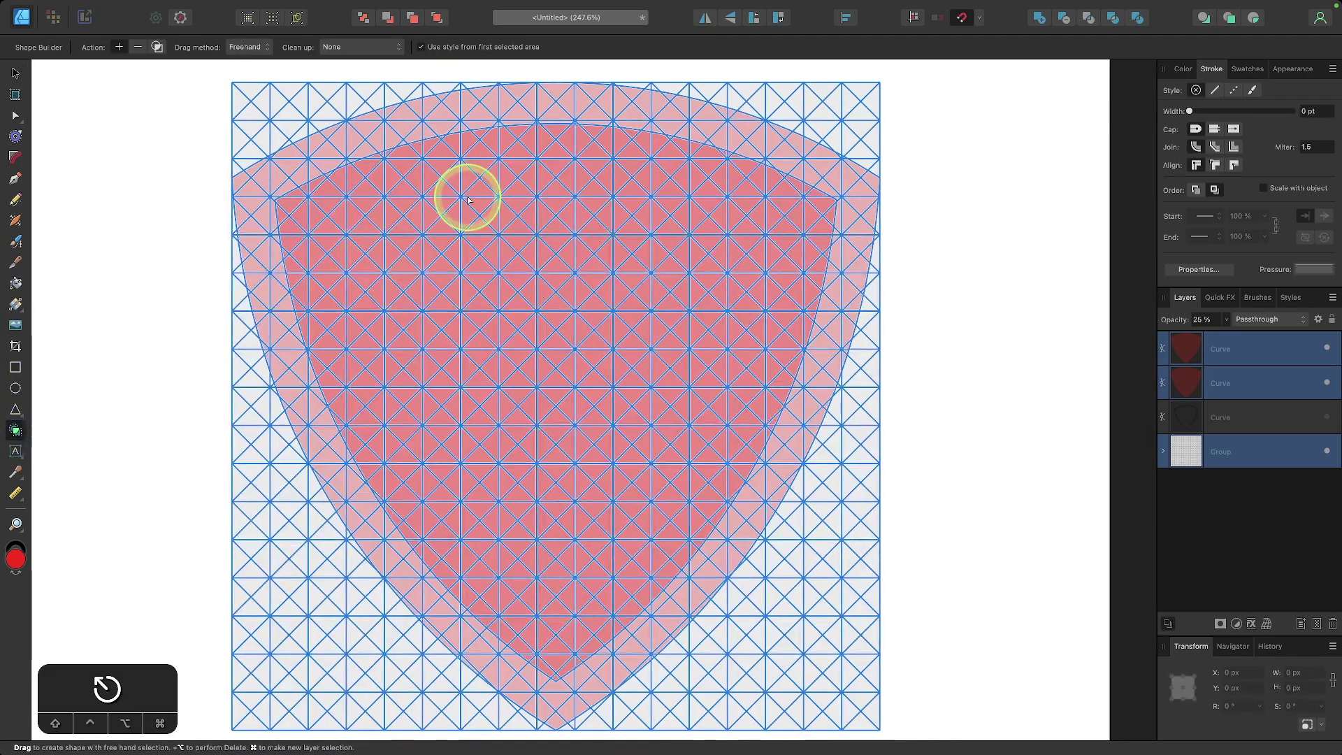
- Merge the cells between the two shield outlines into one border band, from the upper-left edge around the left corner
{"action": "scroll", "coordinate": [468, 201], "scroll_direction": "up", "scroll_amount": 5}
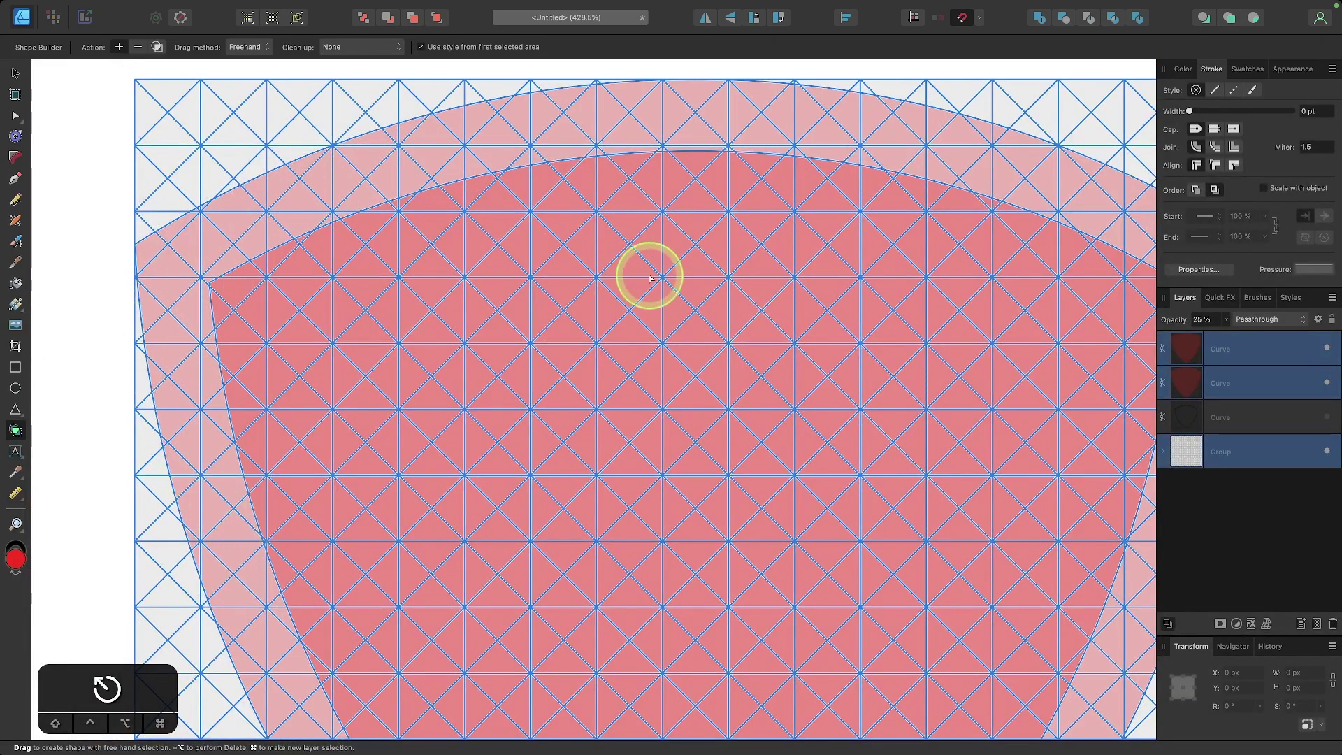
{"action": "scroll", "coordinate": [649, 279], "scroll_direction": "down", "scroll_amount": 3}
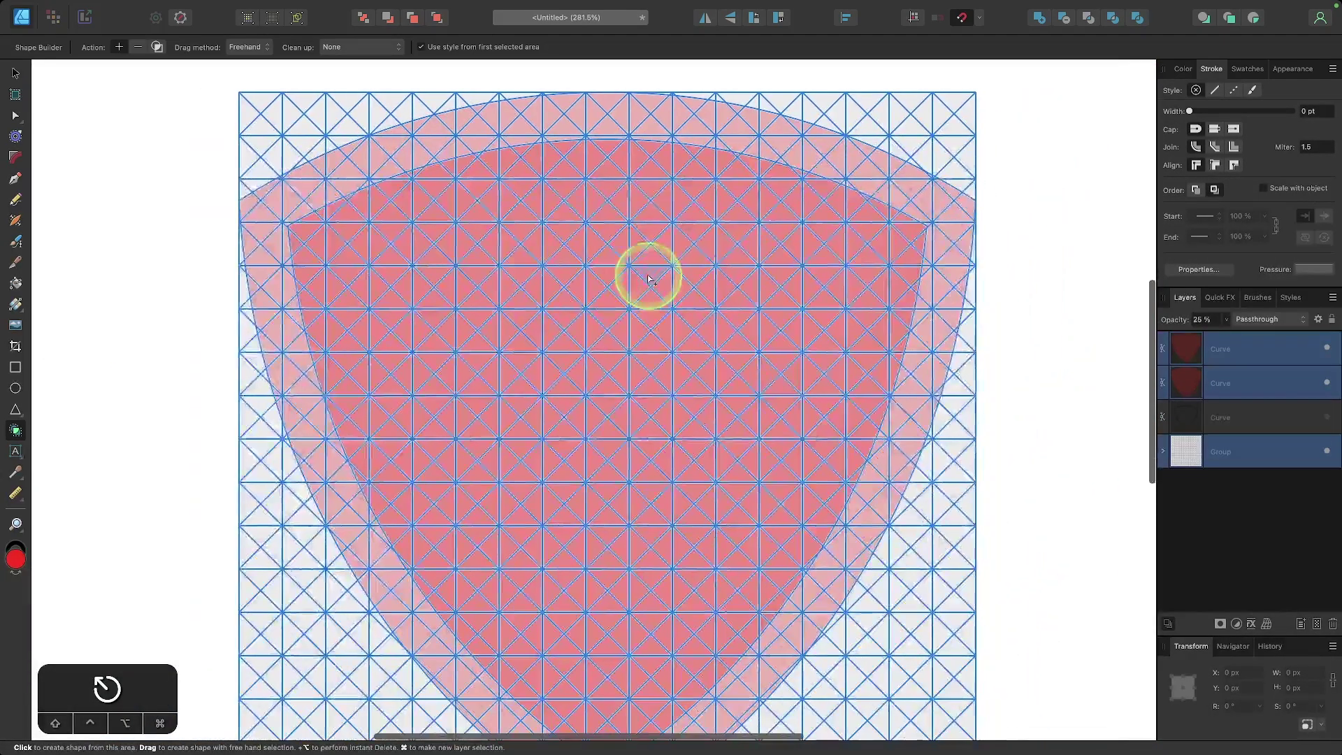
{"action": "scroll", "coordinate": [650, 279], "scroll_direction": "down", "scroll_amount": 1}
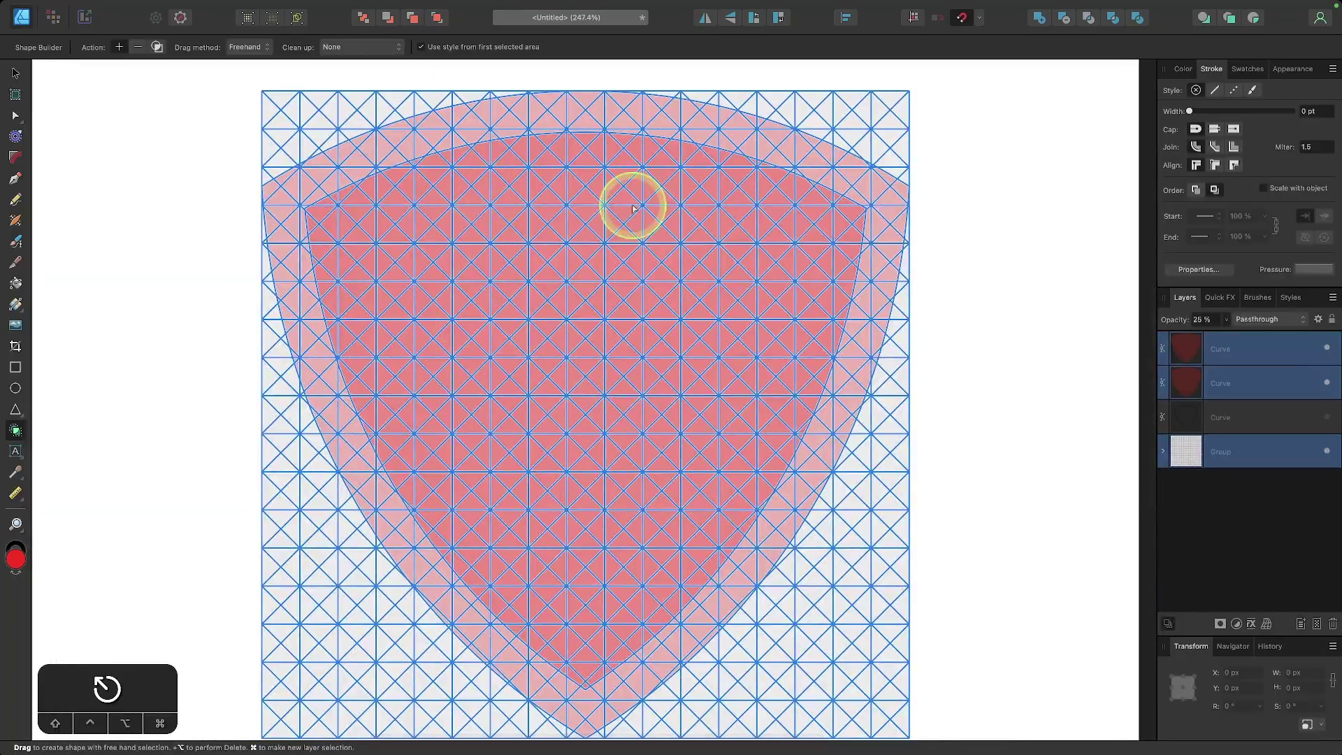
{"action": "scroll", "coordinate": [606, 384], "scroll_direction": "up", "scroll_amount": 2}
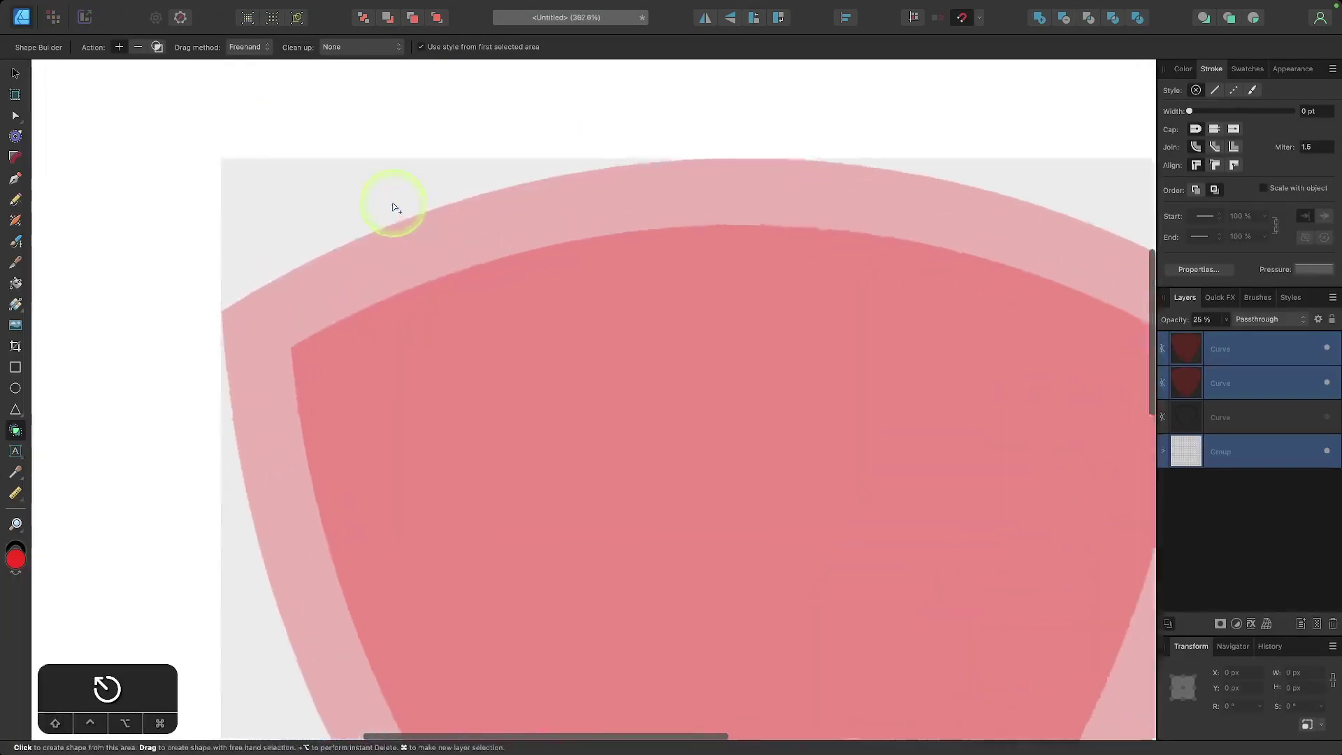
{"action": "scroll", "coordinate": [345, 194], "scroll_direction": "up", "scroll_amount": 1}
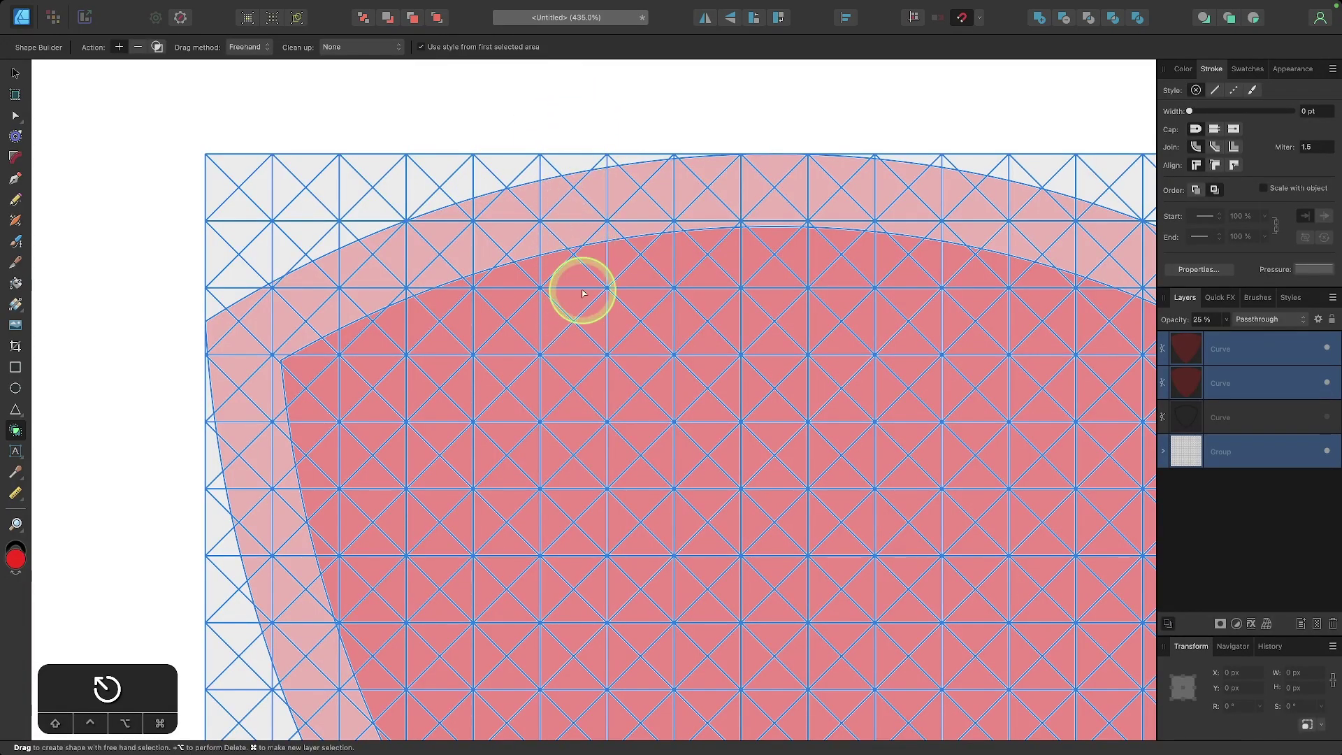
{"action": "scroll", "coordinate": [585, 198], "scroll_direction": "right", "scroll_amount": 4}
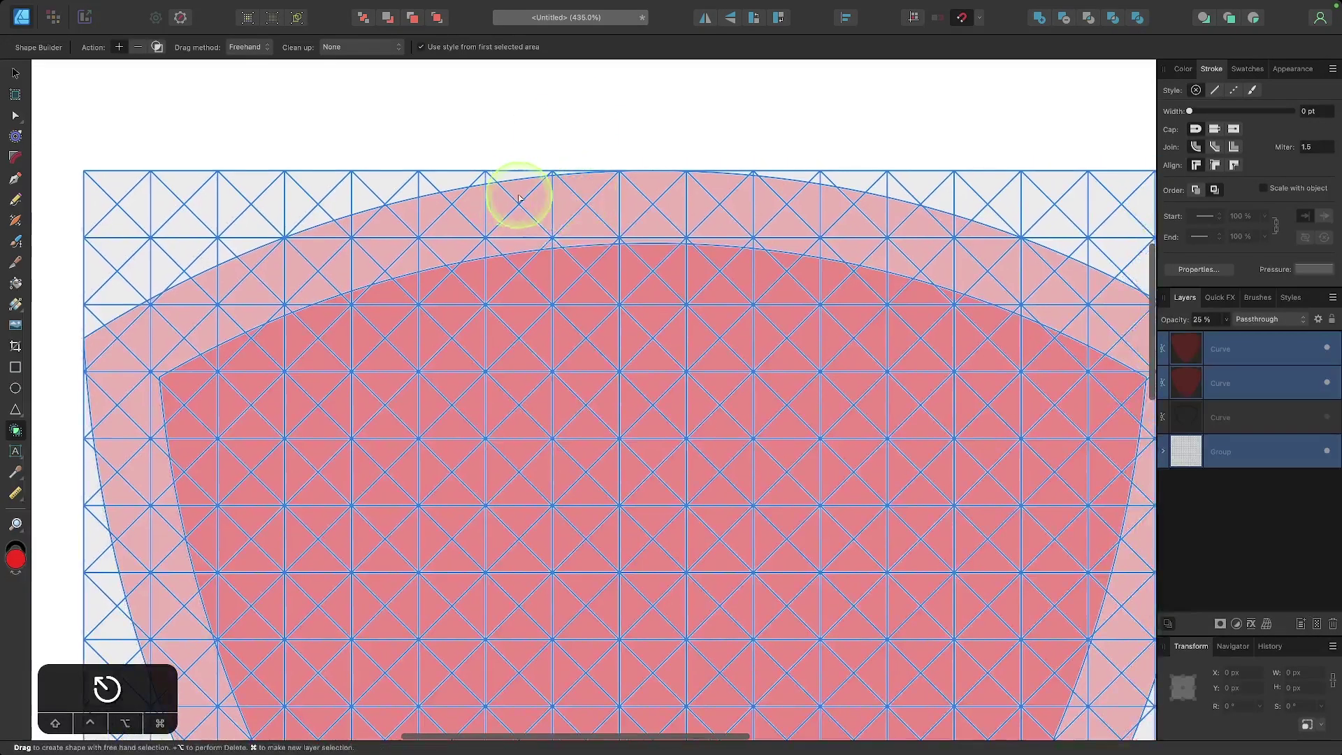
{"action": "scroll", "coordinate": [791, 204], "scroll_direction": "down", "scroll_amount": 5}
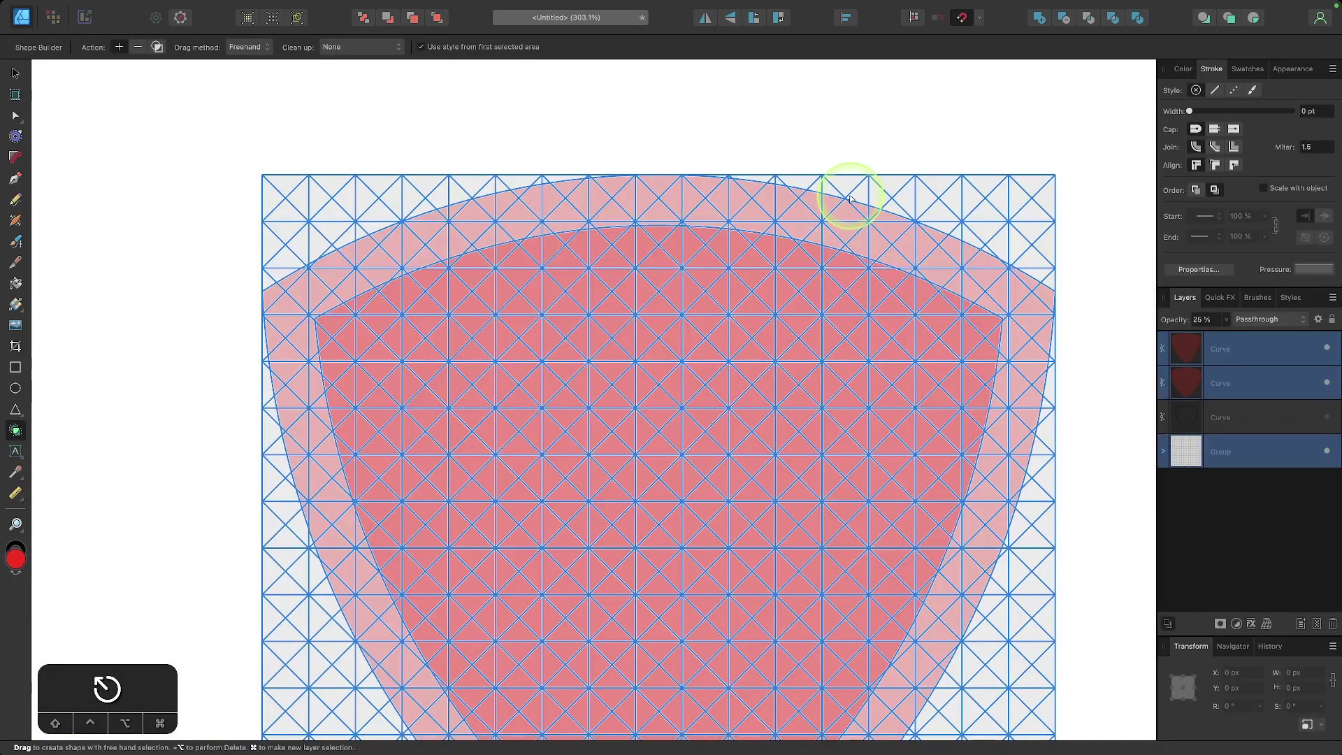
{"action": "scroll", "coordinate": [569, 201], "scroll_direction": "down", "scroll_amount": 1}
{"action": "scroll", "coordinate": [497, 120], "scroll_direction": "up", "scroll_amount": 5}
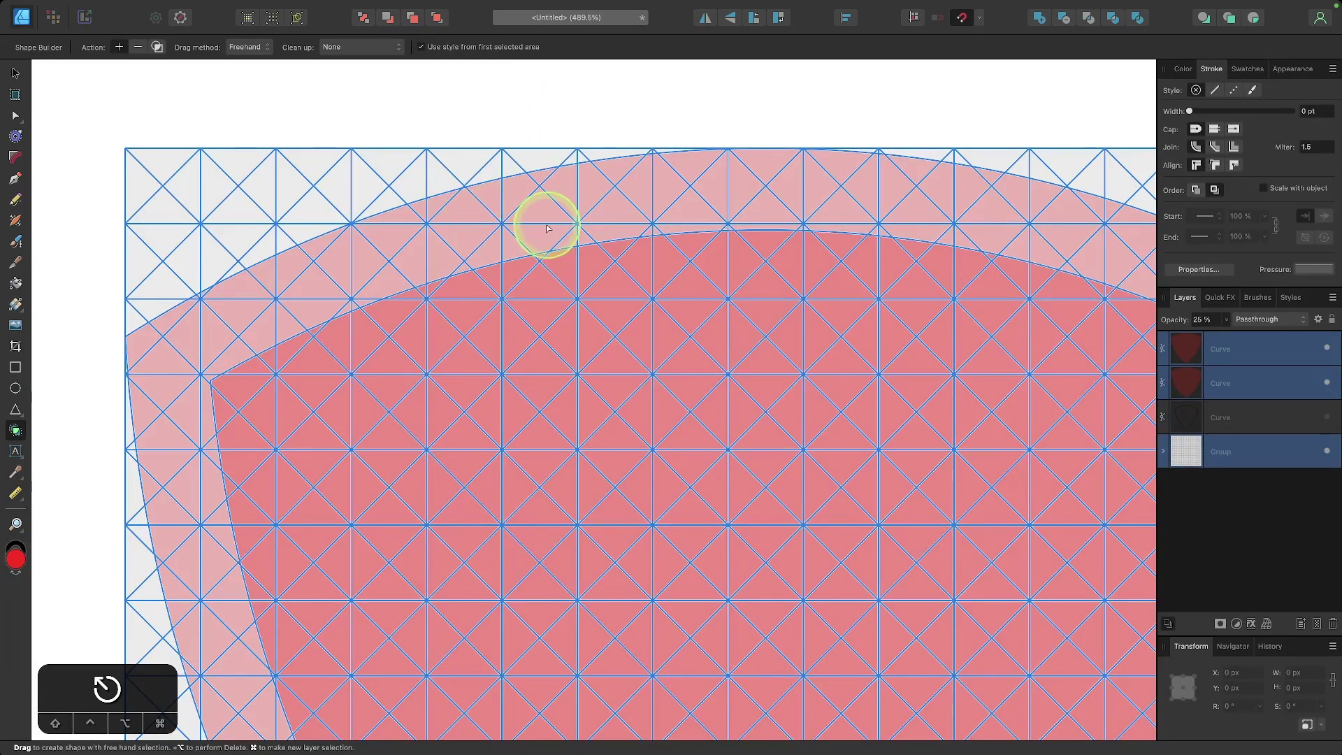
{"action": "scroll", "coordinate": [544, 203], "scroll_direction": "up", "scroll_amount": 2}
{"action": "scroll", "coordinate": [489, 208], "scroll_direction": "up", "scroll_amount": 1}
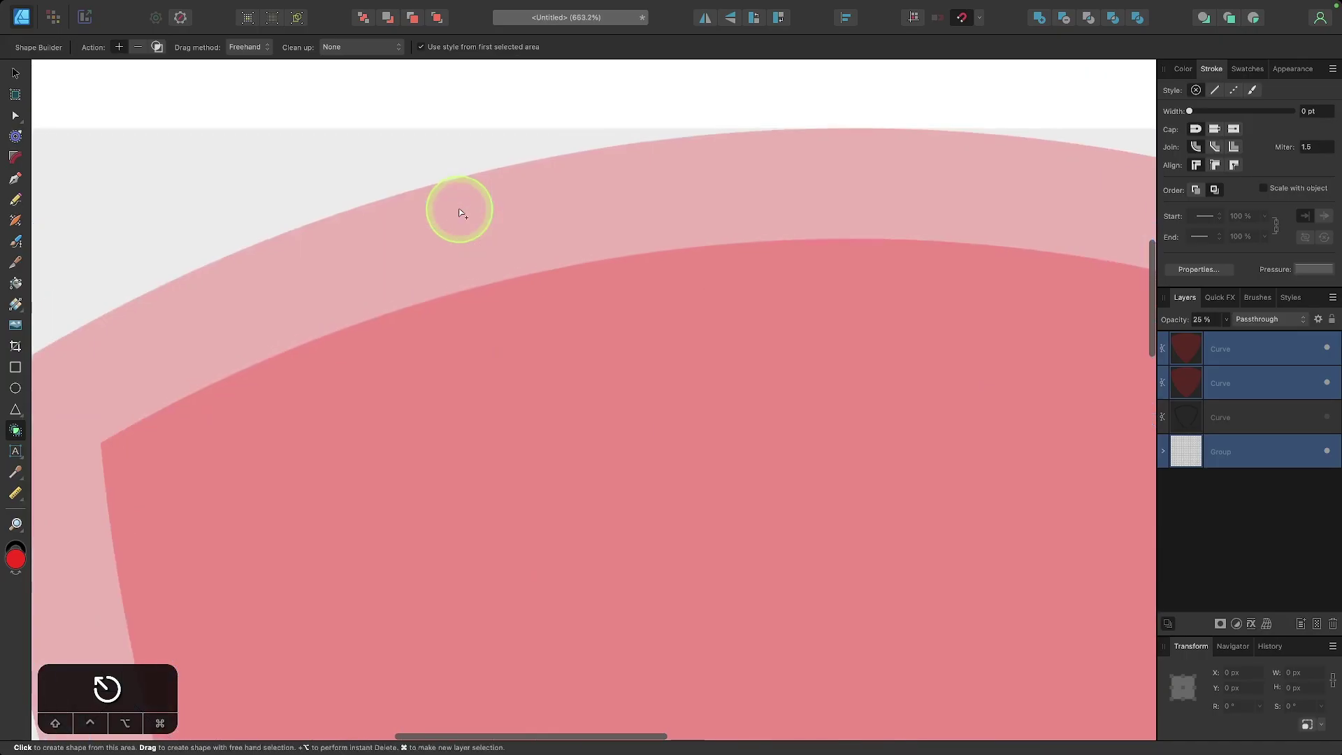
{"action": "mouse_move", "coordinate": [480, 198]}
{"action": "left_mouse_down"}
{"action": "mouse_move", "coordinate": [420, 203]}
{"action": "mouse_move", "coordinate": [411, 264]}
{"action": "mouse_move", "coordinate": [478, 273]}
{"action": "mouse_move", "coordinate": [368, 297]}
{"action": "left_mouse_up"}
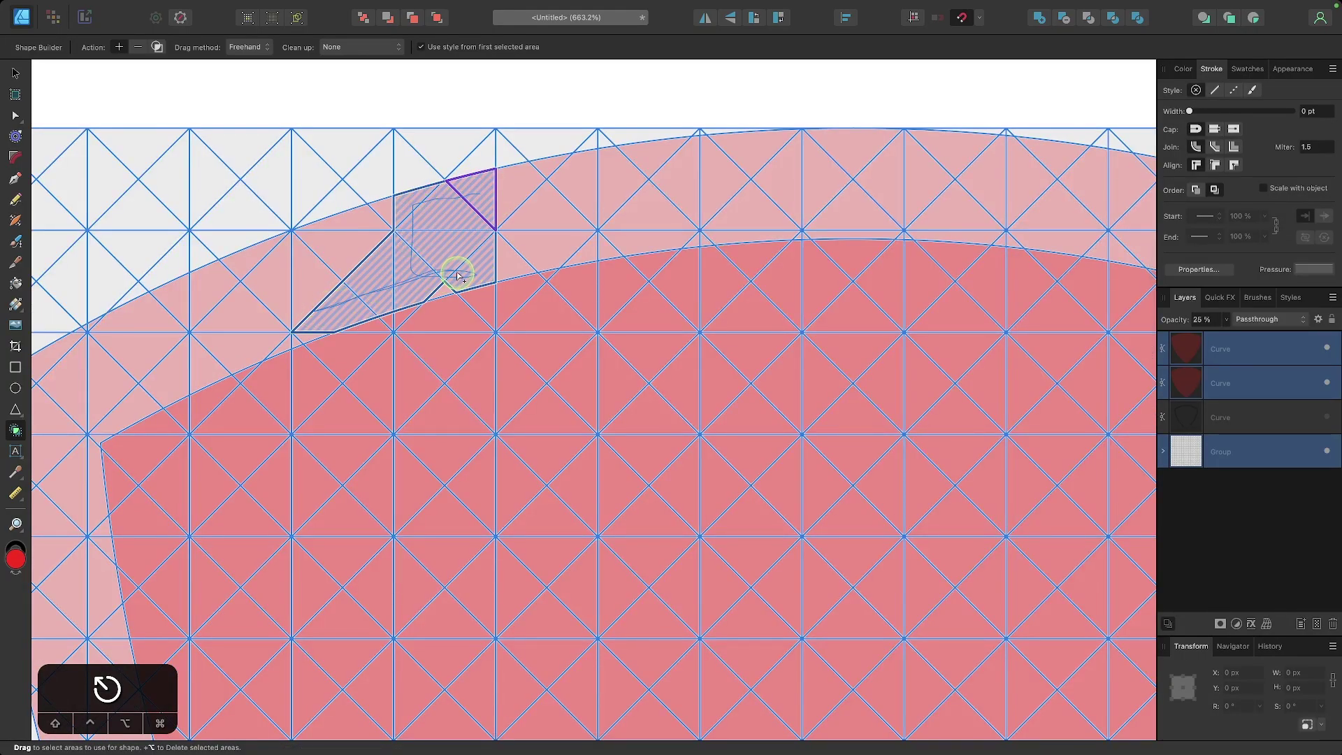
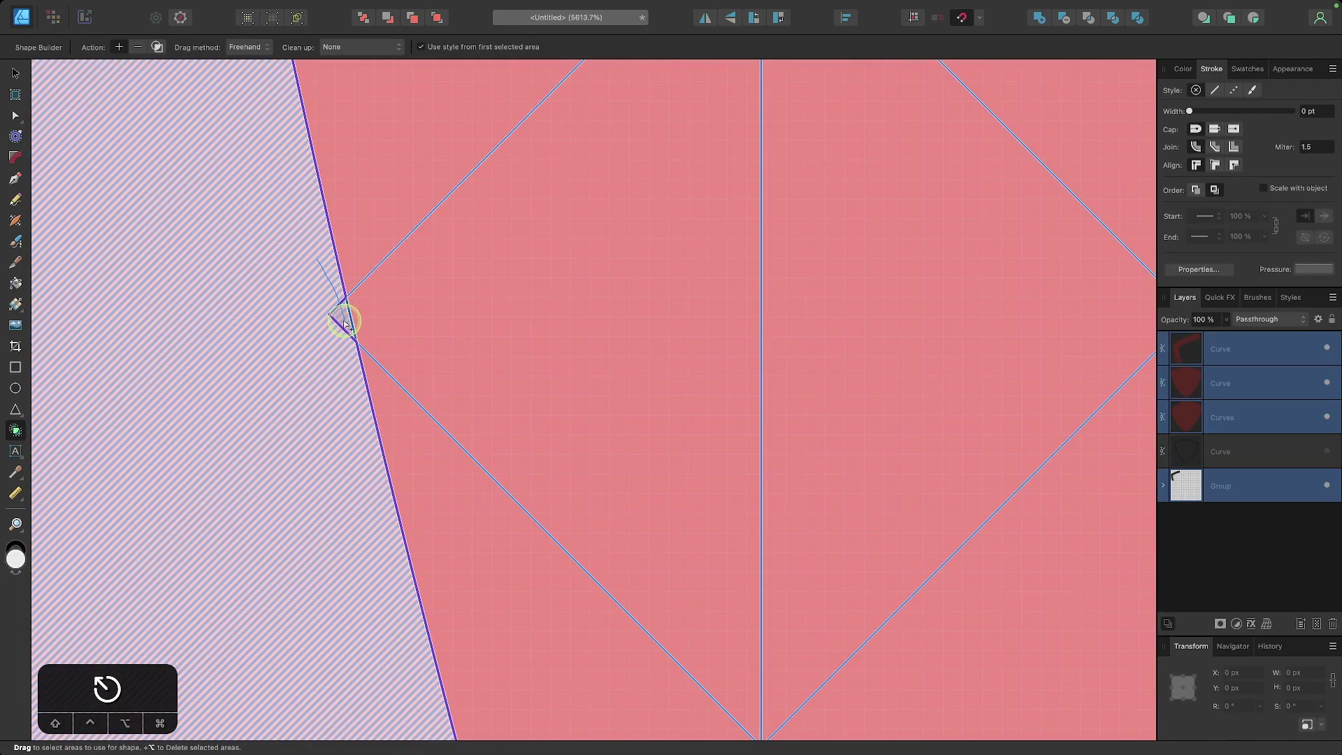
- Continue the merged border band down the shield's left side, adding the cells between the inner and outer outlines
{"action": "scroll", "coordinate": [344, 323], "scroll_direction": "down", "scroll_amount": 8}
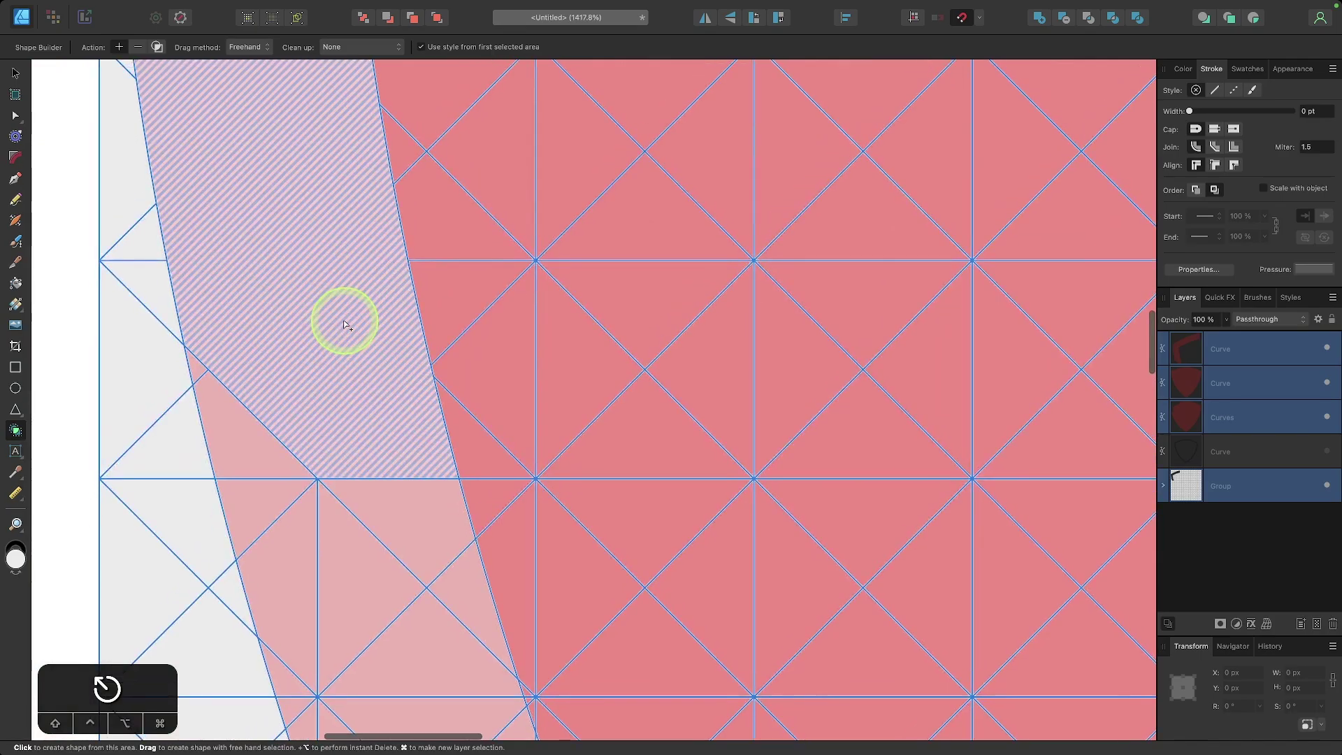
{"action": "scroll", "coordinate": [344, 319], "scroll_direction": "down", "scroll_amount": 3}
{"action": "left_click_drag", "start_coordinate": [258, 215], "coordinate": [241, 263]}
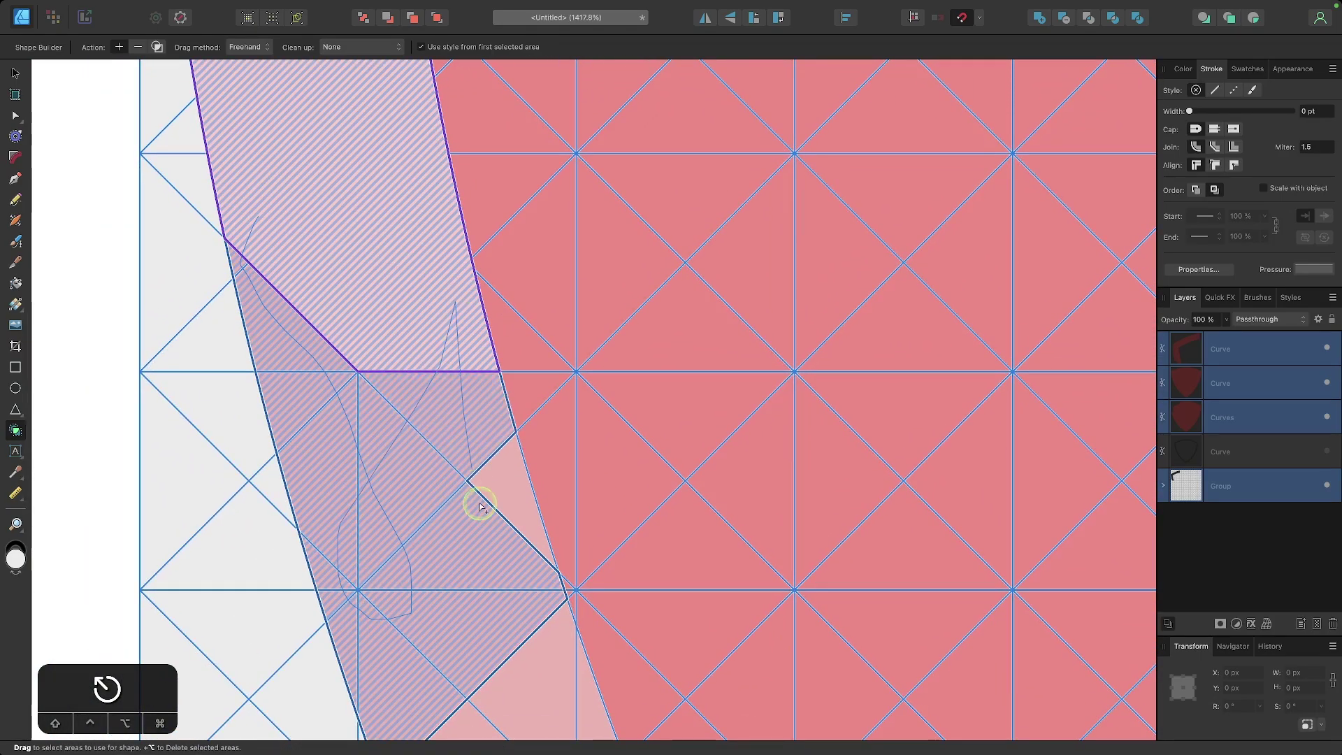
{"action": "mouse_move", "coordinate": [479, 506]}
{"action": "left_mouse_down"}
{"action": "mouse_move", "coordinate": [502, 559]}
{"action": "mouse_move", "coordinate": [380, 629]}
{"action": "left_mouse_up"}
{"action": "scroll", "coordinate": [380, 629], "scroll_direction": "up", "scroll_amount": 4}
{"action": "scroll", "coordinate": [333, 324], "scroll_direction": "up", "scroll_amount": 3}
{"action": "scroll", "coordinate": [524, 440], "scroll_direction": "down", "scroll_amount": 3}
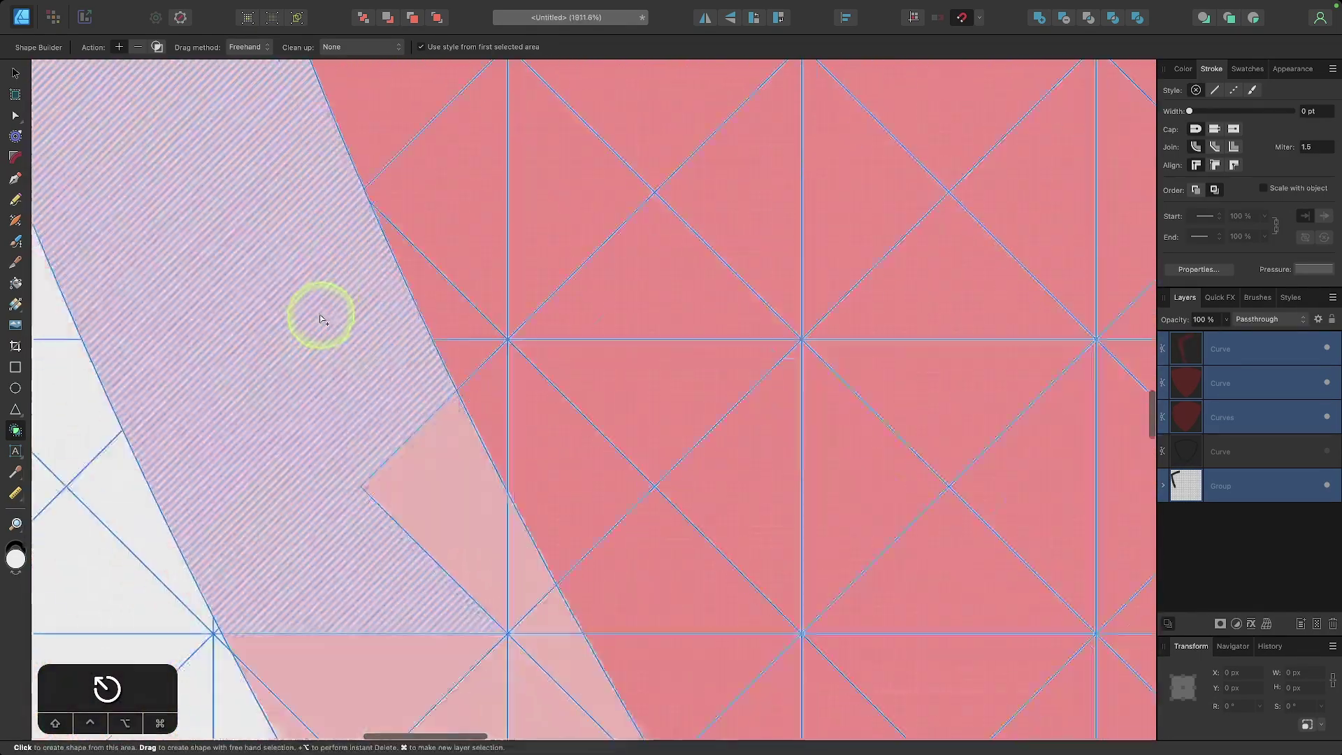
{"action": "scroll", "coordinate": [501, 662], "scroll_direction": "down", "scroll_amount": 3}
{"action": "scroll", "coordinate": [425, 458], "scroll_direction": "up", "scroll_amount": 3}
{"action": "scroll", "coordinate": [443, 548], "scroll_direction": "down", "scroll_amount": 10}
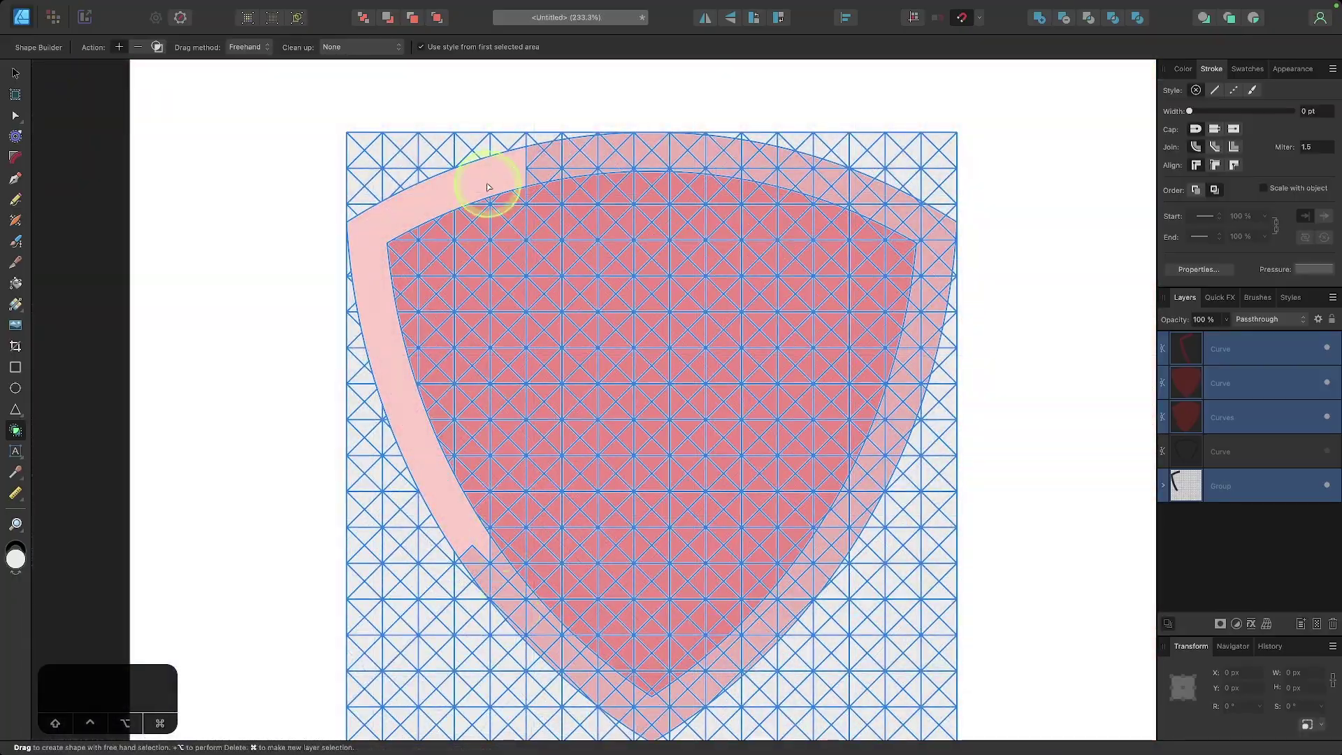
- Extend the lower end of the left border band by merging the next cells toward the shield's bottom point
{"action": "scroll", "coordinate": [492, 168], "scroll_direction": "up", "scroll_amount": 4}
{"action": "scroll", "coordinate": [427, 192], "scroll_direction": "down", "scroll_amount": 2}
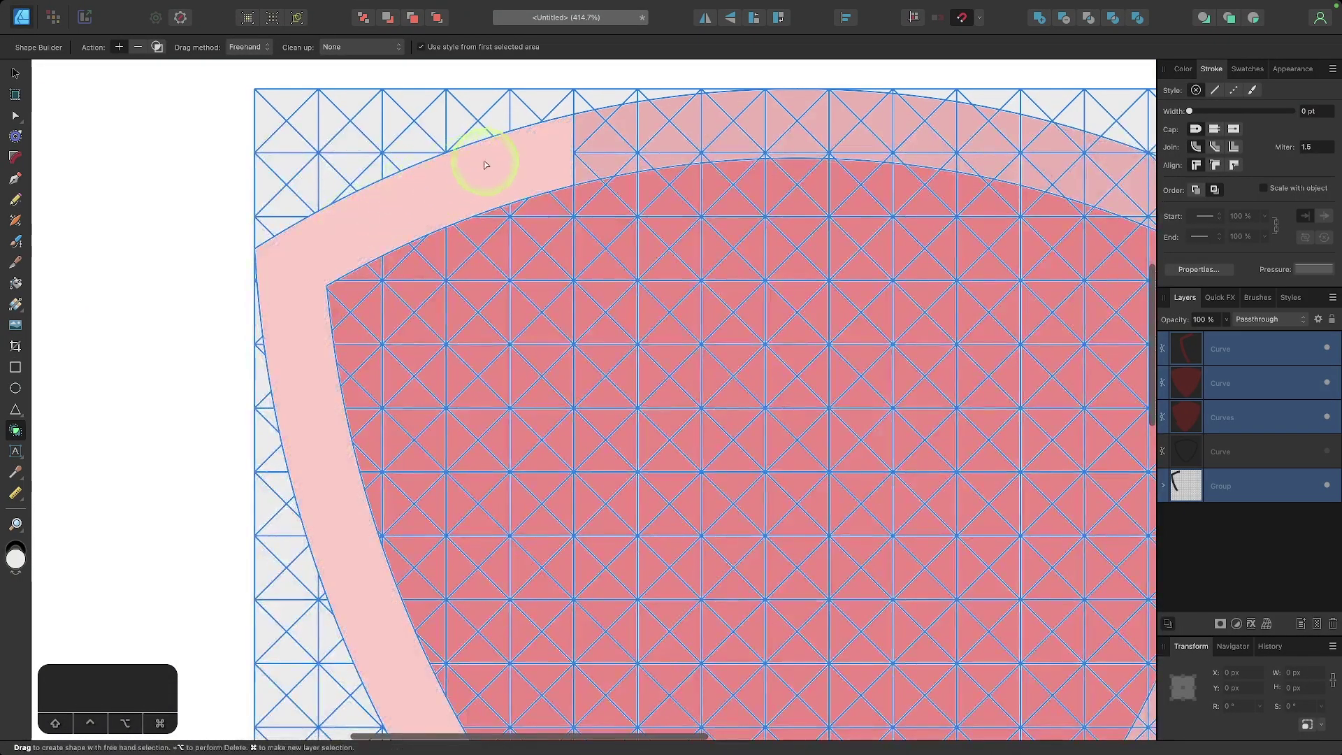
{"action": "scroll", "coordinate": [539, 288], "scroll_direction": "up", "scroll_amount": 3}
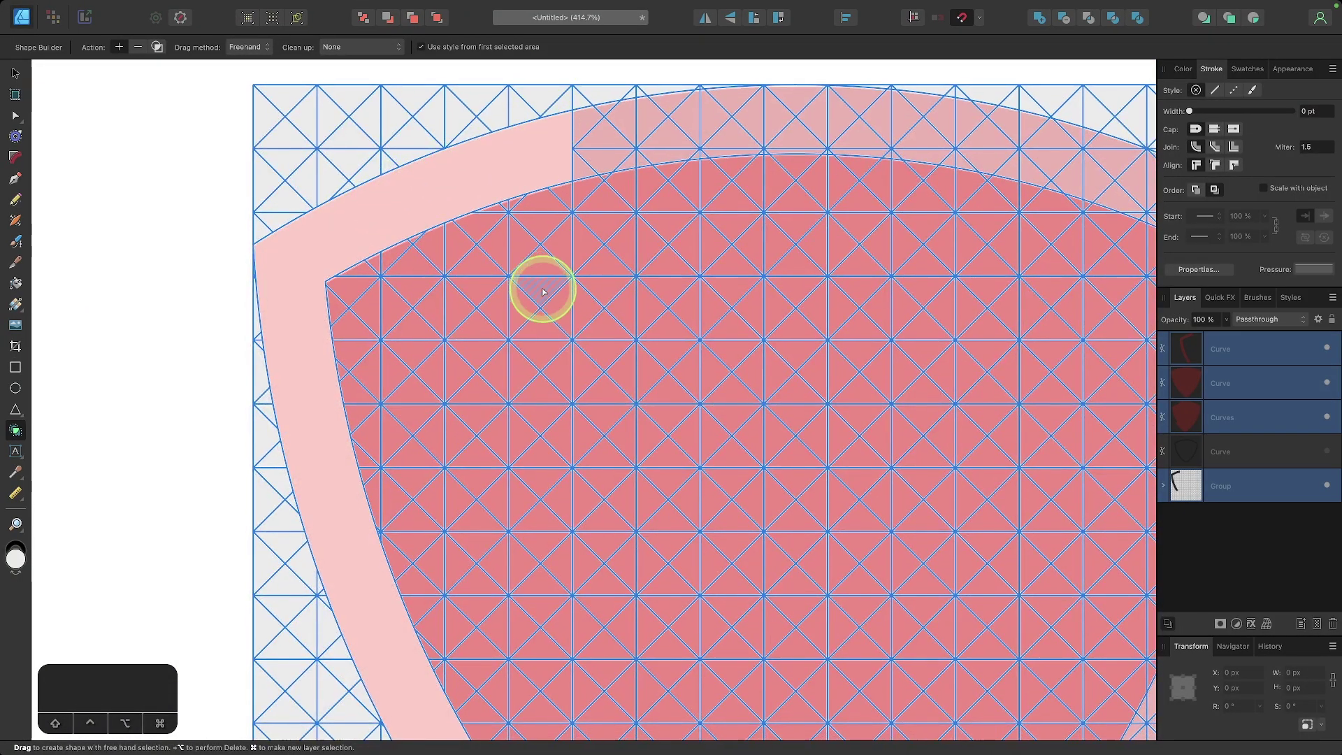
{"action": "scroll", "coordinate": [539, 291], "scroll_direction": "down", "scroll_amount": 3}
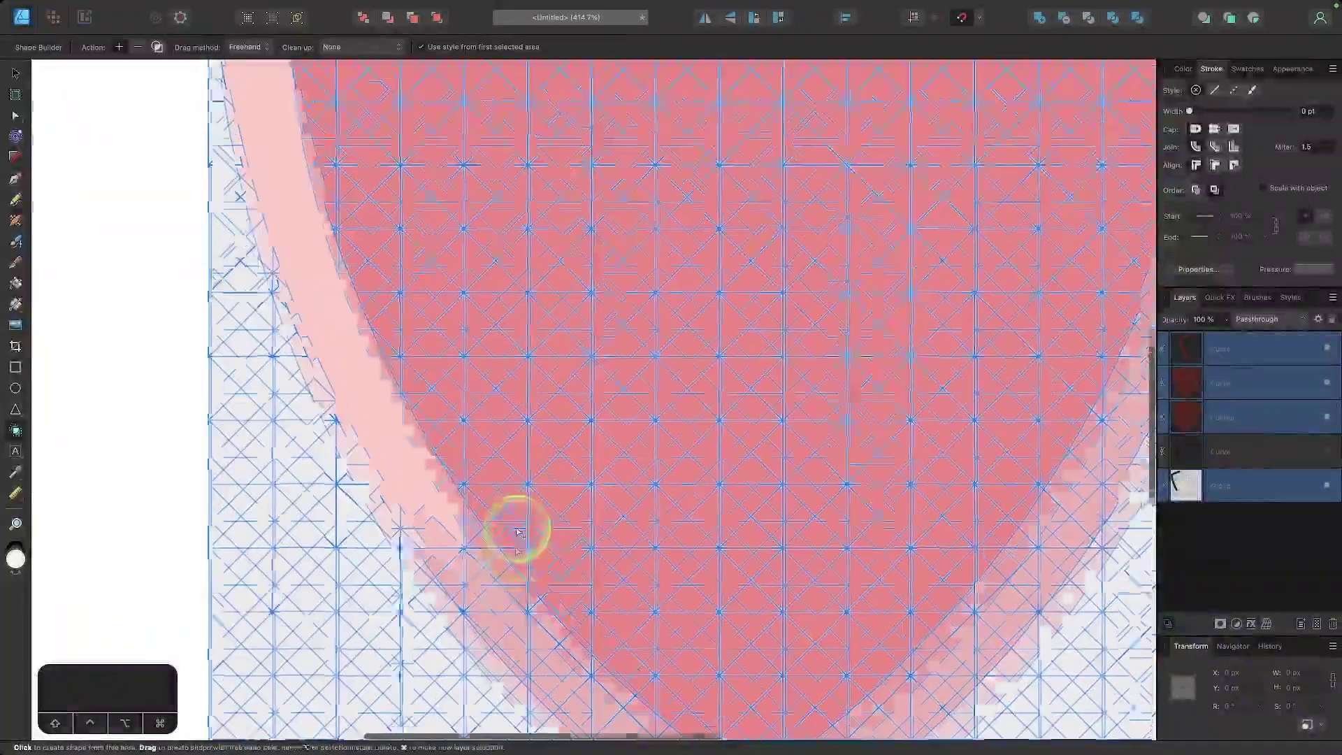
{"action": "scroll", "coordinate": [516, 530], "scroll_direction": "down", "scroll_amount": 3}
{"action": "scroll", "coordinate": [516, 530], "scroll_direction": "up", "scroll_amount": 3}
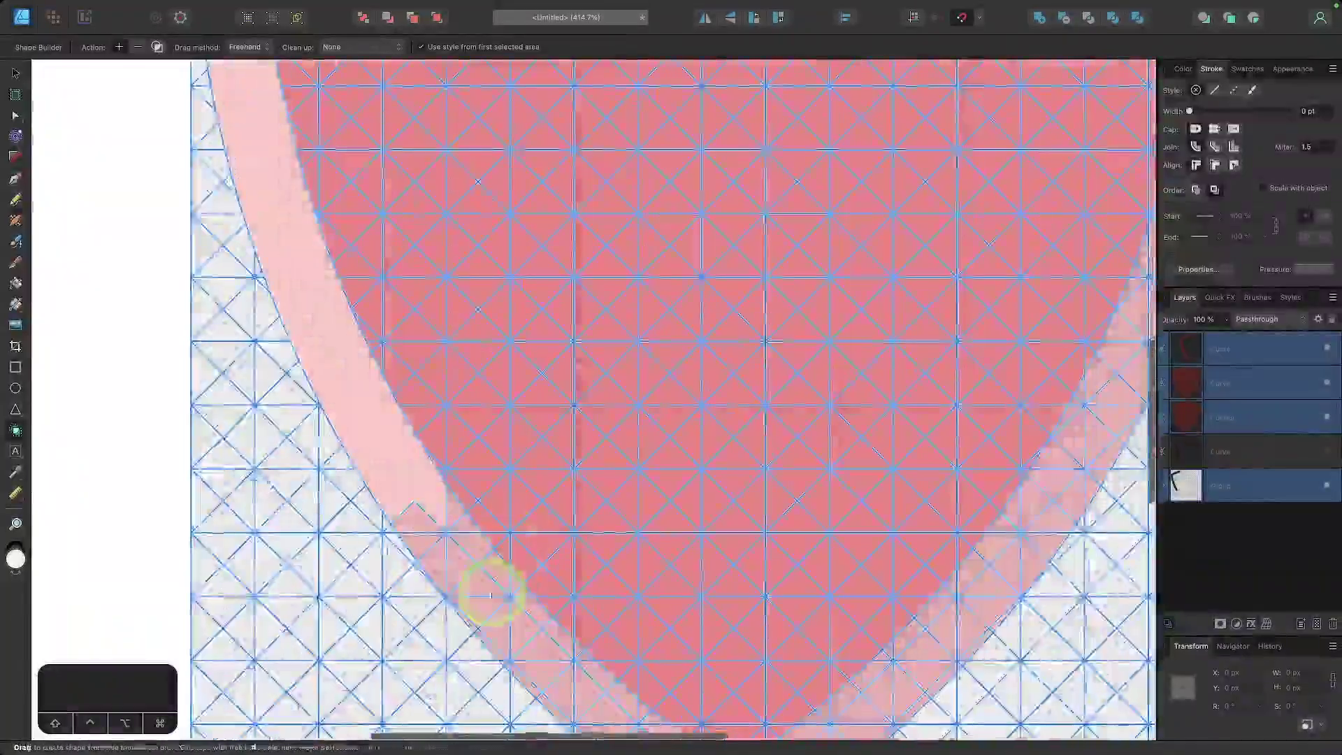
{"action": "scroll", "coordinate": [494, 590], "scroll_direction": "up", "scroll_amount": 3}
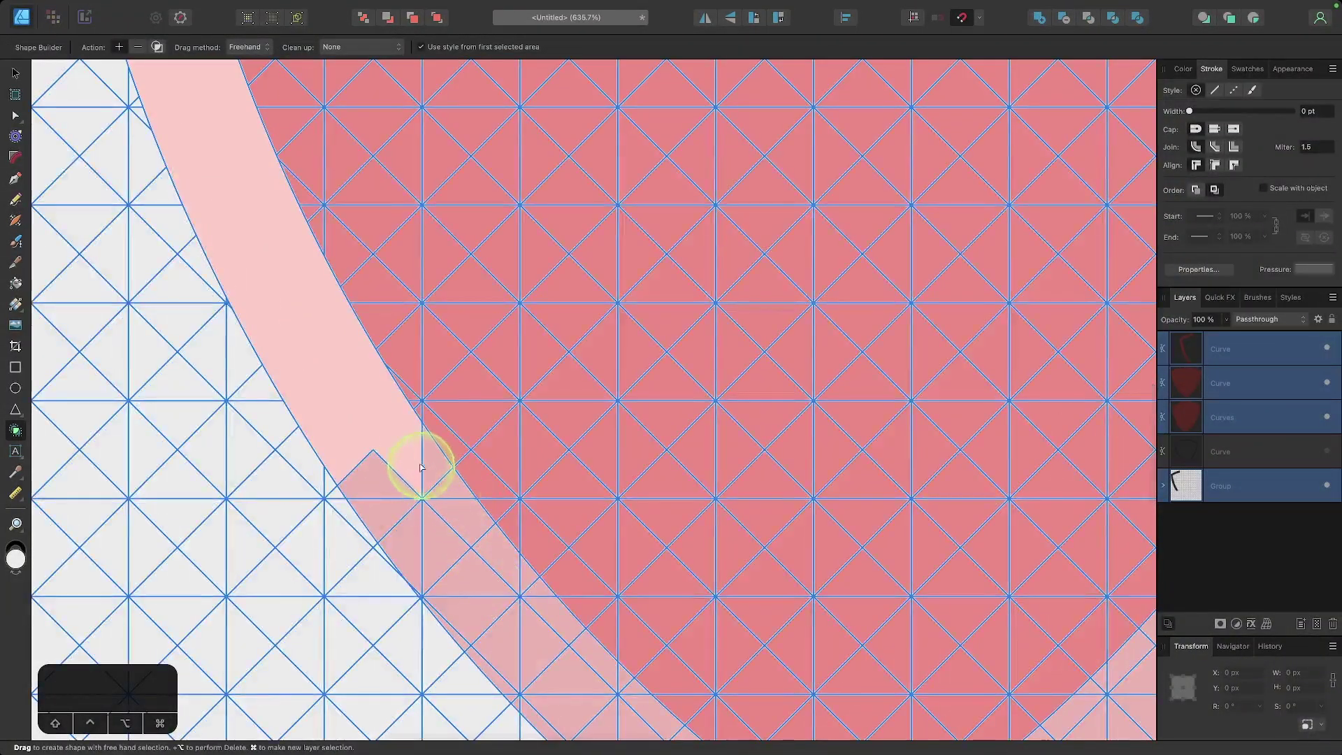
{"action": "left_click", "coordinate": [420, 468]}
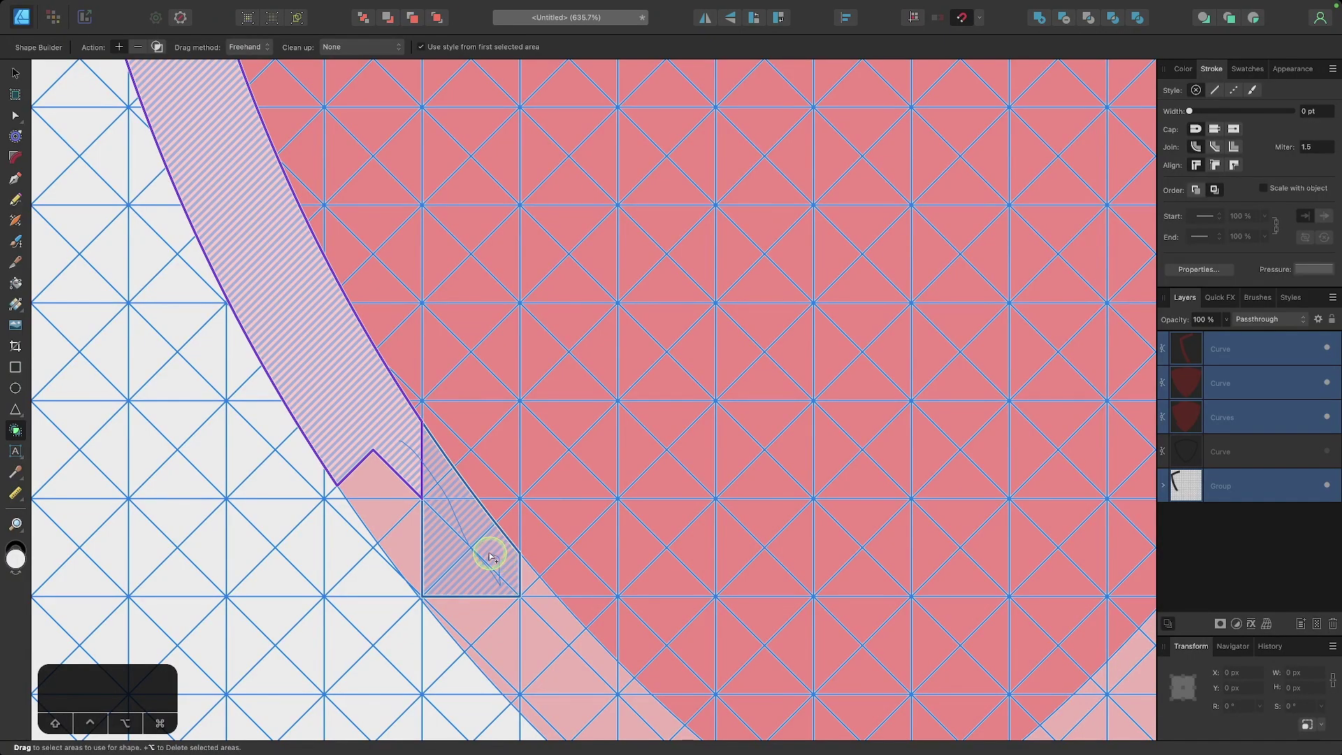
- Merge the leftover notches and slivers along the band's outer edge and end the band on a vertical grid line
{"action": "scroll", "coordinate": [462, 625], "scroll_direction": "up", "scroll_amount": 4}
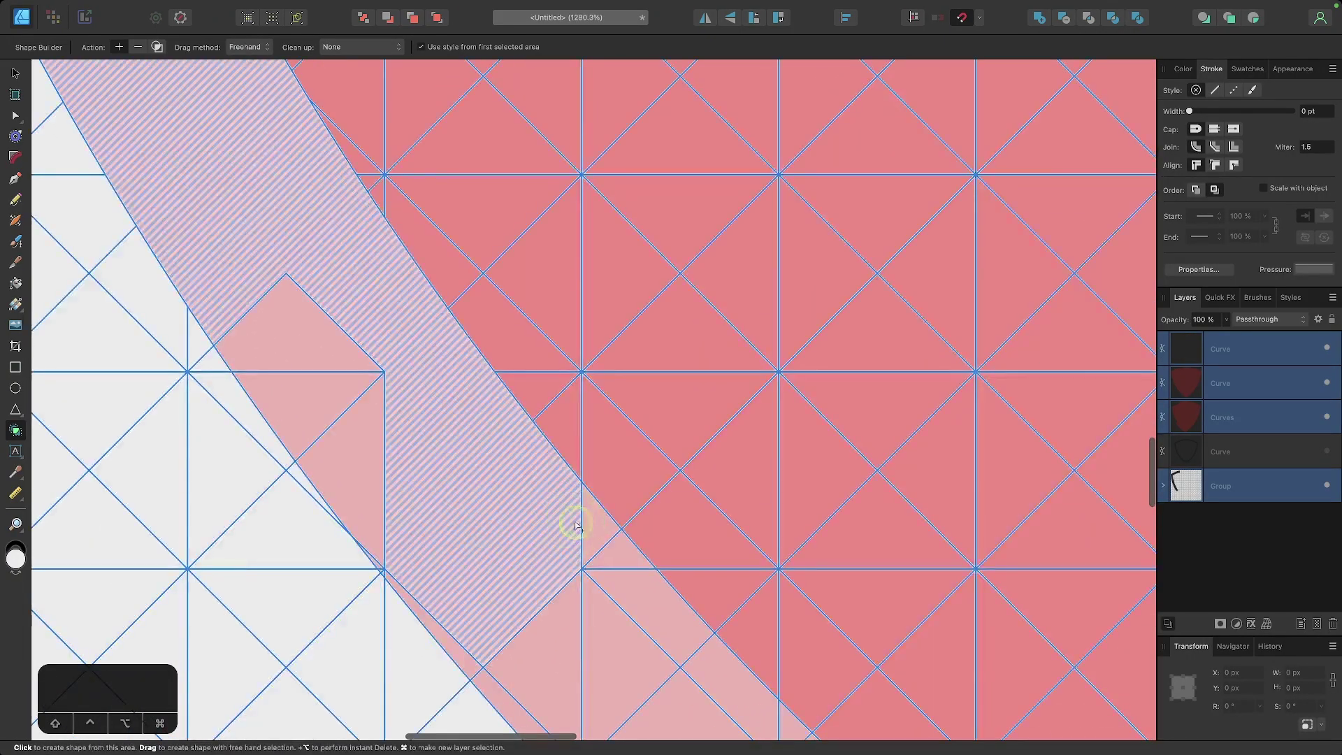
{"action": "scroll", "coordinate": [501, 548], "scroll_direction": "up", "scroll_amount": 3}
{"action": "scroll", "coordinate": [575, 438], "scroll_direction": "down", "scroll_amount": 8}
{"action": "scroll", "coordinate": [408, 450], "scroll_direction": "up", "scroll_amount": 8}
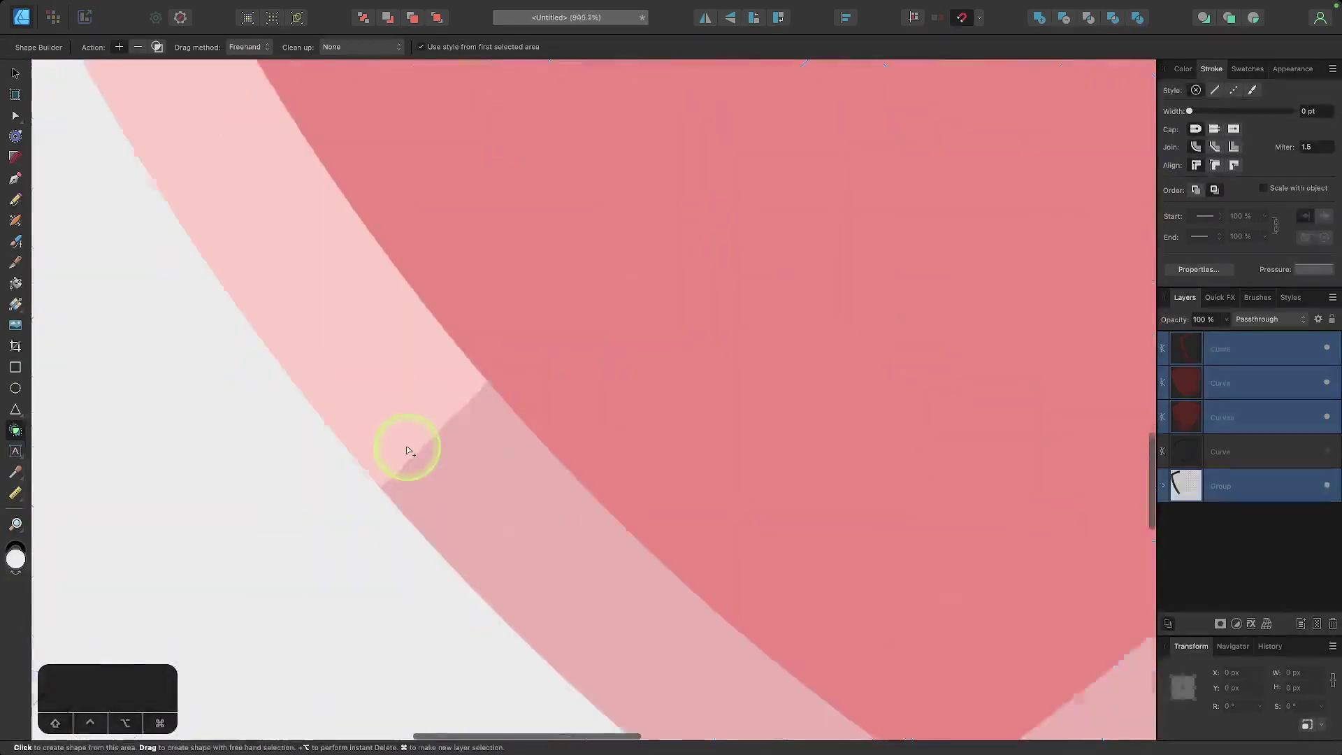
{"action": "scroll", "coordinate": [656, 665], "scroll_direction": "up", "scroll_amount": 2}
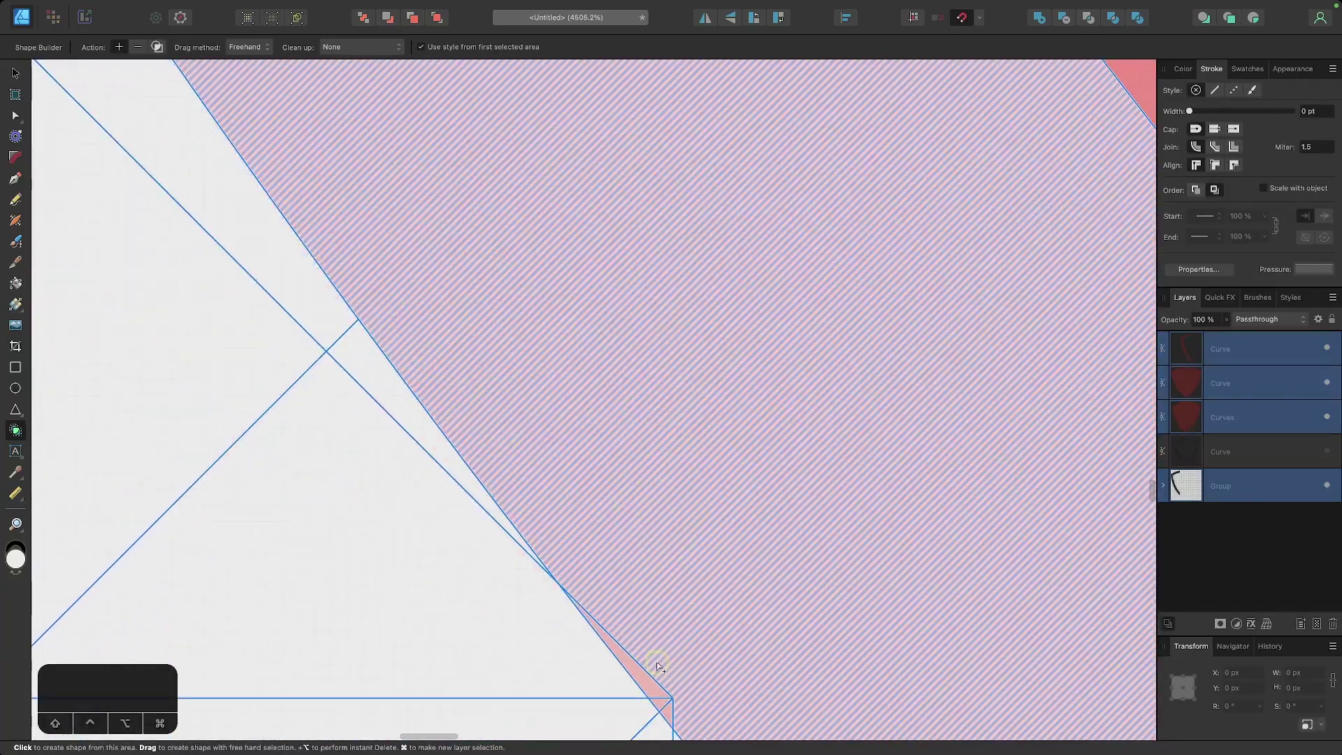
{"action": "scroll", "coordinate": [808, 533], "scroll_direction": "down", "scroll_amount": 4}
{"action": "scroll", "coordinate": [808, 533], "scroll_direction": "down", "scroll_amount": 5}
{"action": "scroll", "coordinate": [614, 644], "scroll_direction": "up", "scroll_amount": 3}
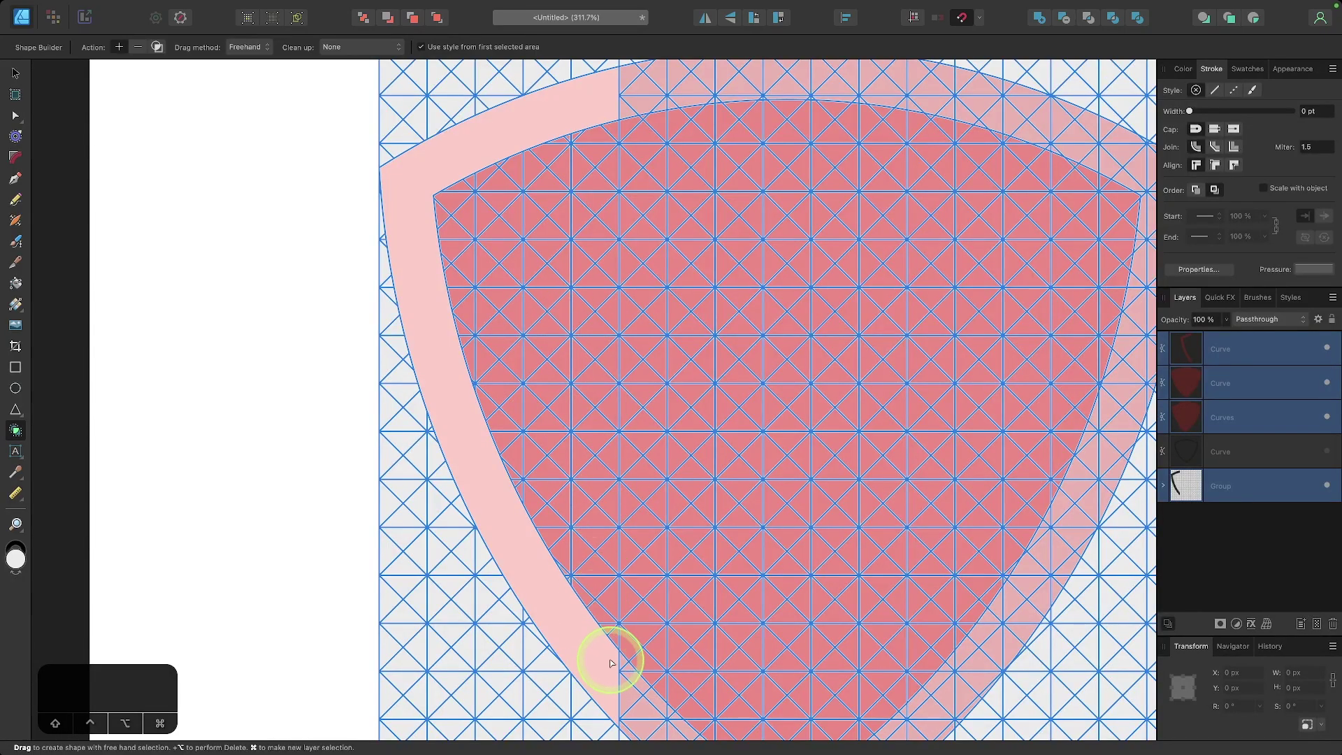
- Complete the left letter G by merging grid cells into a vertical stem, a short crossbar and an upper serif
{"action": "left_click_drag", "start_coordinate": [611, 663], "coordinate": [613, 553]}
{"action": "scroll", "coordinate": [608, 390], "scroll_direction": "up", "scroll_amount": 5}
{"action": "mouse_move", "coordinate": [588, 309]}
{"action": "left_mouse_down"}
{"action": "mouse_move", "coordinate": [609, 385]}
{"action": "mouse_move", "coordinate": [602, 284]}
{"action": "mouse_move", "coordinate": [562, 335]}
{"action": "mouse_move", "coordinate": [634, 222]}
{"action": "mouse_move", "coordinate": [560, 226]}
{"action": "mouse_move", "coordinate": [532, 259]}
{"action": "mouse_move", "coordinate": [714, 302]}
{"action": "left_mouse_up"}
{"action": "scroll", "coordinate": [558, 225], "scroll_direction": "down", "scroll_amount": 5}
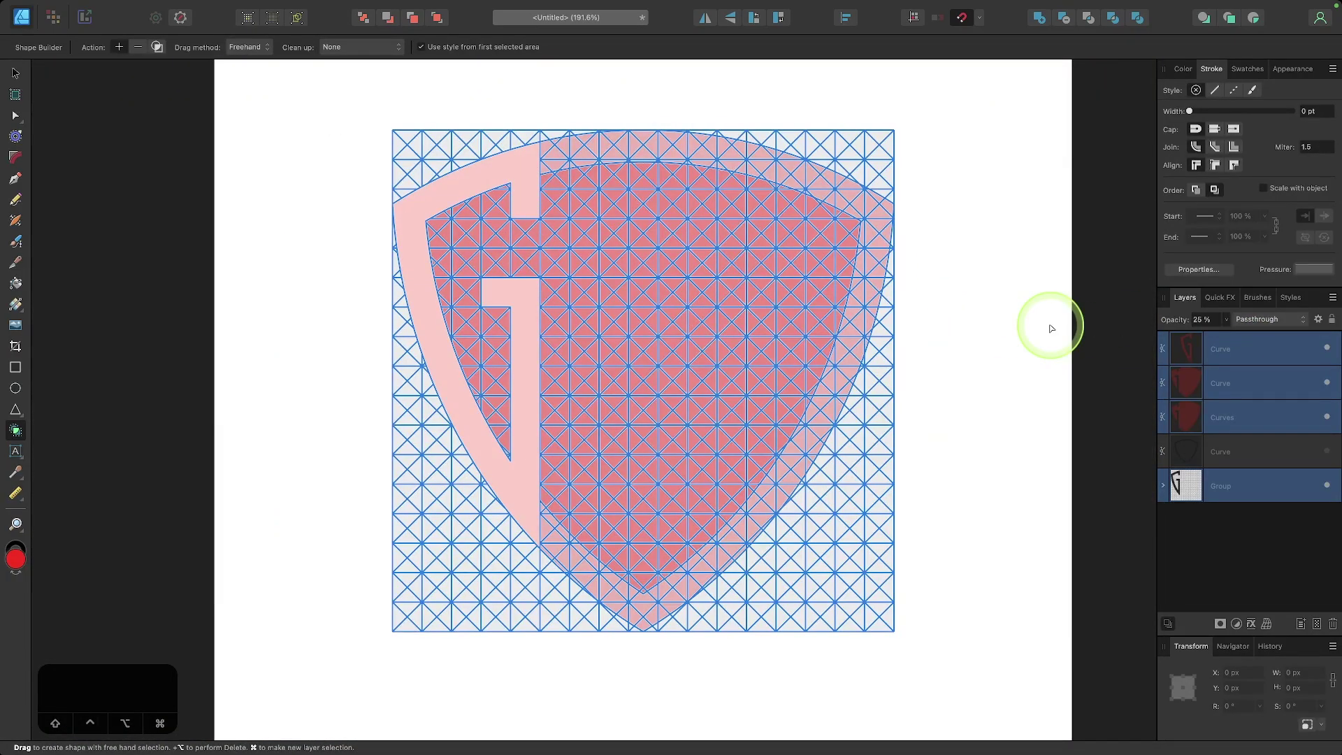
- Build the upper arms of a central X from two vertical bars at the shield's top edge, bending diagonally inward
{"action": "scroll", "coordinate": [546, 230], "scroll_direction": "up", "scroll_amount": 3}
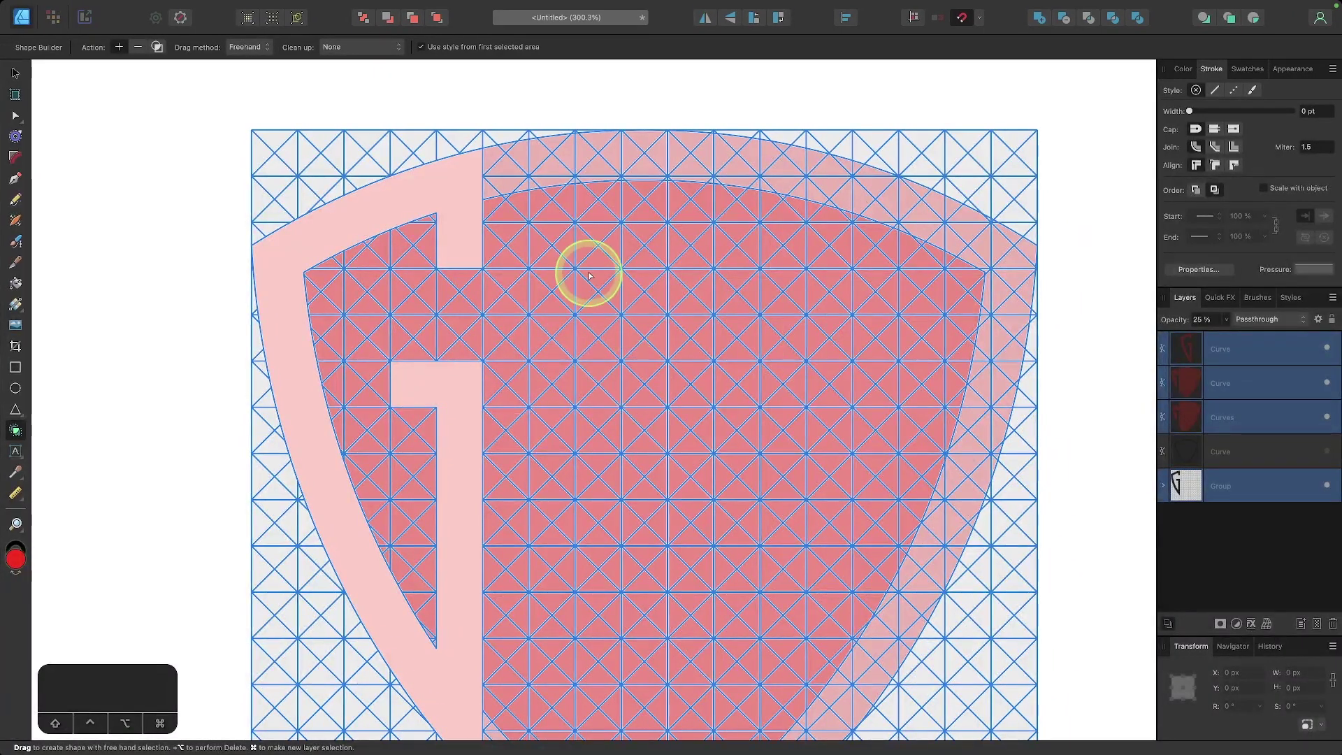
{"action": "scroll", "coordinate": [589, 276], "scroll_direction": "up", "scroll_amount": 5}
{"action": "scroll", "coordinate": [504, 186], "scroll_direction": "down", "scroll_amount": 3}
{"action": "mouse_move", "coordinate": [774, 219]}
{"action": "left_mouse_down"}
{"action": "mouse_move", "coordinate": [663, 438]}
{"action": "mouse_move", "coordinate": [818, 332]}
{"action": "left_mouse_up"}
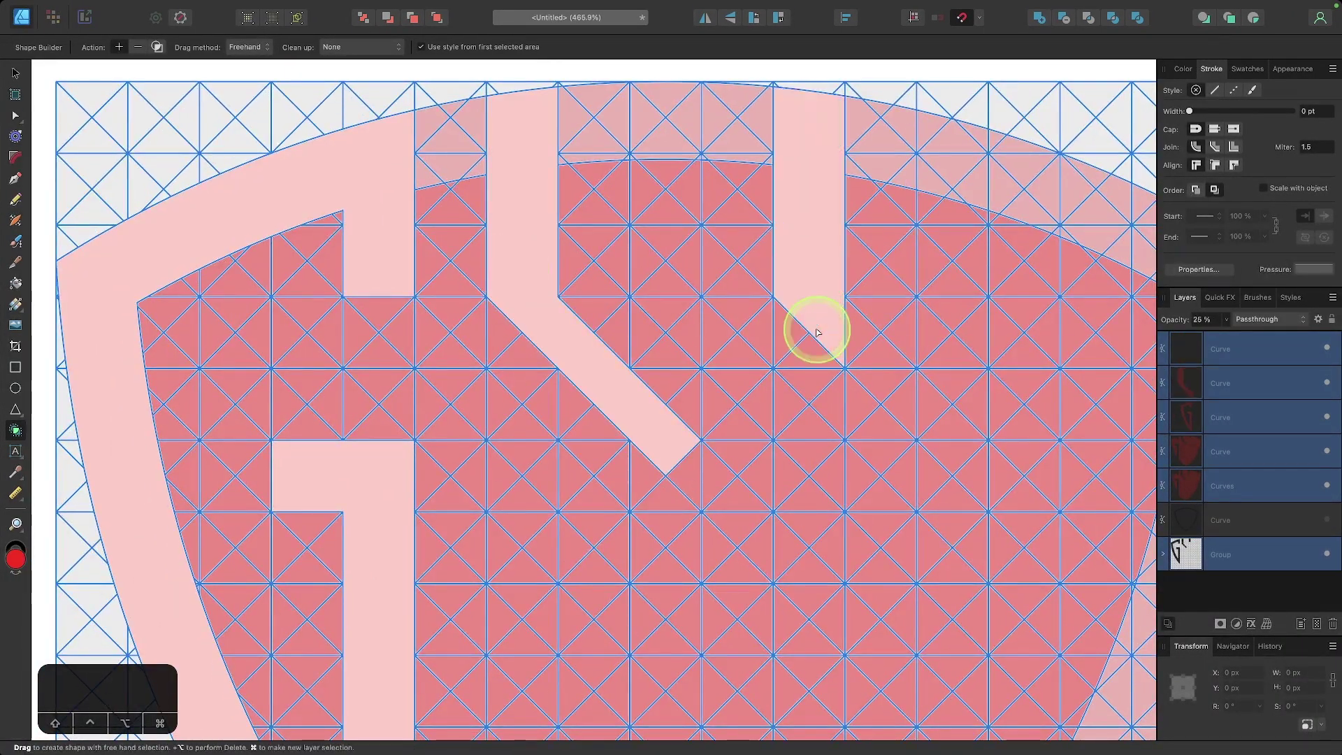
- Complete the central X by joining its crossing diagonals and running two vertical legs down to the shield's lower edge
{"action": "scroll", "coordinate": [504, 320], "scroll_direction": "down", "scroll_amount": 5}
{"action": "scroll", "coordinate": [516, 339], "scroll_direction": "down", "scroll_amount": 5}
{"action": "scroll", "coordinate": [479, 329], "scroll_direction": "up", "scroll_amount": 8}
{"action": "scroll", "coordinate": [583, 251], "scroll_direction": "down", "scroll_amount": 5}
{"action": "left_click_drag", "start_coordinate": [584, 250], "coordinate": [744, 427]}
{"action": "scroll", "coordinate": [665, 539], "scroll_direction": "down", "scroll_amount": 6}
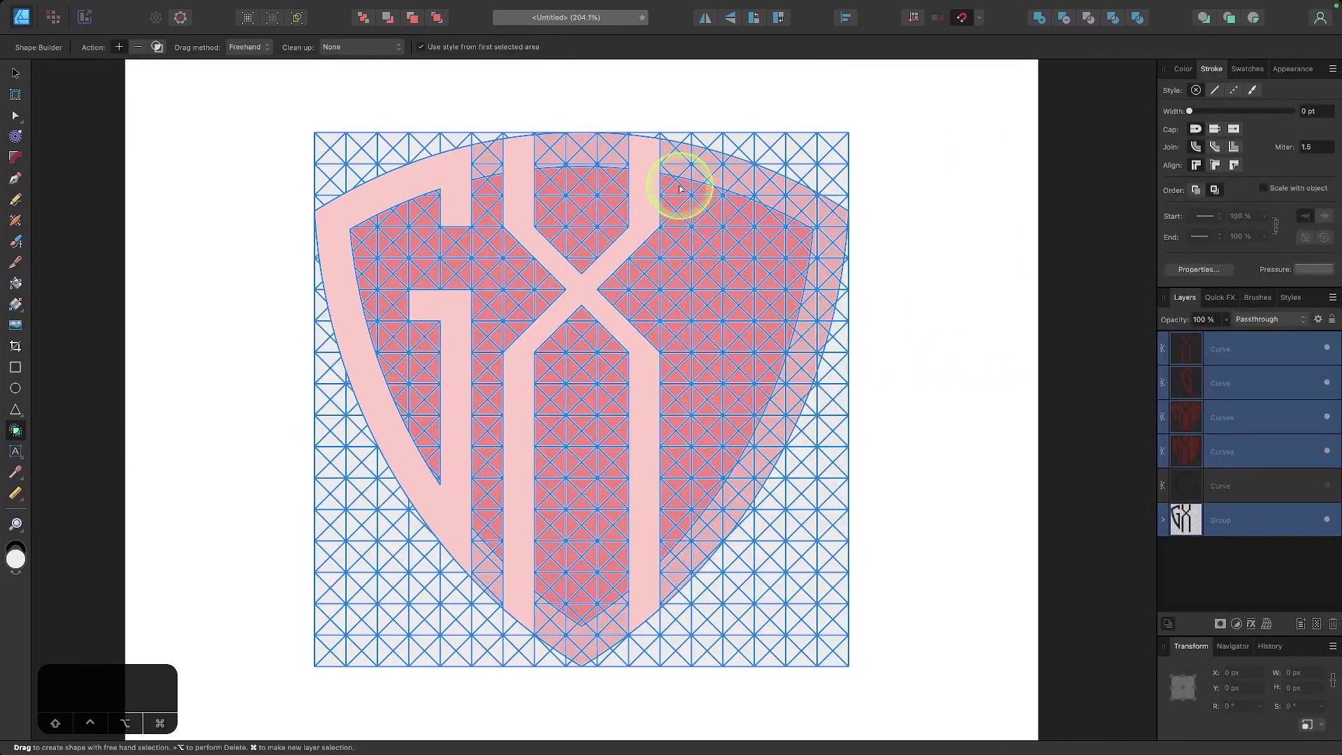
- Build a mirrored G on the shield's right half by merging its serif, border band, vertical stem and crossbar
{"action": "scroll", "coordinate": [689, 192], "scroll_direction": "up", "scroll_amount": 2}
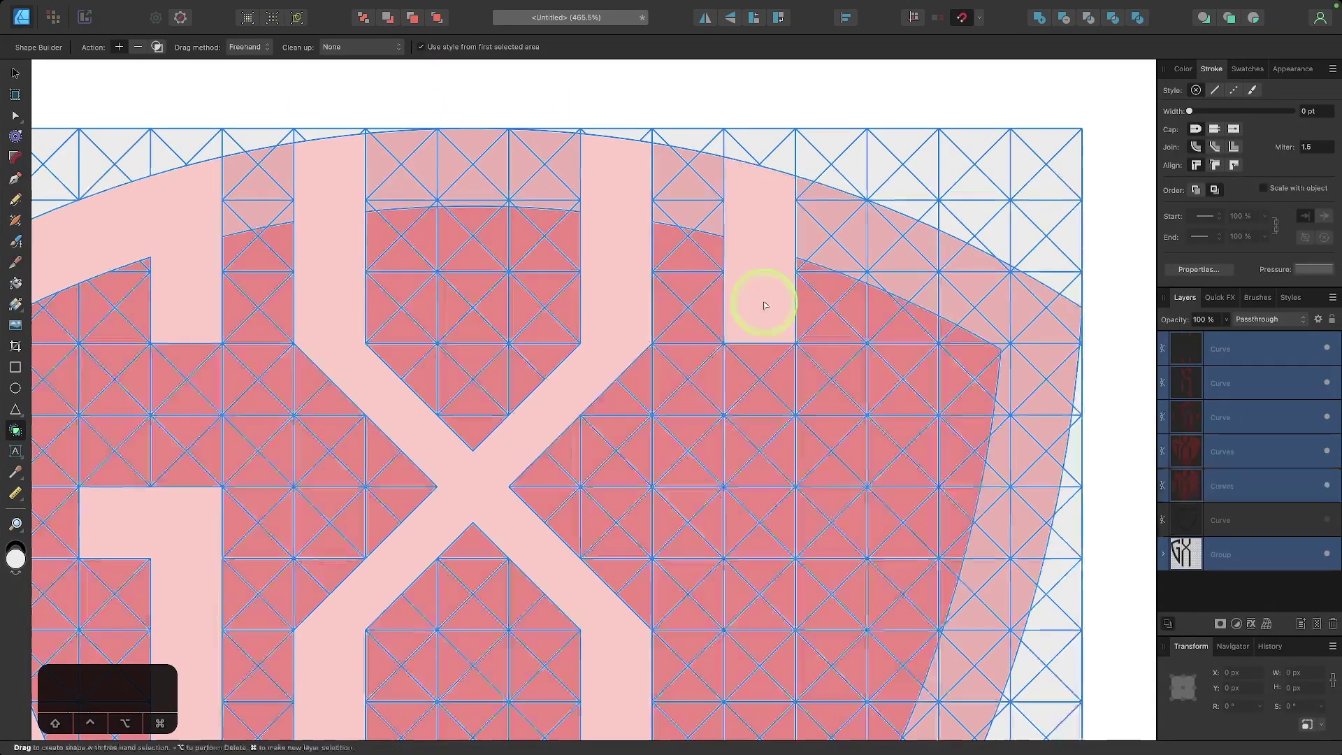
{"action": "left_click_drag", "start_coordinate": [713, 633], "coordinate": [711, 361]}
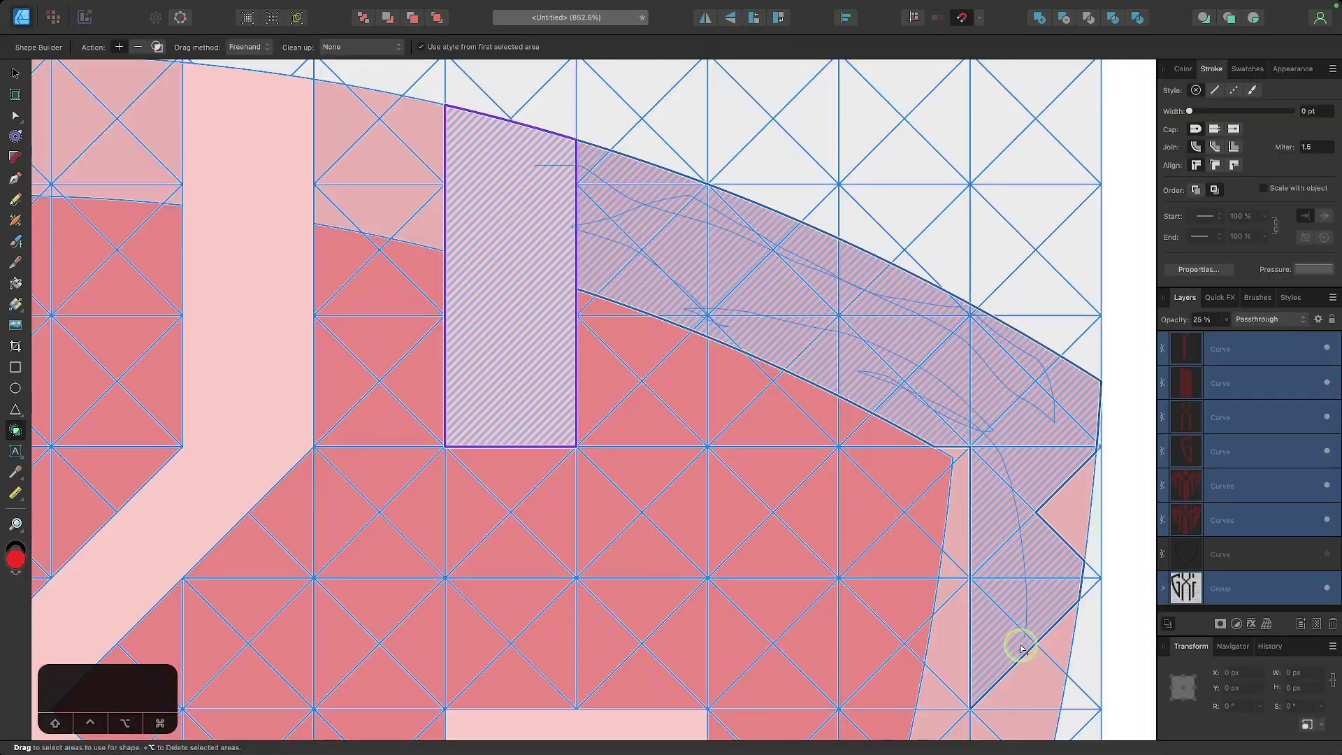
{"action": "mouse_move", "coordinate": [825, 116]}
{"action": "left_mouse_down"}
{"action": "mouse_move", "coordinate": [760, 531]}
{"action": "mouse_move", "coordinate": [527, 354]}
{"action": "mouse_move", "coordinate": [597, 384]}
{"action": "mouse_move", "coordinate": [482, 471]}
{"action": "left_mouse_up"}
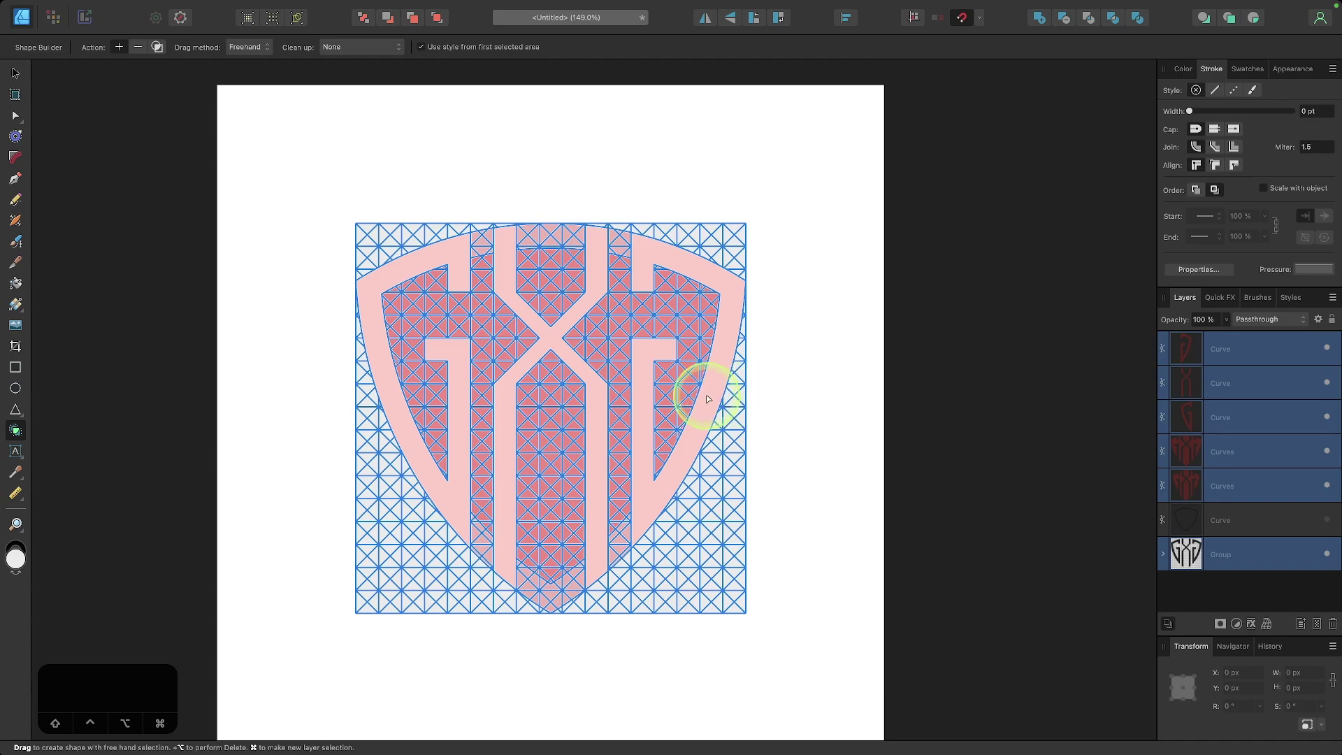
- Delete the leftover shield pieces and the triangle grid group, keeping the two G shapes, the X and the hidden outline
{"action": "left_click", "coordinate": [15, 73]}
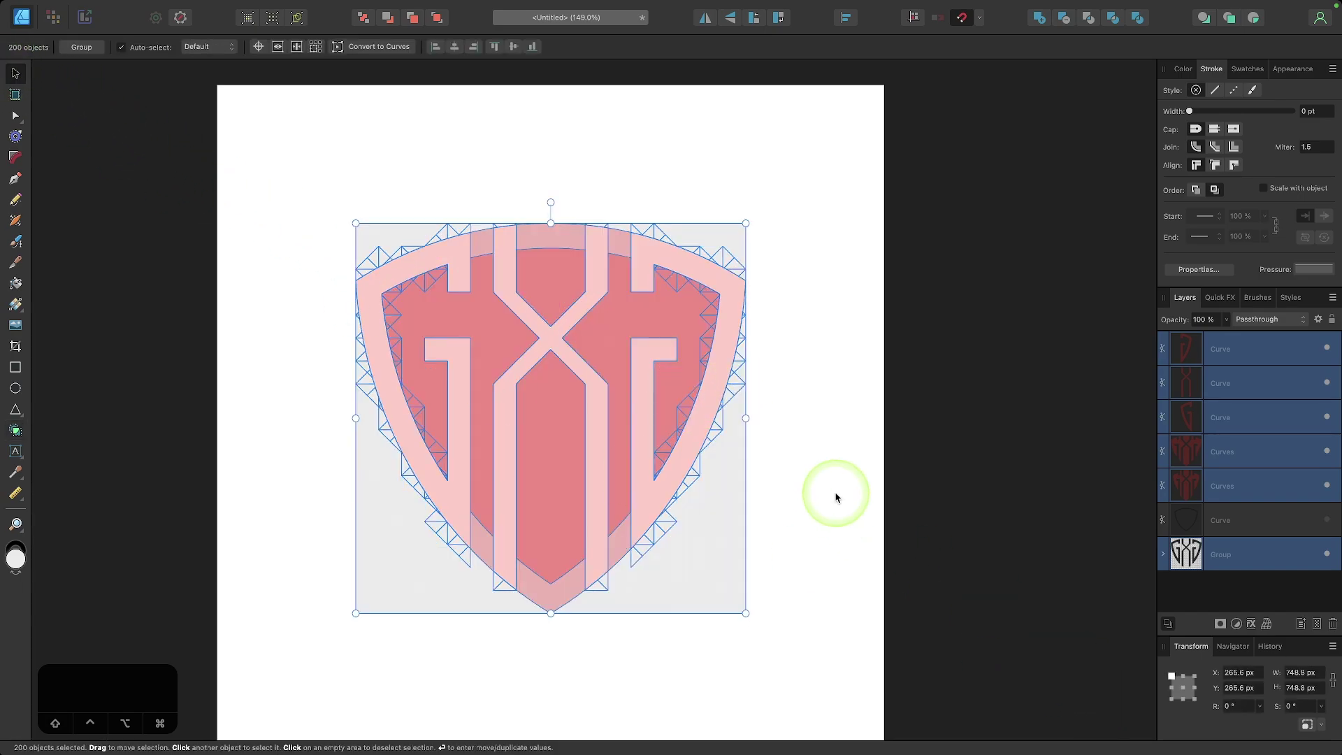
{"action": "left_click", "coordinate": [857, 519]}
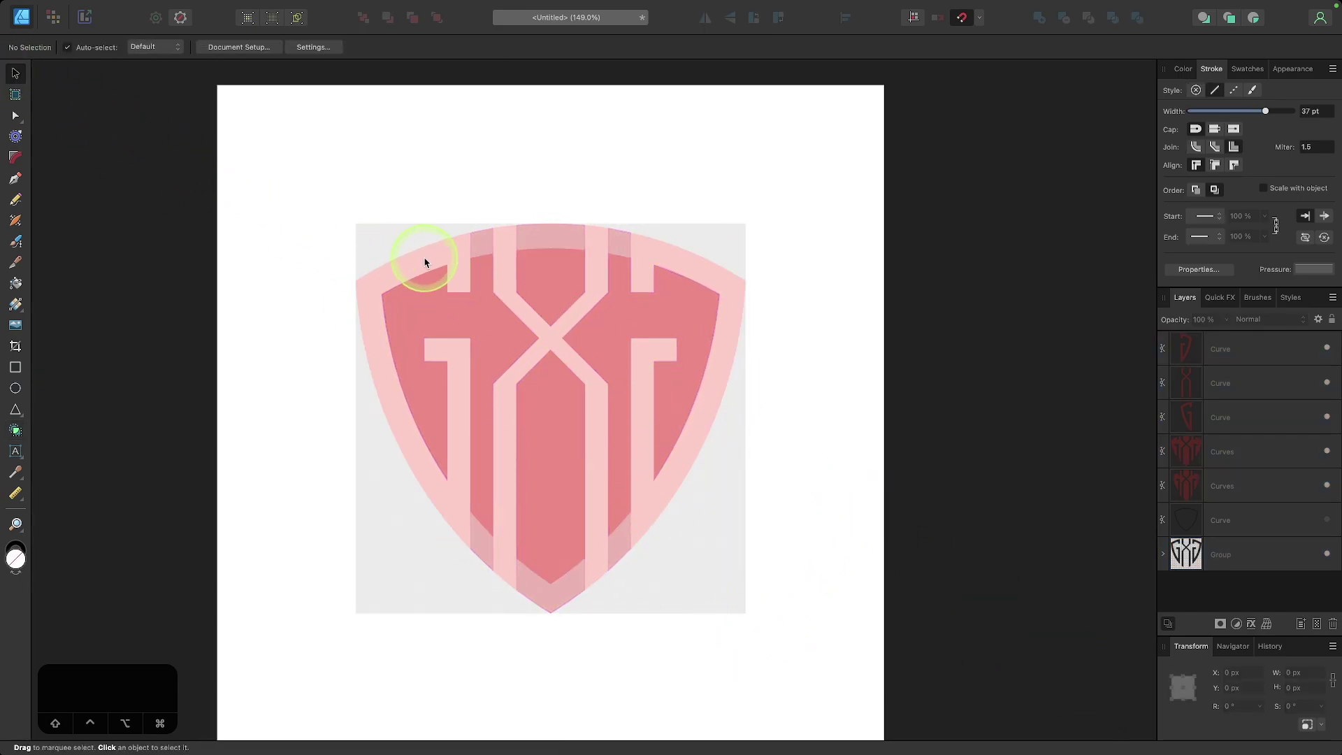
{"action": "left_click", "coordinate": [463, 265]}
{"action": "left_click", "coordinate": [502, 257], "text": "shift"}
{"action": "left_click", "coordinate": [815, 413]}
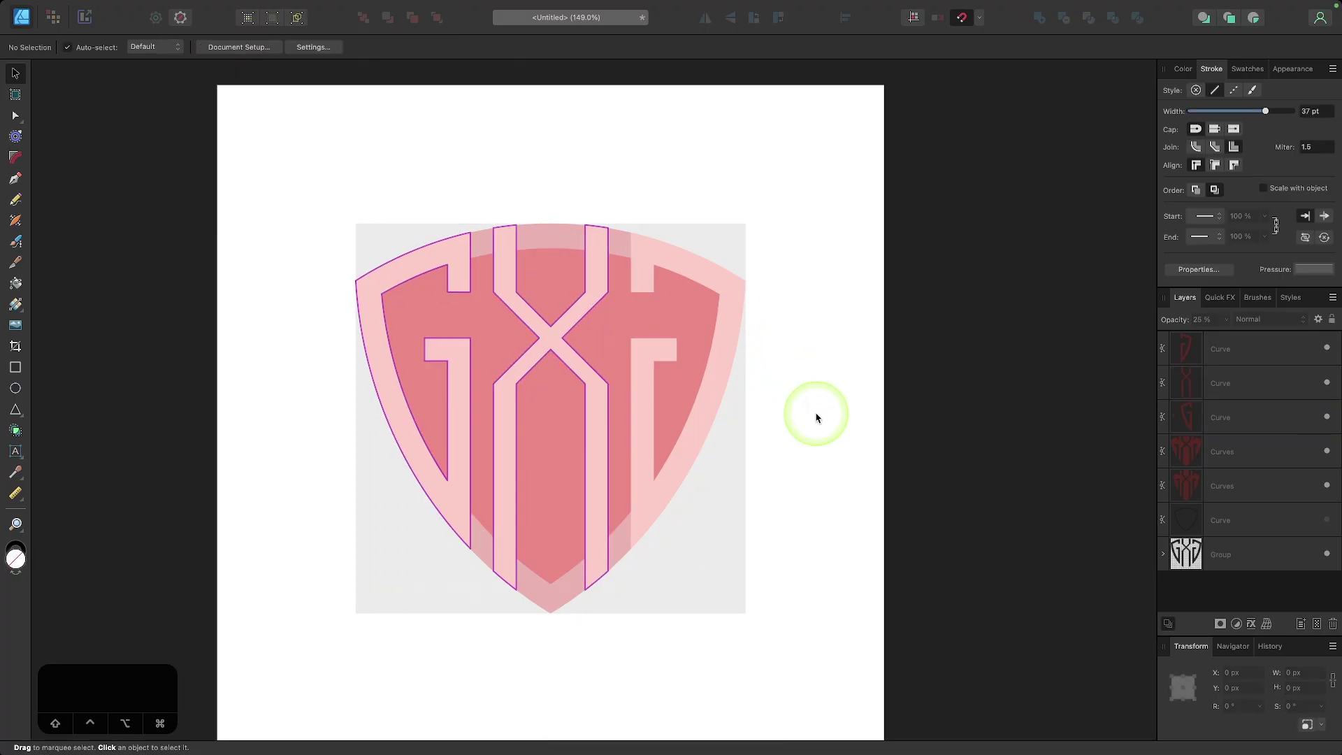
{"action": "left_click_drag", "start_coordinate": [846, 682], "coordinate": [266, 182]}
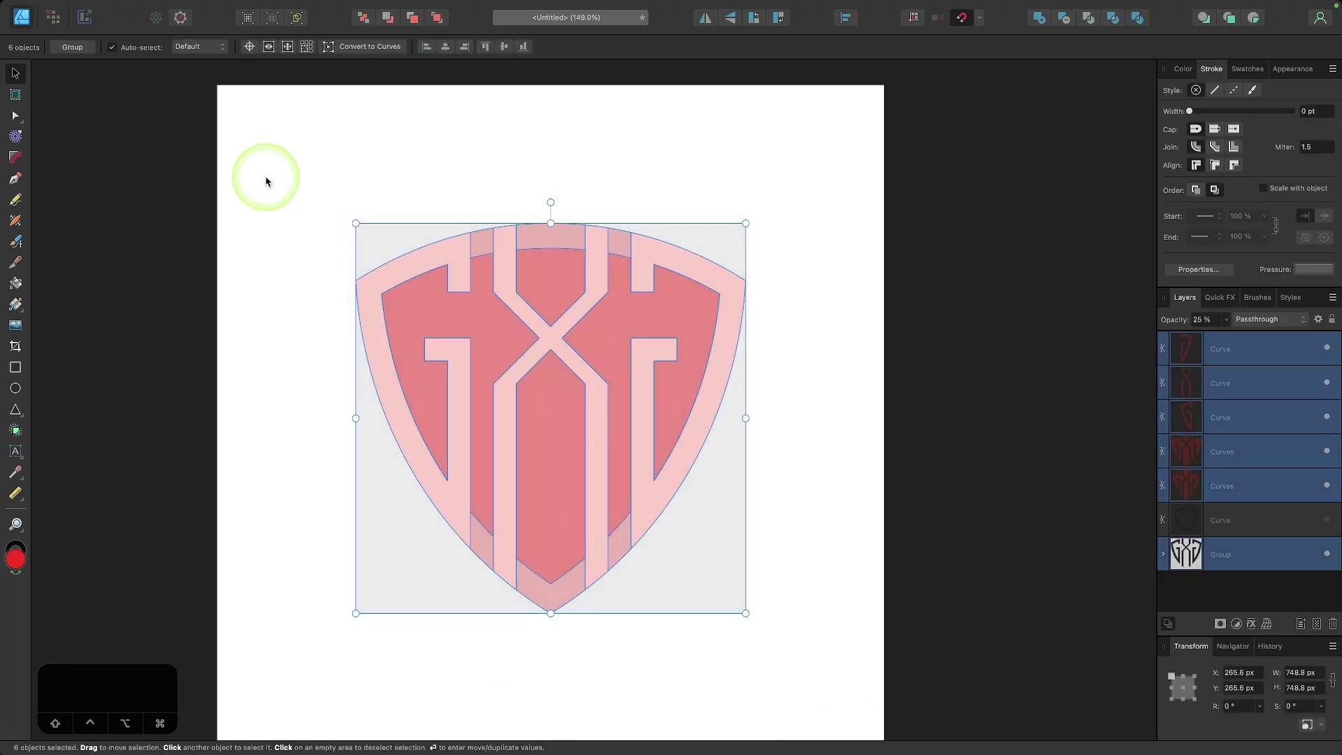
{"action": "scroll", "coordinate": [350, 285], "scroll_direction": "up", "scroll_amount": 3}
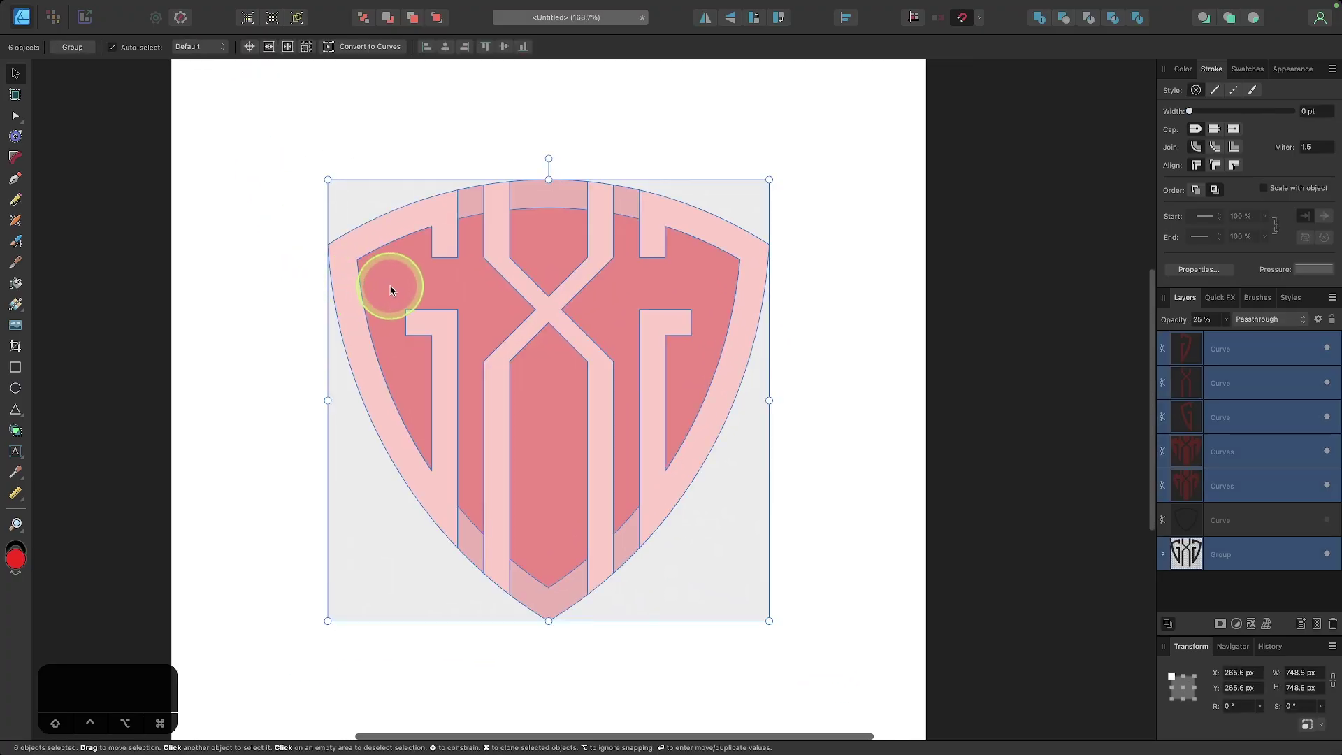
{"action": "left_click", "coordinate": [436, 219], "text": "shift"}
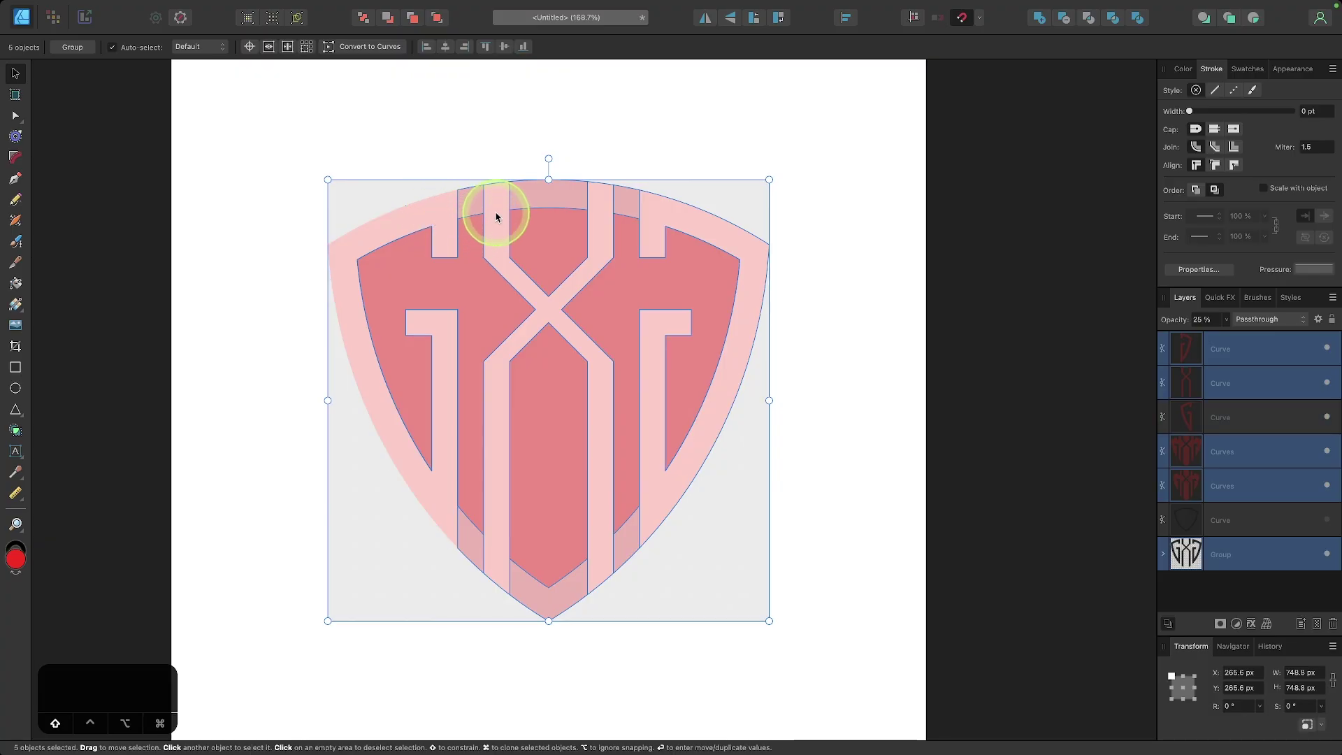
{"action": "left_click", "coordinate": [497, 217], "text": "shift"}
{"action": "left_click", "coordinate": [654, 223], "text": "shift"}
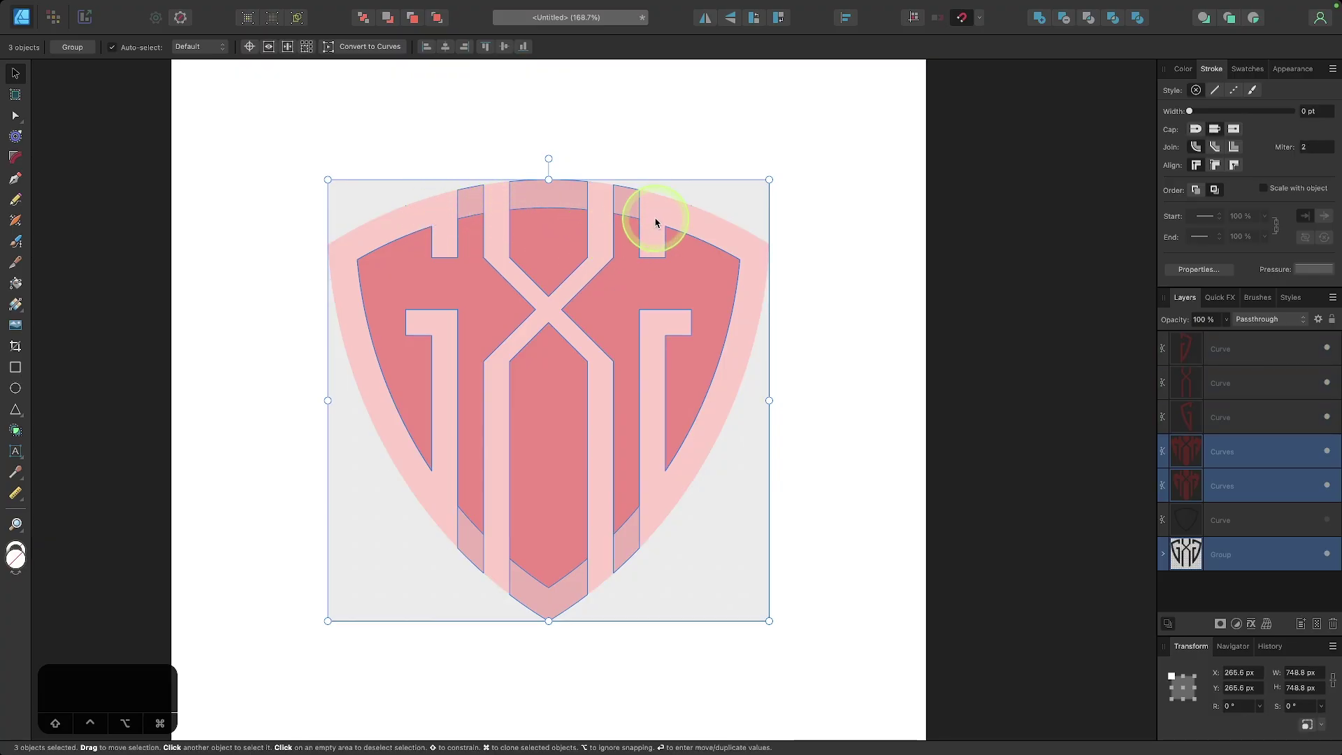
{"action": "key", "text": "BackSpace"}
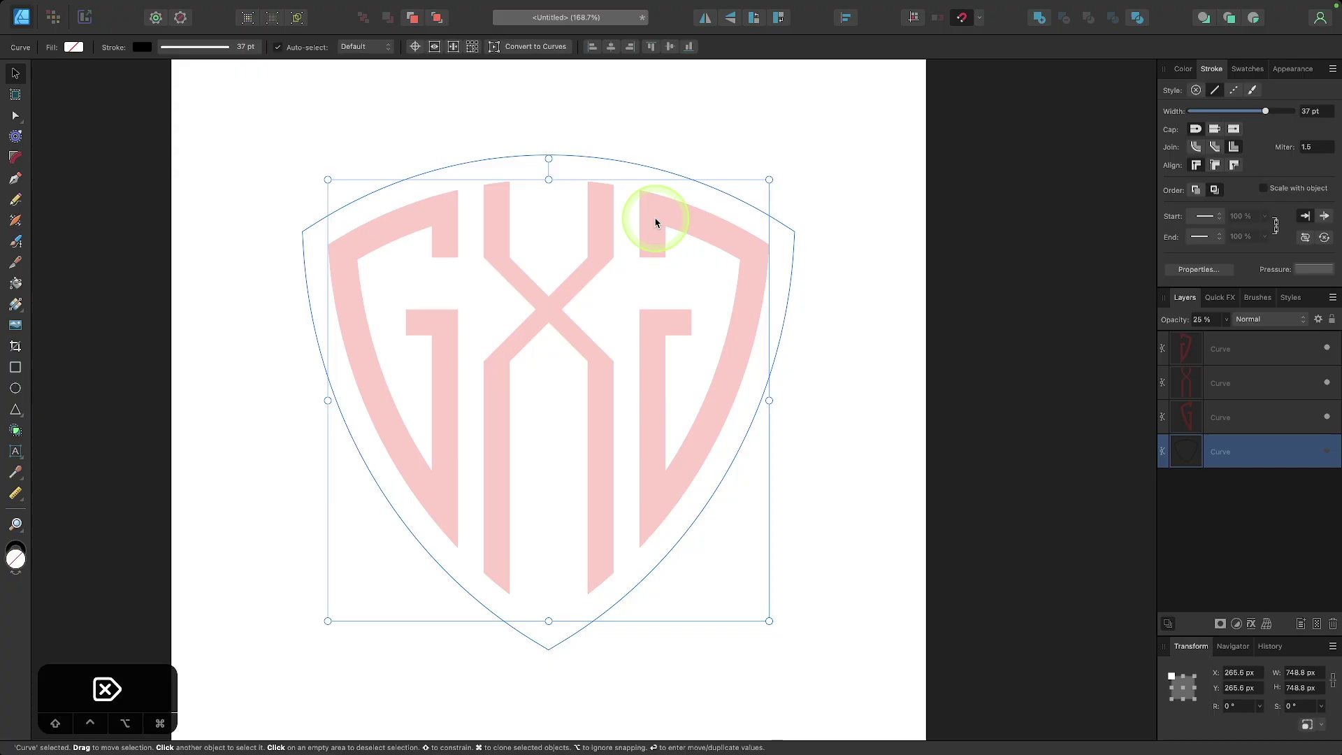
{"action": "left_click", "coordinate": [932, 465]}
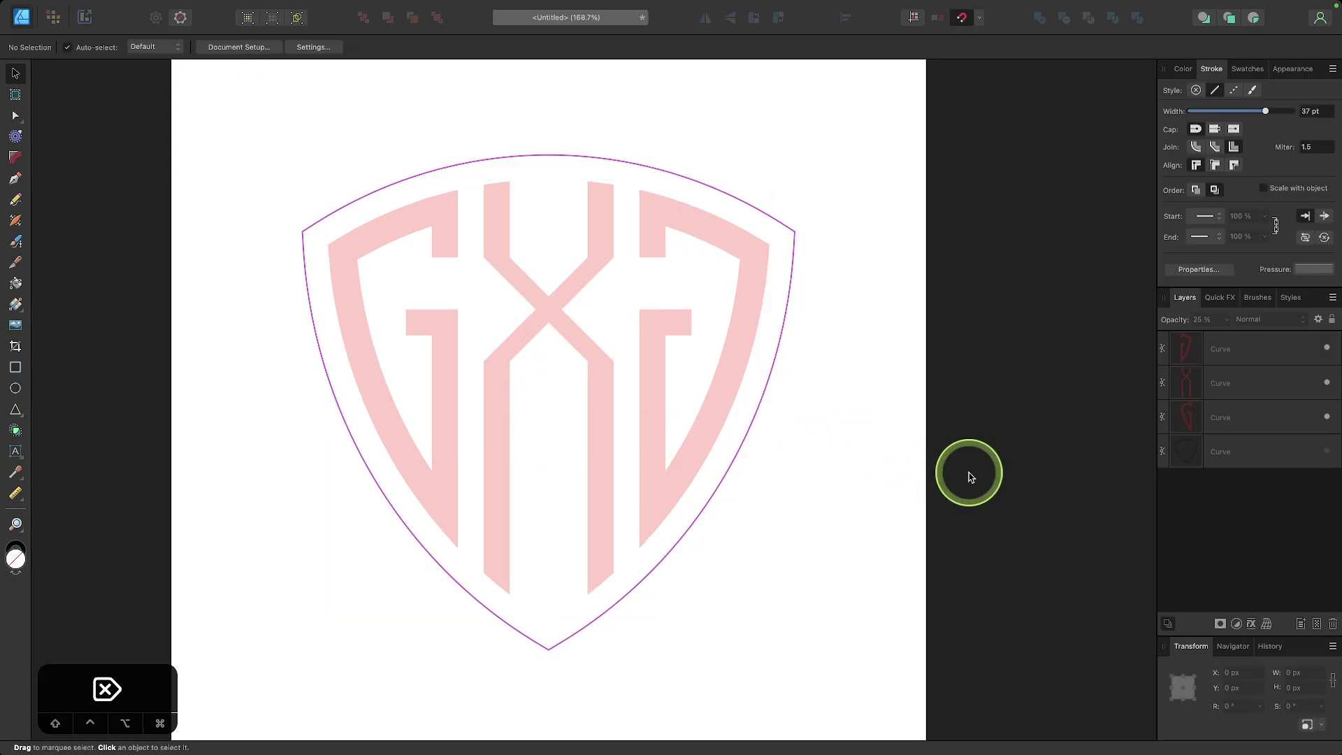
- Show the hidden shield outline and set its opacity to 100 %
{"action": "left_click", "coordinate": [1328, 451]}
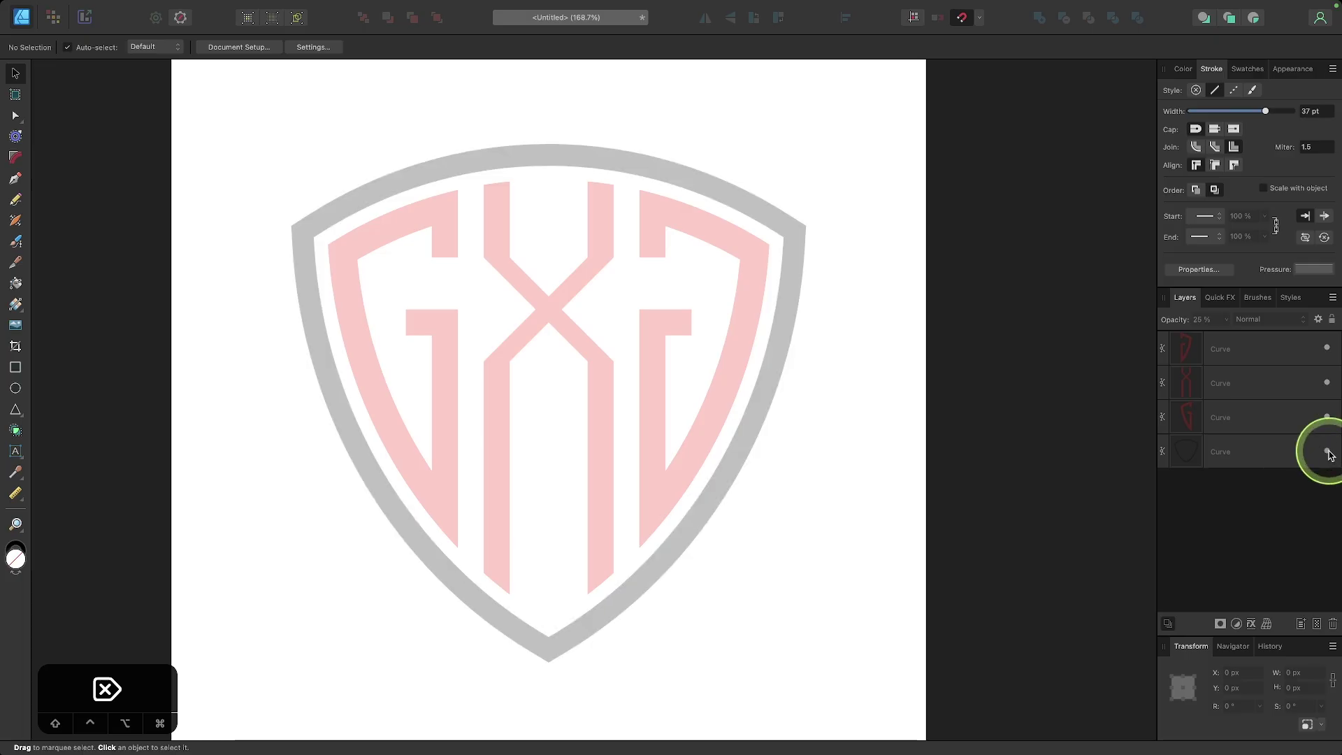
{"action": "scroll", "coordinate": [531, 342], "scroll_direction": "down", "scroll_amount": 3}
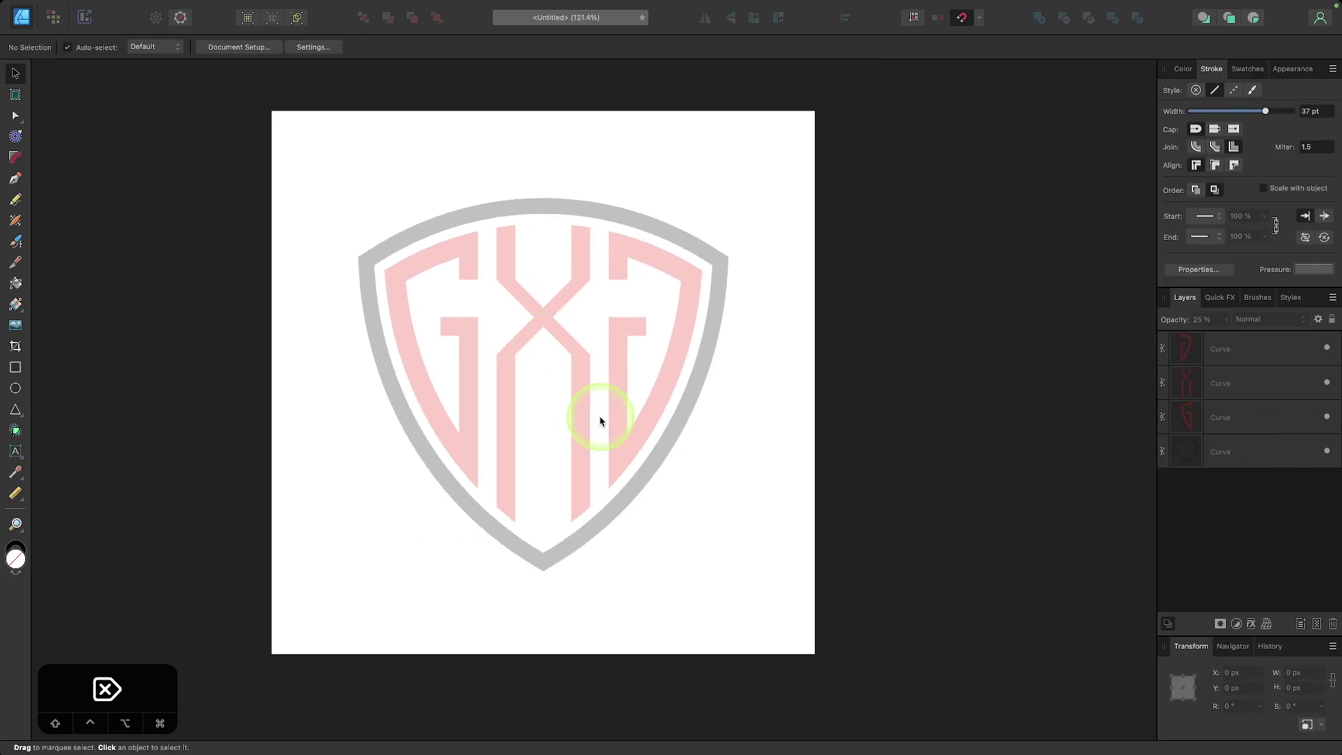
{"action": "left_click", "coordinate": [683, 418]}
{"action": "left_click", "coordinate": [1227, 321]}
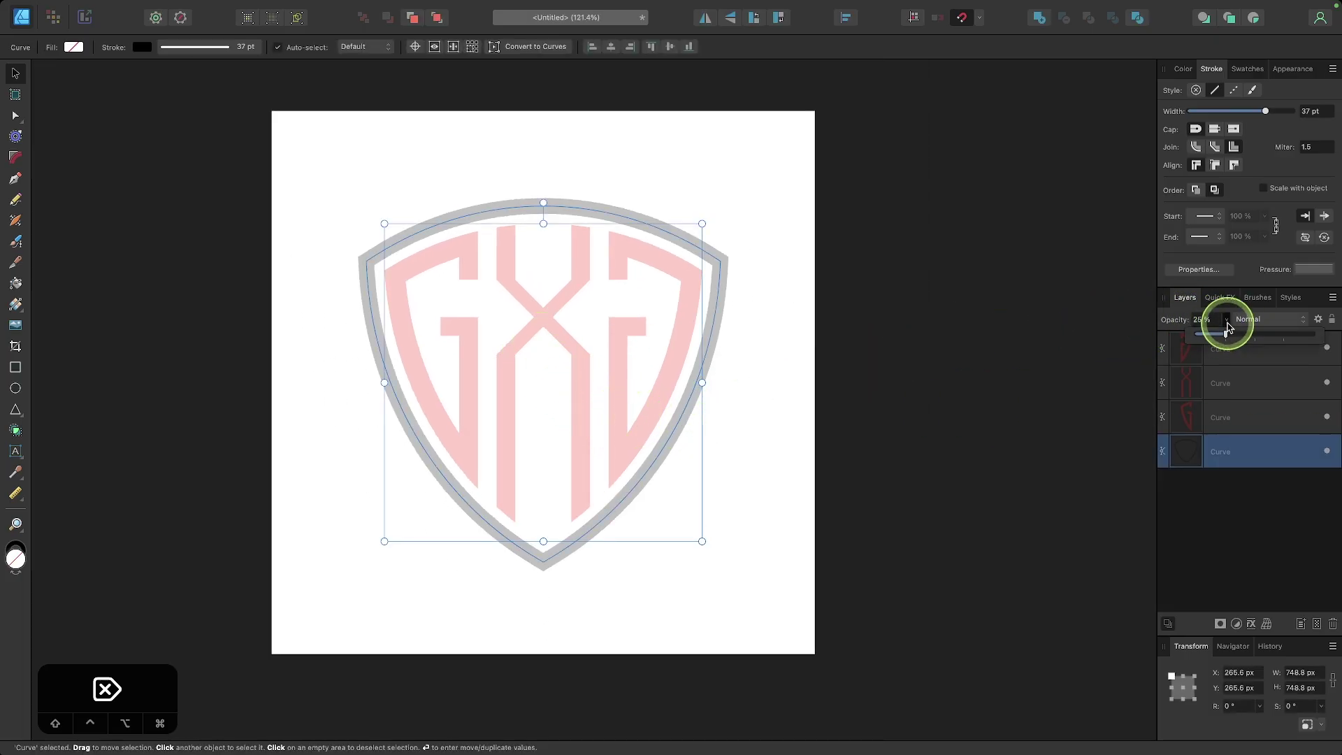
{"action": "left_click_drag", "start_coordinate": [1233, 336], "coordinate": [1315, 336]}
{"action": "left_click", "coordinate": [843, 409]}
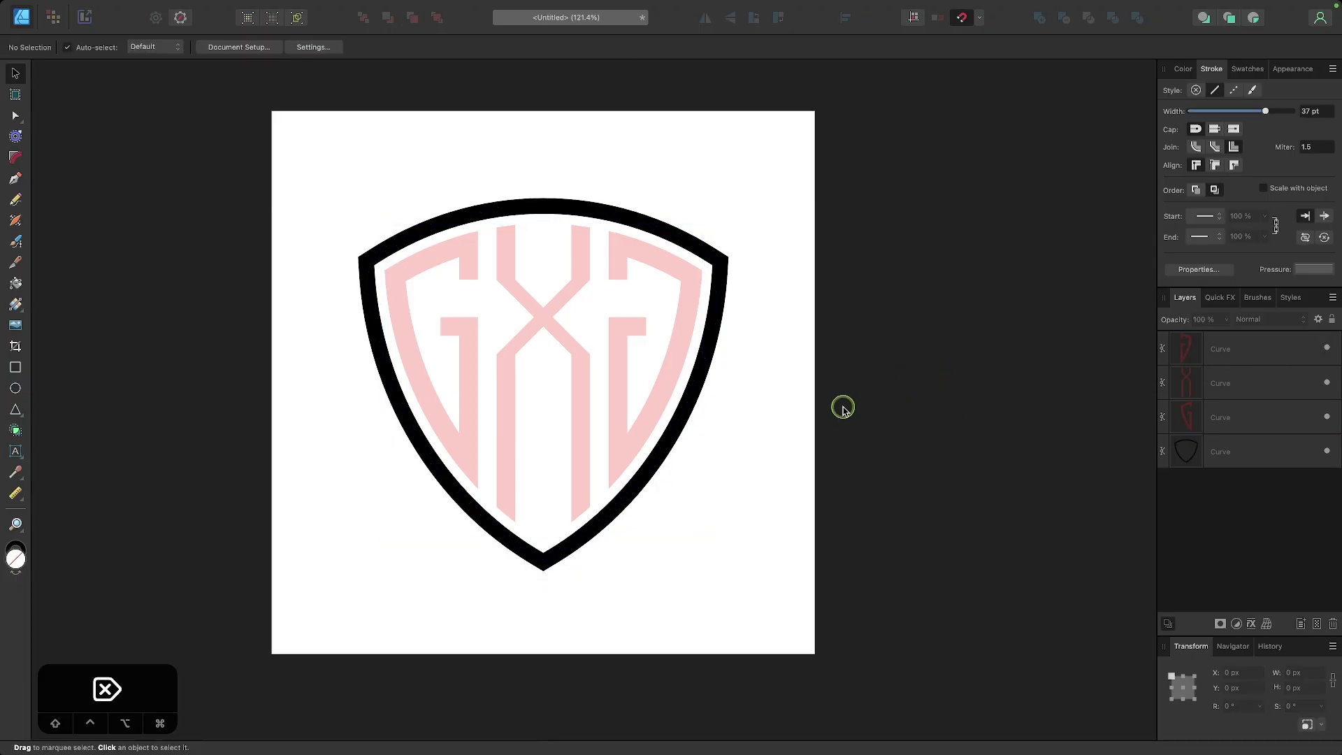
- Set both G shapes and the central X to 100 % opacity and fill them with black
{"action": "left_click", "coordinate": [523, 350]}
{"action": "left_click", "coordinate": [476, 342], "text": "shift"}
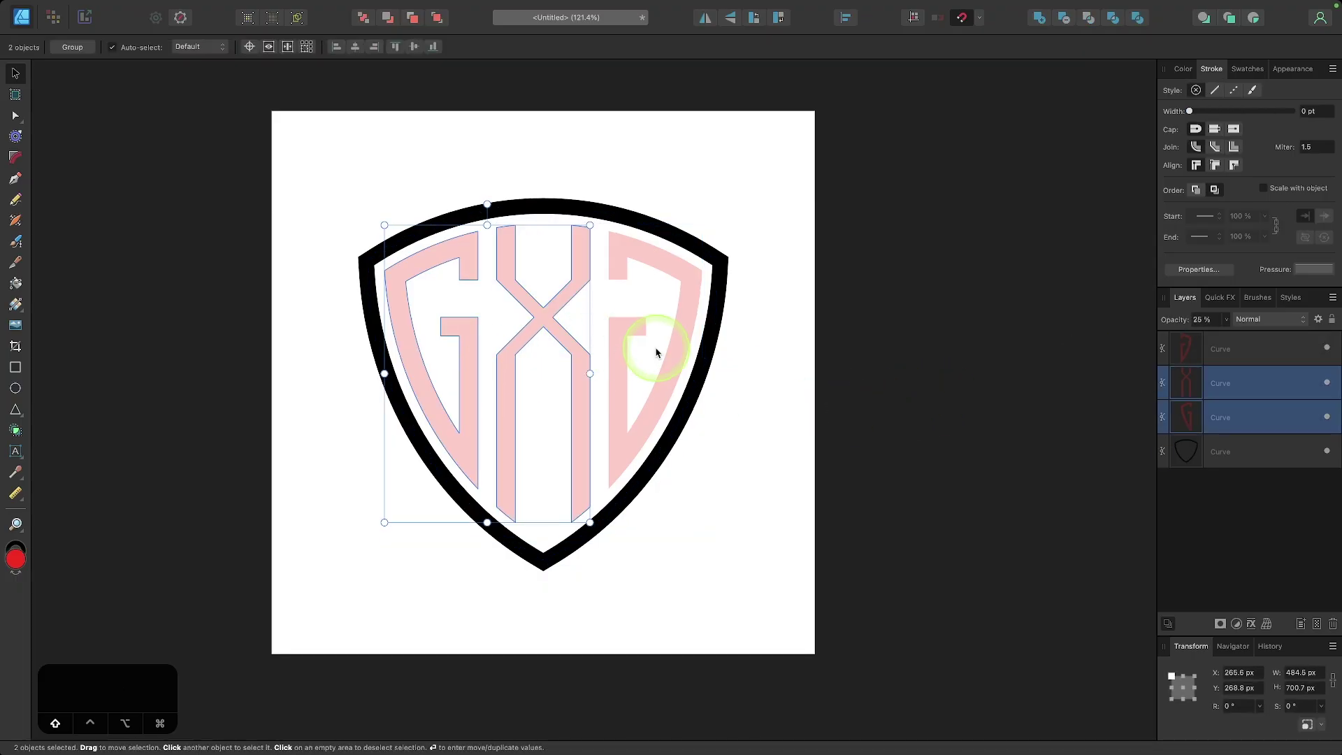
{"action": "left_click", "coordinate": [684, 343], "text": "shift"}
{"action": "left_click", "coordinate": [1227, 322]}
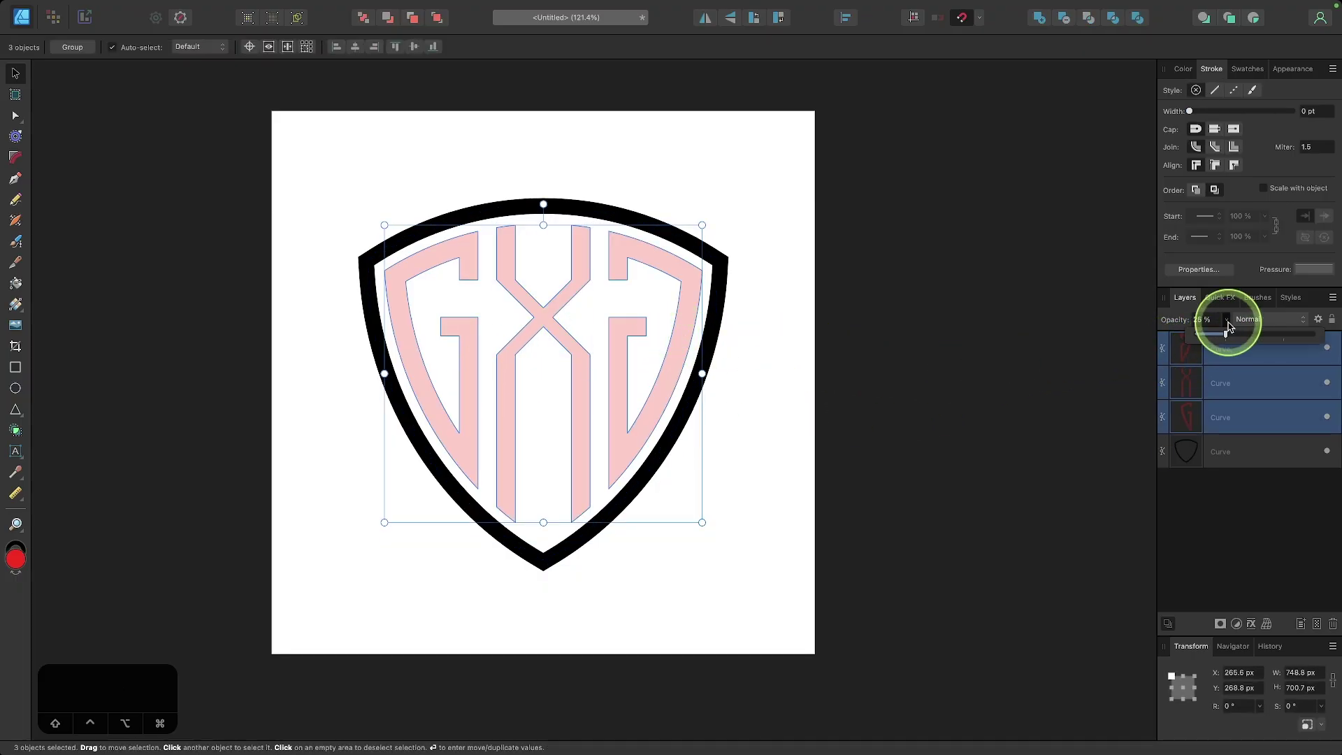
{"action": "left_click_drag", "start_coordinate": [1230, 342], "coordinate": [1313, 335]}
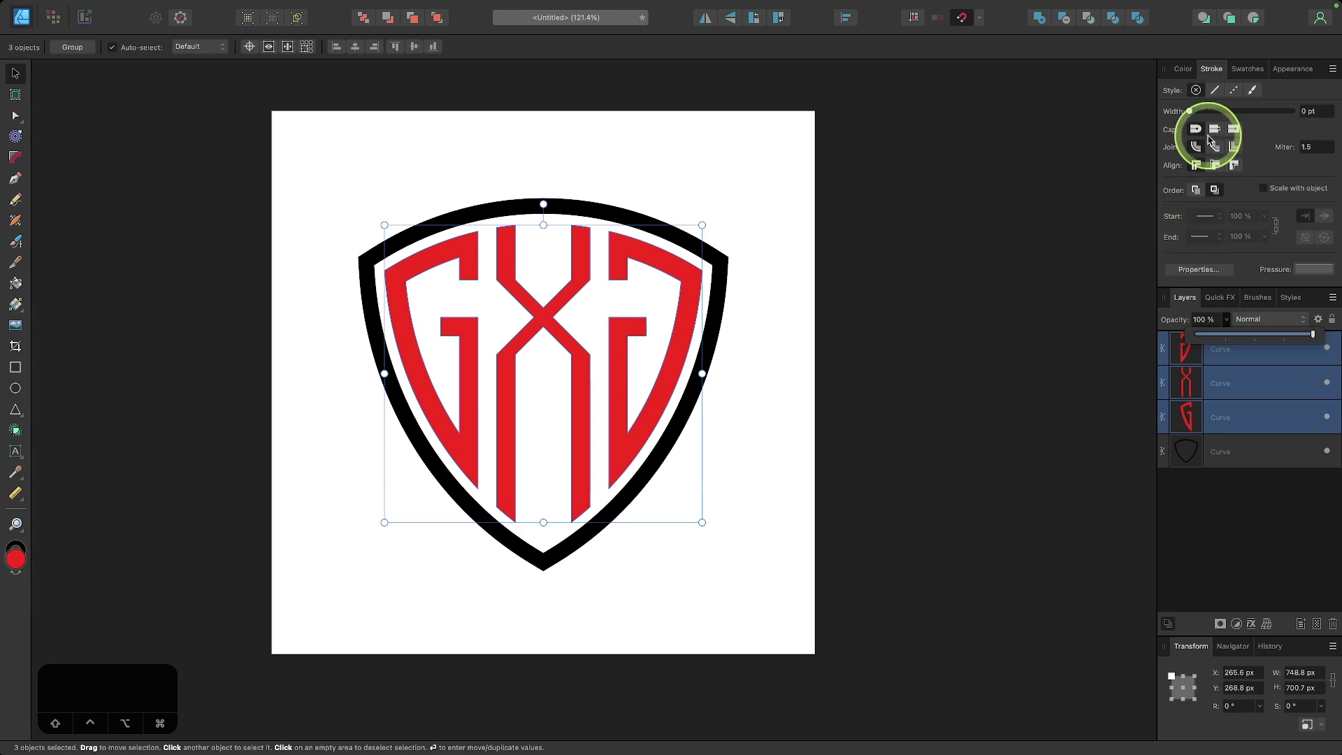
{"action": "left_click", "coordinate": [1184, 68]}
{"action": "left_click", "coordinate": [1222, 109]}
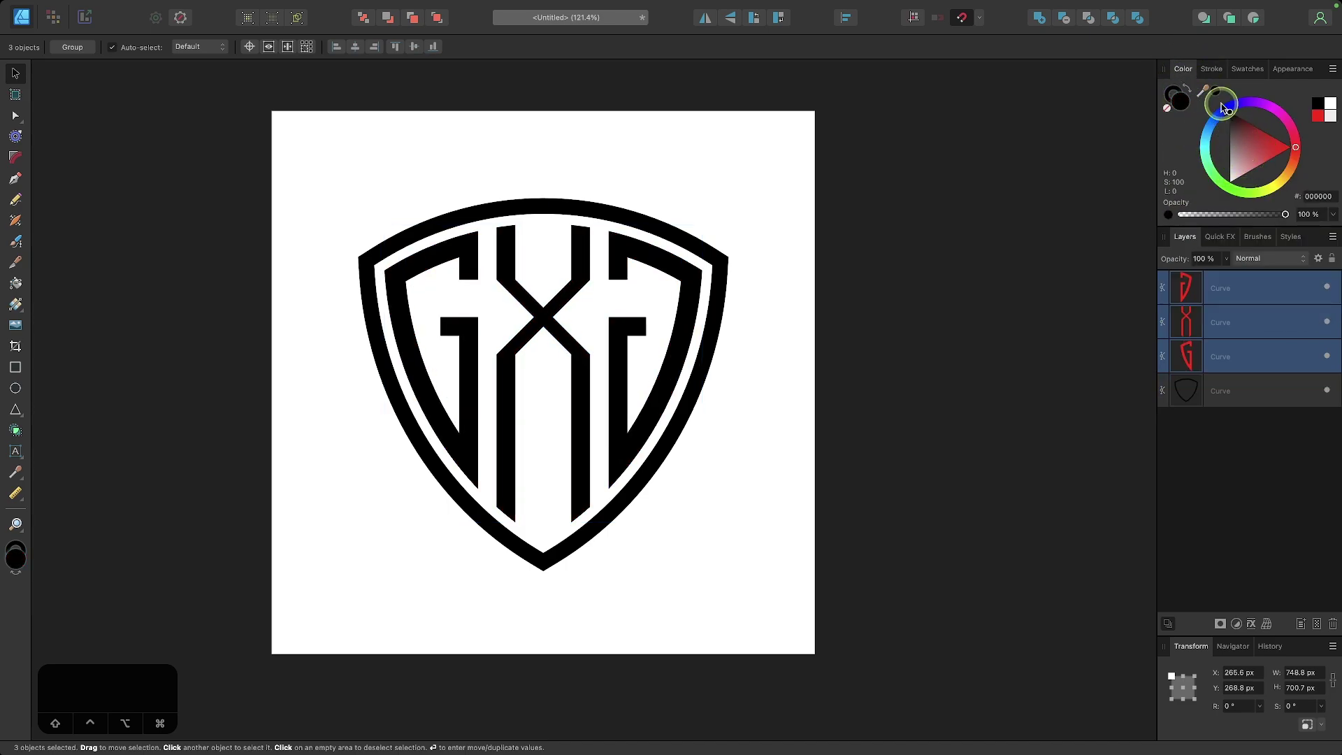
- Combine the two G shapes and the X into one object with the Add operation
{"action": "scroll", "coordinate": [441, 318], "scroll_direction": "up", "scroll_amount": 5}
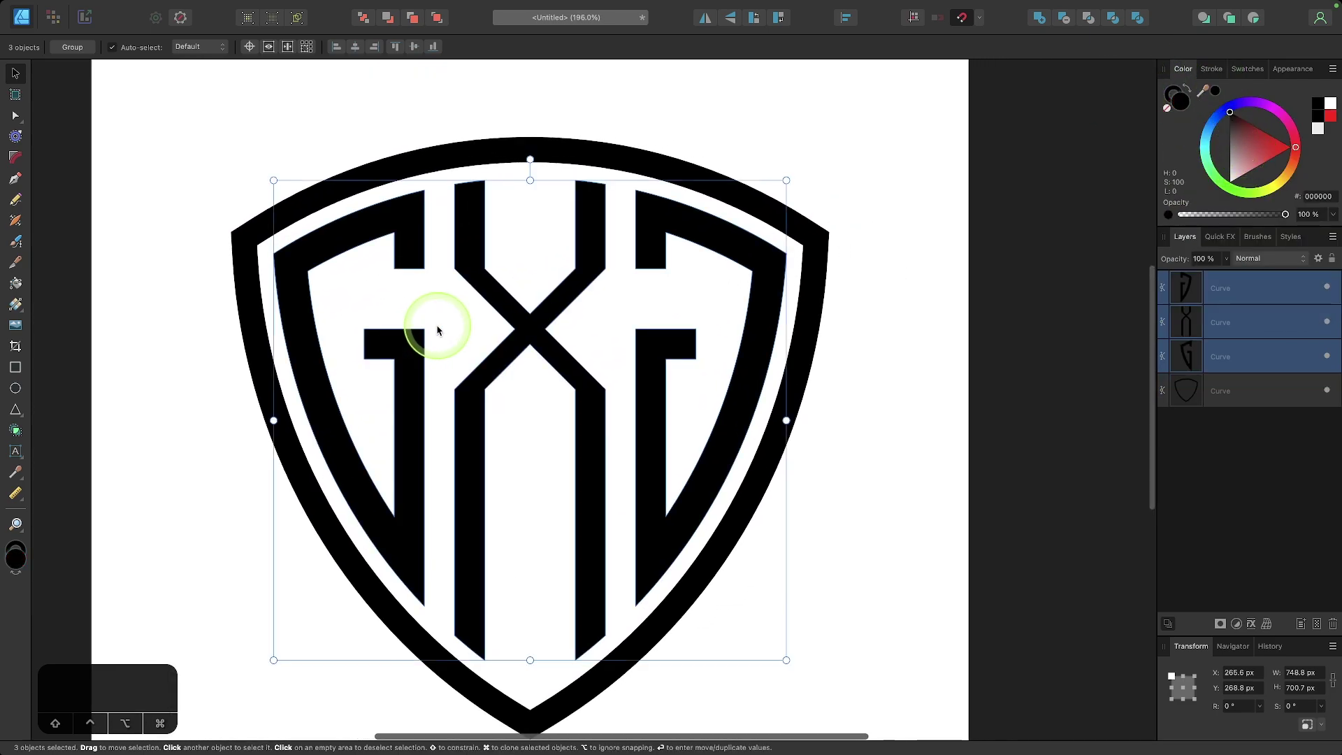
{"action": "scroll", "coordinate": [438, 330], "scroll_direction": "down", "scroll_amount": 2}
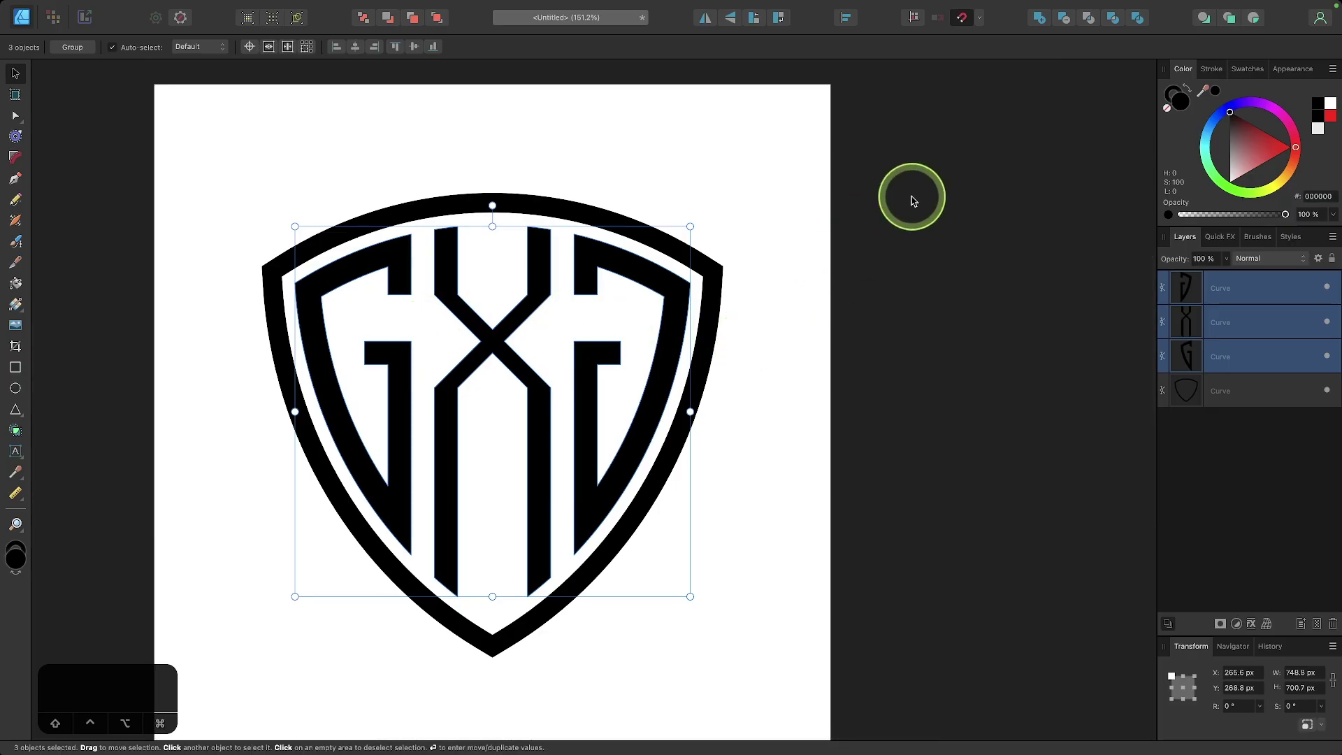
{"action": "left_click", "coordinate": [1039, 21]}
{"action": "scroll", "coordinate": [665, 284], "scroll_direction": "left", "scroll_amount": 2}
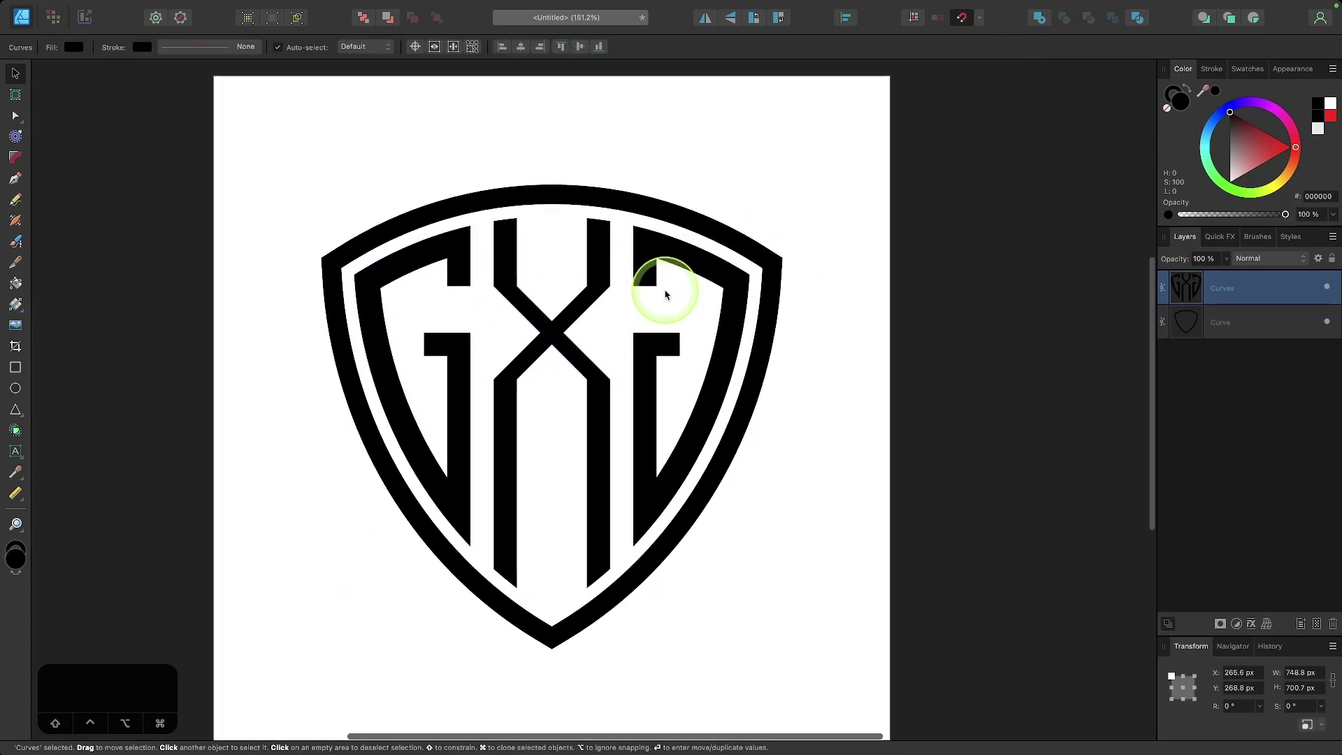
{"action": "scroll", "coordinate": [666, 293], "scroll_direction": "right", "scroll_amount": 2}
{"action": "scroll", "coordinate": [666, 293], "scroll_direction": "up", "scroll_amount": 1}
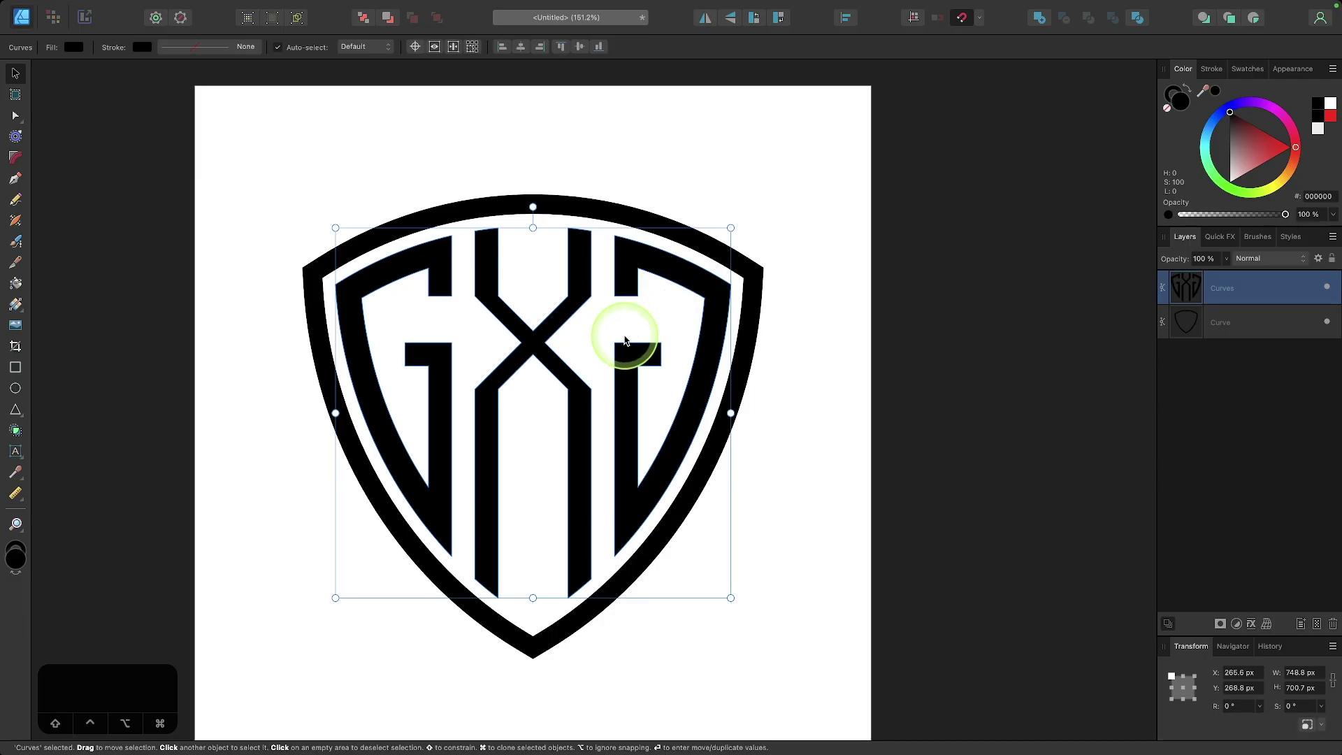
{"action": "scroll", "coordinate": [625, 341], "scroll_direction": "right", "scroll_amount": 2}
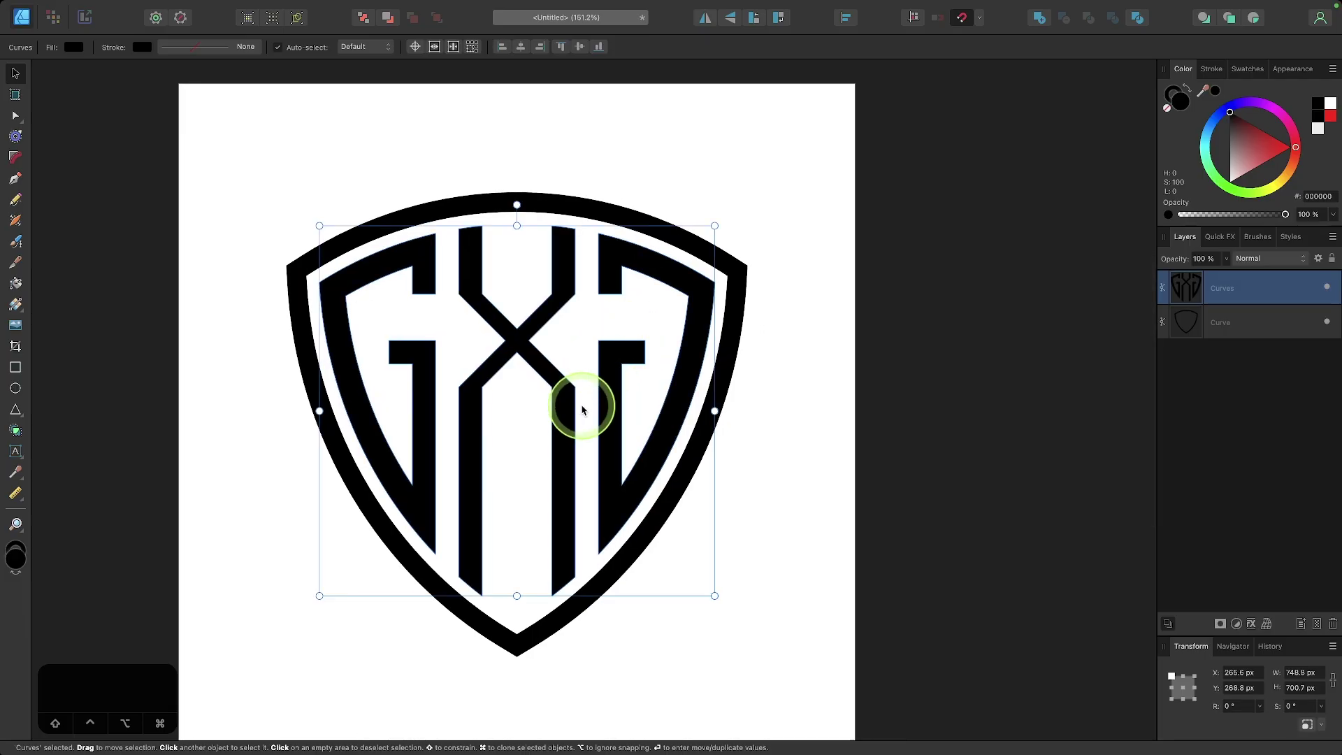
{"action": "scroll", "coordinate": [583, 409], "scroll_direction": "down", "scroll_amount": 4}
{"action": "scroll", "coordinate": [444, 338], "scroll_direction": "up", "scroll_amount": 2}
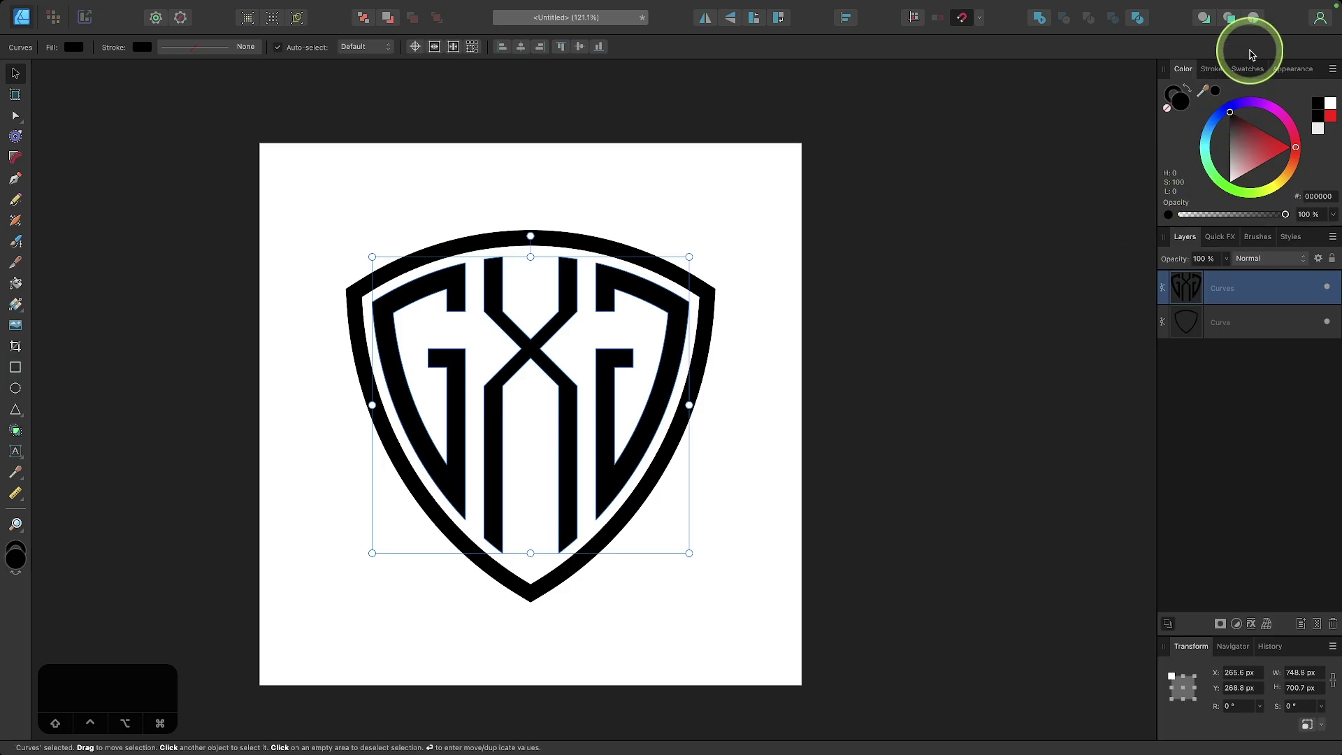
- Give the combined lettering a 16 pt black stroke with mitre joins
{"action": "left_click", "coordinate": [1220, 73]}
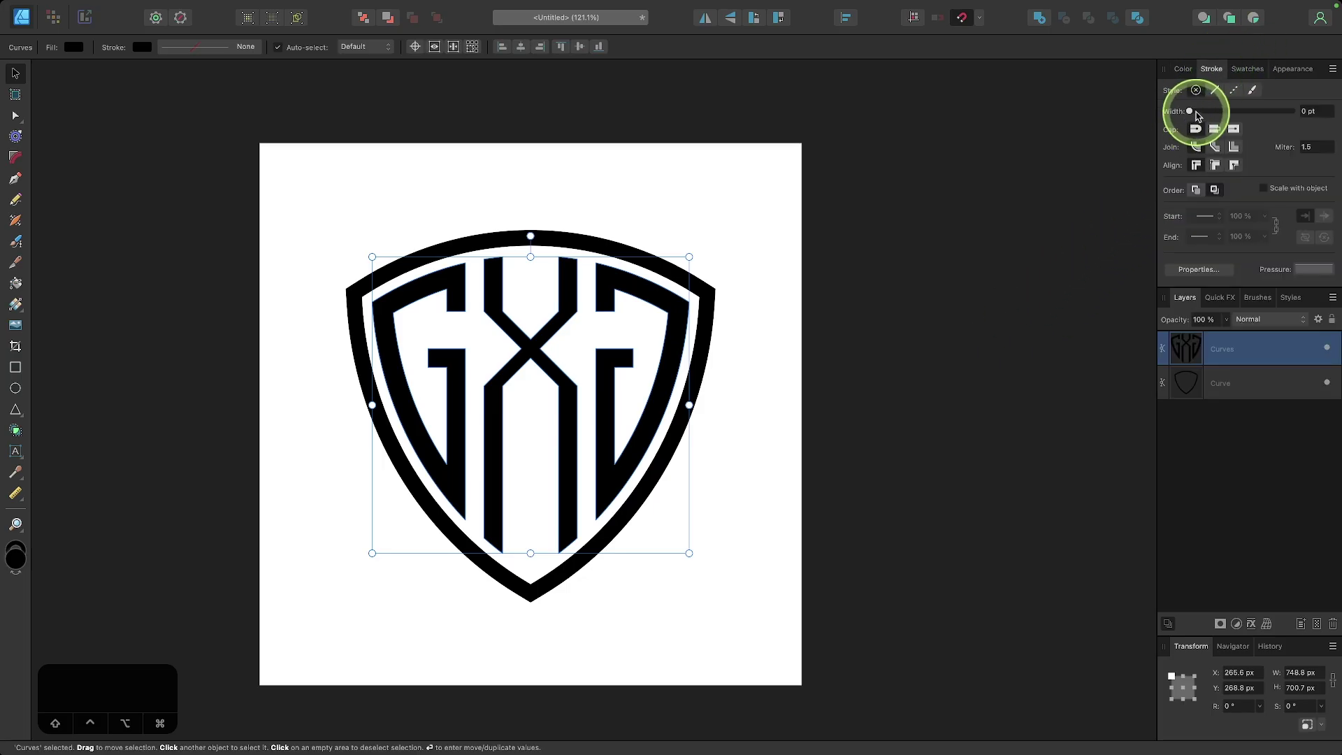
{"action": "mouse_move", "coordinate": [1199, 116]}
{"action": "left_mouse_down"}
{"action": "mouse_move", "coordinate": [1240, 111]}
{"action": "mouse_move", "coordinate": [1247, 132]}
{"action": "mouse_move", "coordinate": [1233, 132]}
{"action": "mouse_move", "coordinate": [1247, 138]}
{"action": "left_mouse_up"}
{"action": "left_click", "coordinate": [1236, 130]}
{"action": "scroll", "coordinate": [450, 413], "scroll_direction": "up", "scroll_amount": 5}
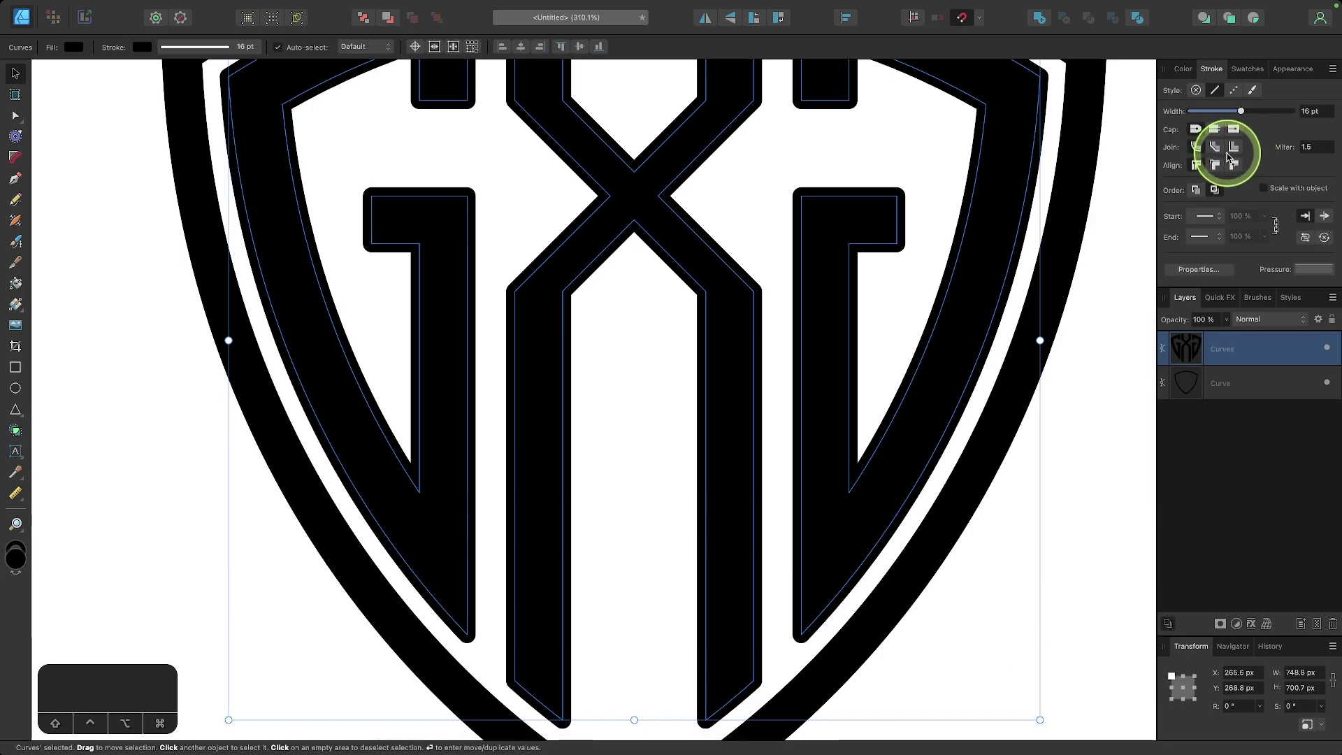
{"action": "left_click", "coordinate": [1242, 148]}
{"action": "scroll", "coordinate": [465, 264], "scroll_direction": "down", "scroll_amount": 5}
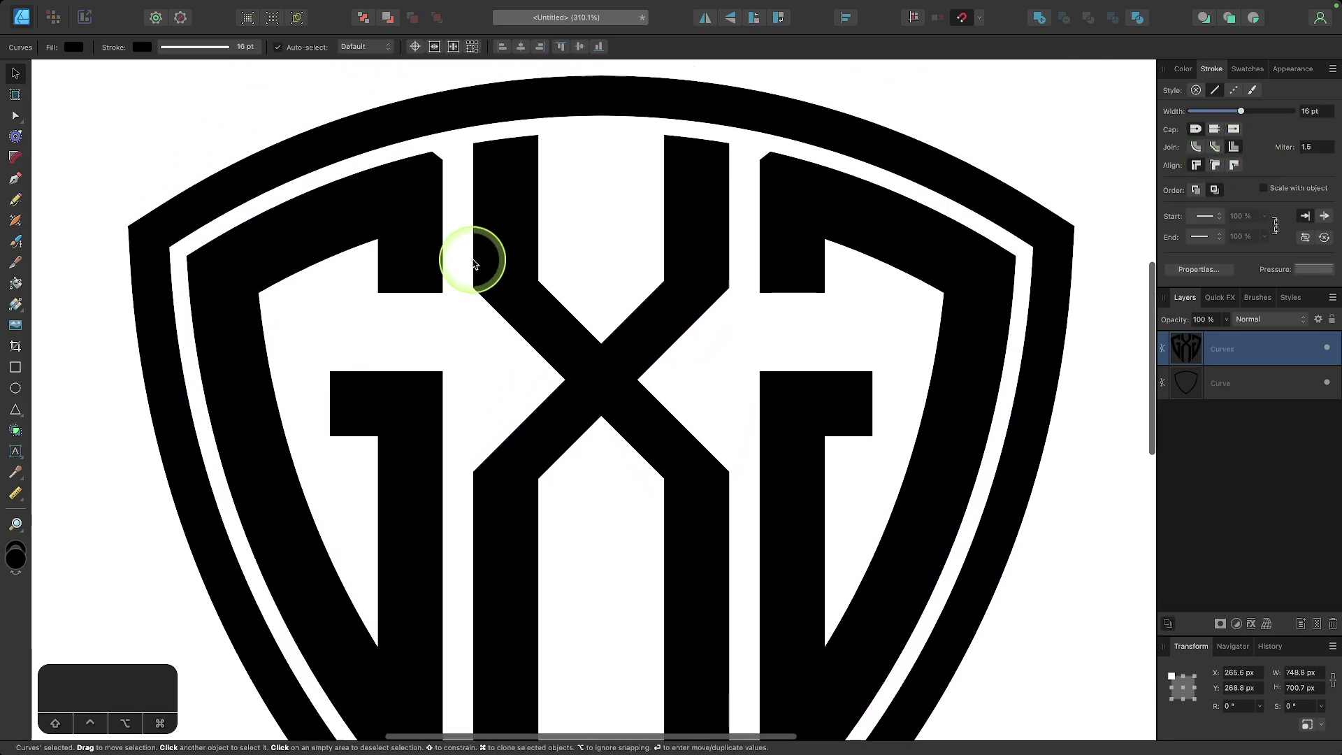
- Set the lettering stroke's miter limit to 4 and undo the accidental move of the lettering
{"action": "scroll", "coordinate": [585, 531], "scroll_direction": "down", "scroll_amount": 2}
{"action": "scroll", "coordinate": [420, 555], "scroll_direction": "up", "scroll_amount": 4}
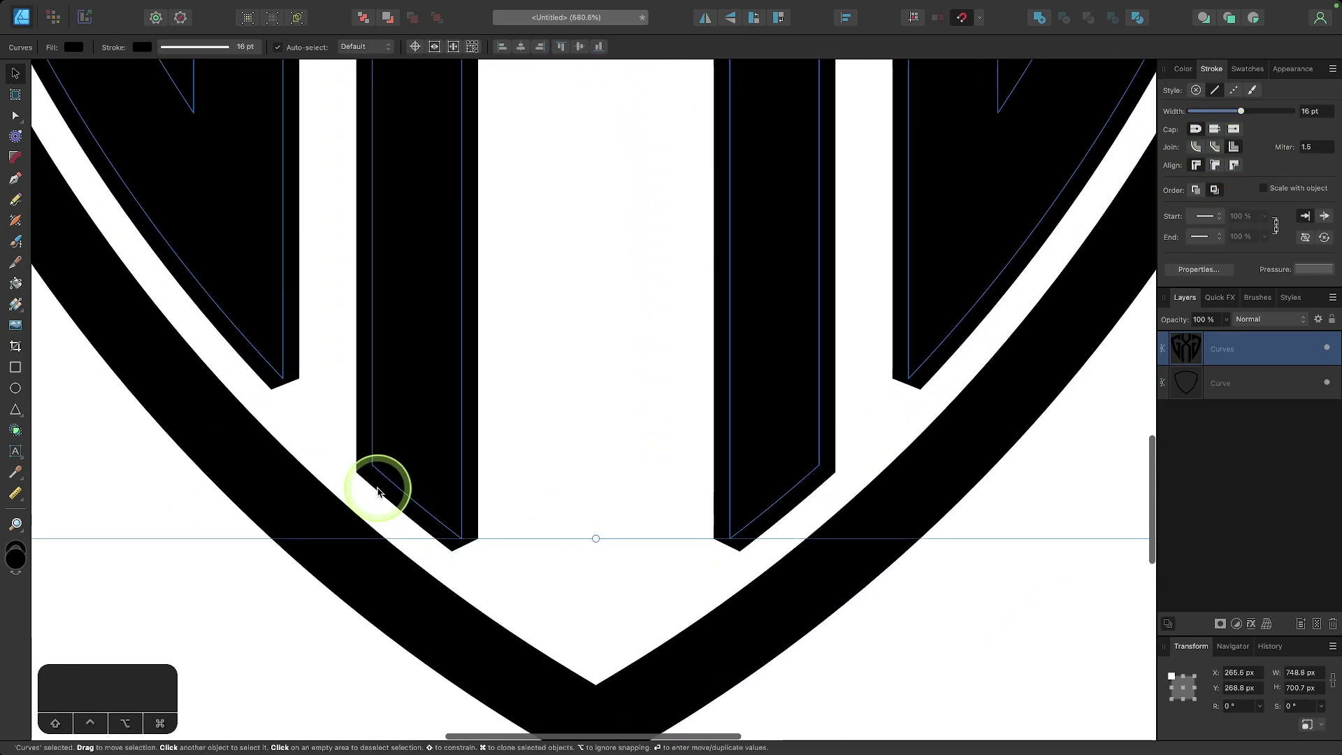
{"action": "scroll", "coordinate": [413, 392], "scroll_direction": "up", "scroll_amount": 1}
{"action": "scroll", "coordinate": [434, 390], "scroll_direction": "left", "scroll_amount": 1}
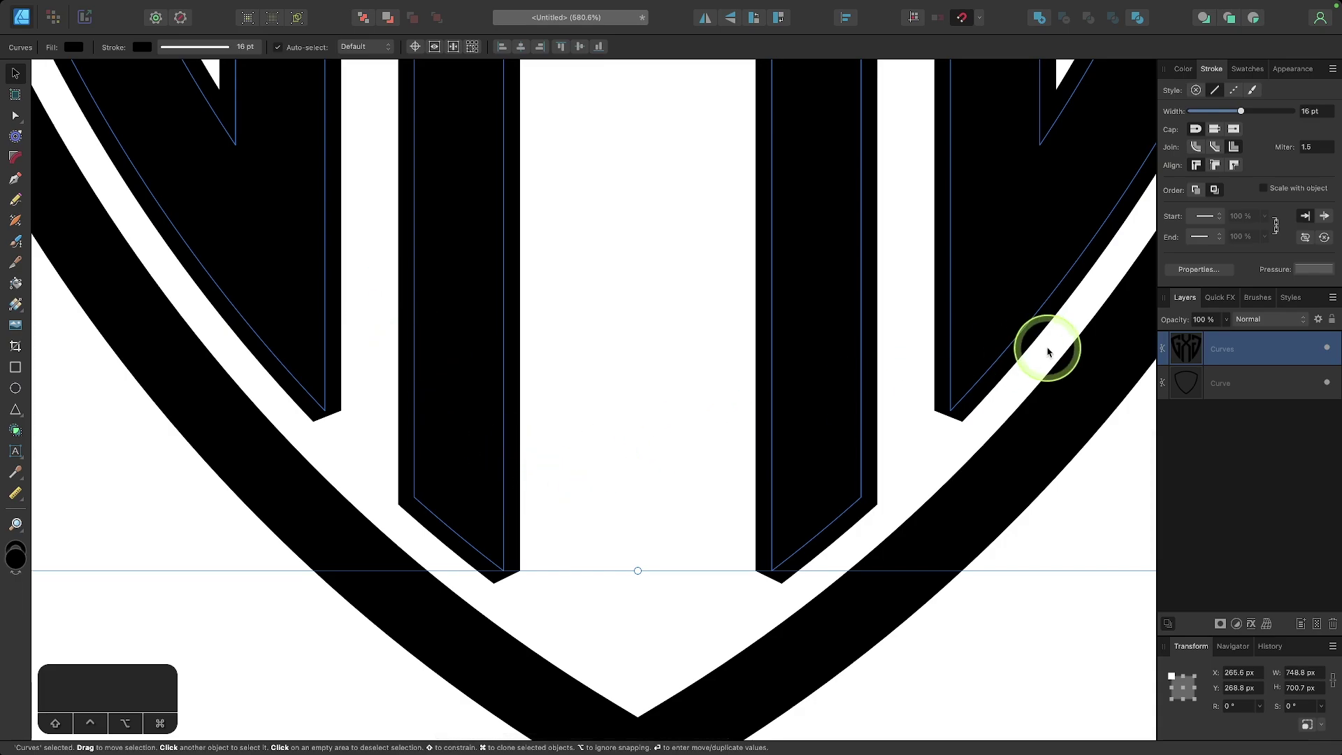
{"action": "left_click", "coordinate": [1310, 148]}
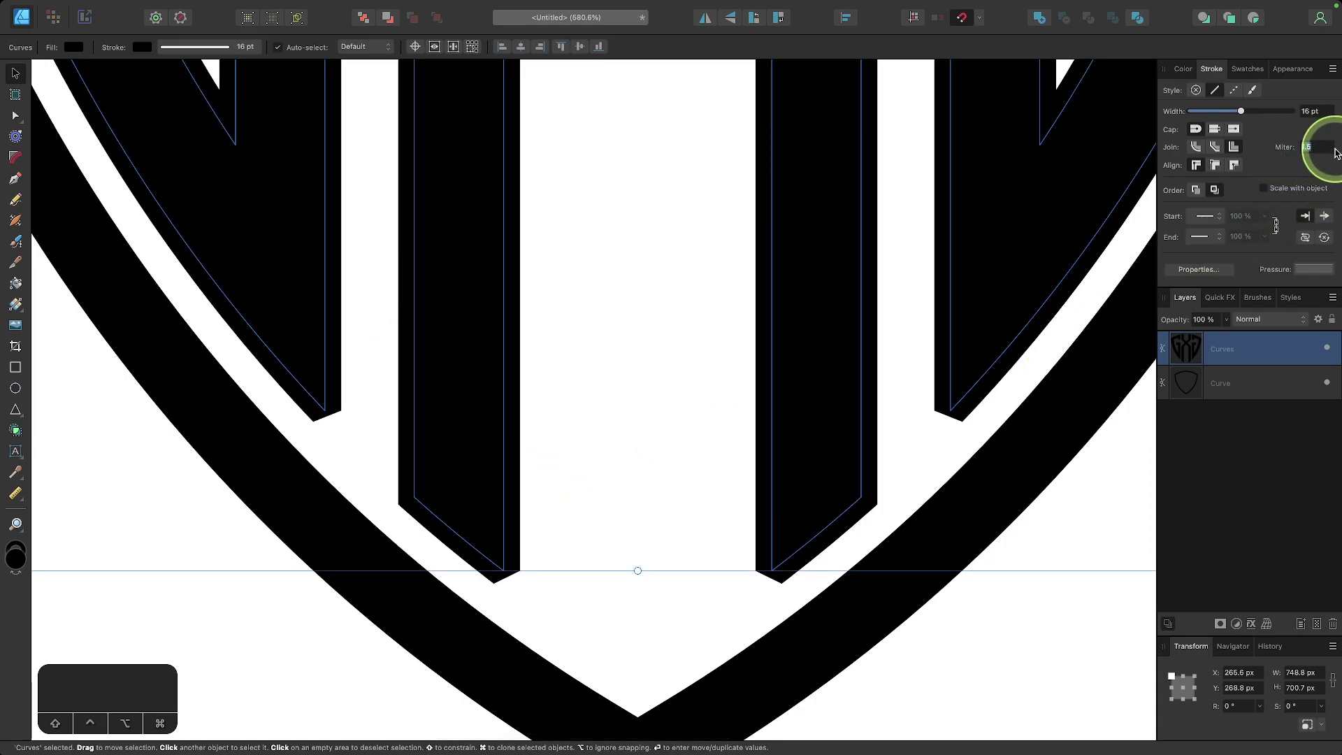
{"action": "type", "text": "4"}
{"action": "key", "text": "Return"}
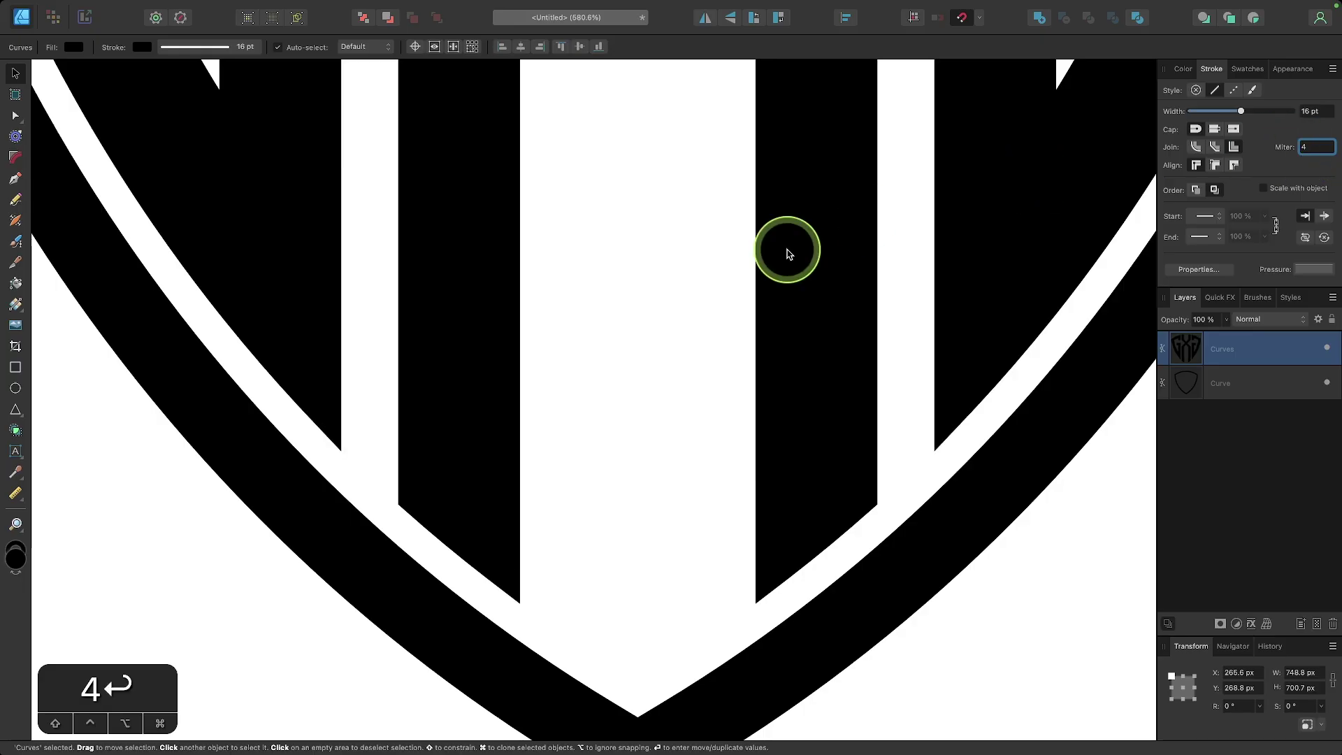
{"action": "scroll", "coordinate": [520, 494], "scroll_direction": "down", "scroll_amount": 10}
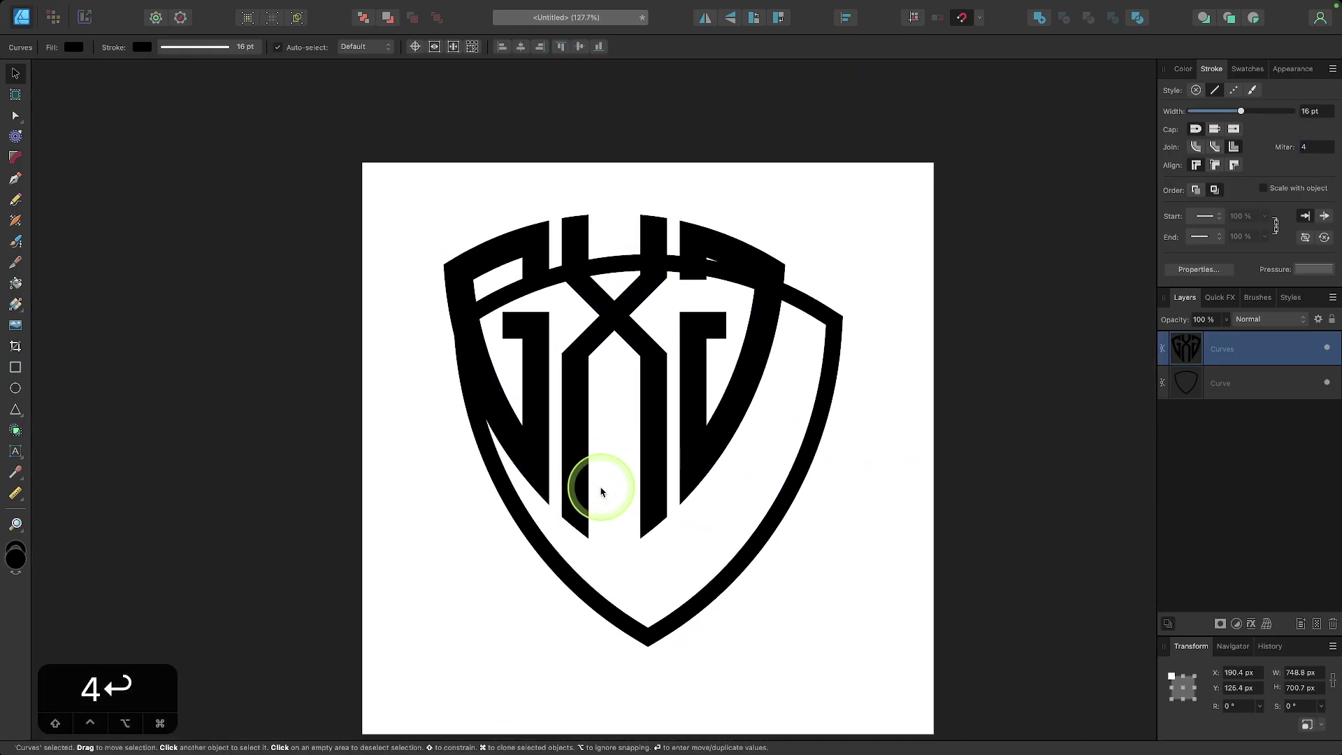
{"action": "key", "text": "super+z"}
- Expand the shield outline outward with the Contour tool to a radius of about 65 px, widening its gap around the lettering
{"action": "left_click", "coordinate": [854, 345]}
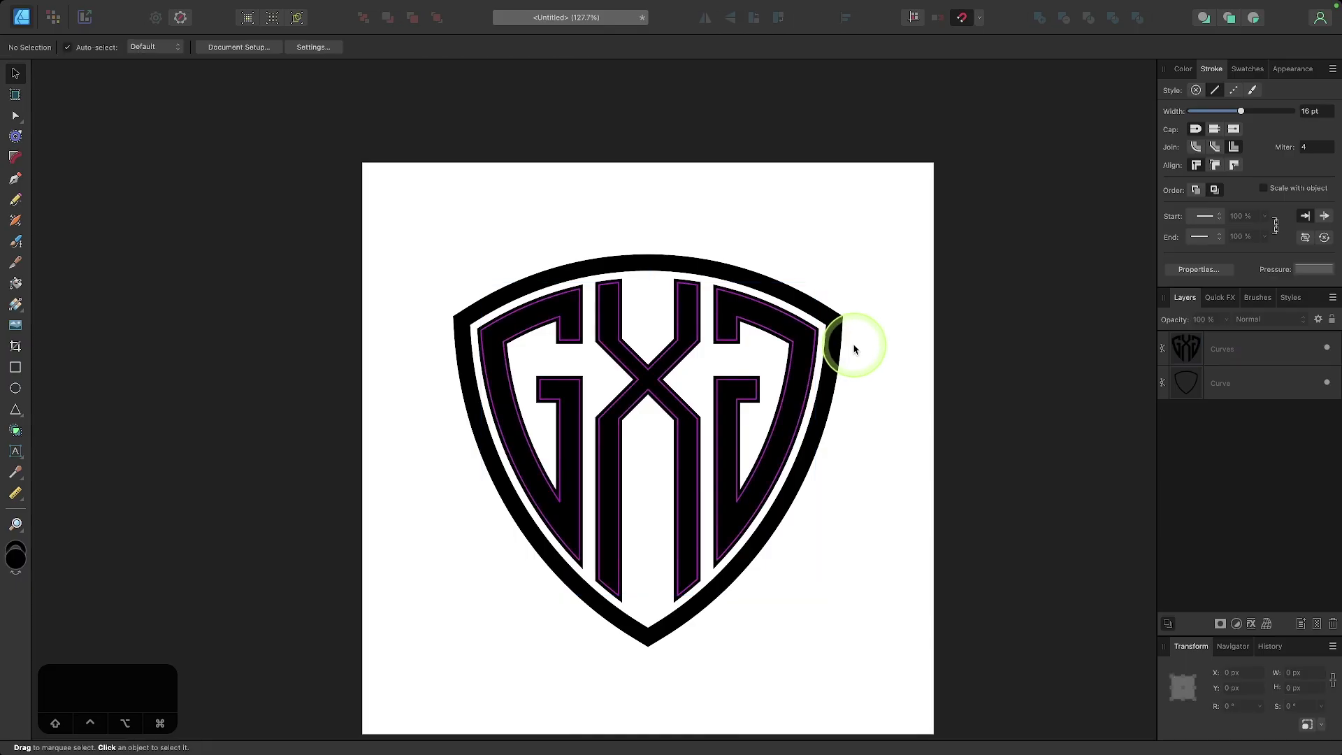
{"action": "left_click", "coordinate": [844, 328]}
{"action": "scroll", "coordinate": [569, 294], "scroll_direction": "up", "scroll_amount": 3}
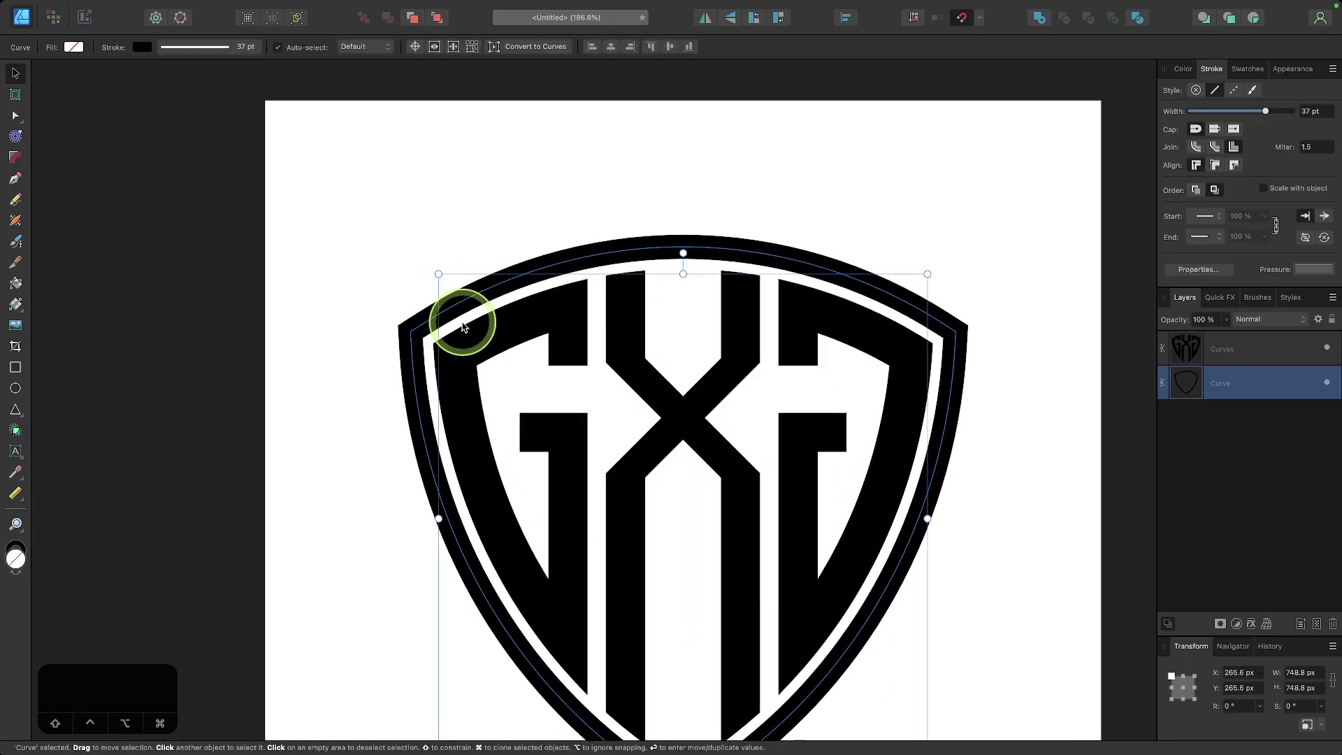
{"action": "scroll", "coordinate": [422, 334], "scroll_direction": "right", "scroll_amount": 2}
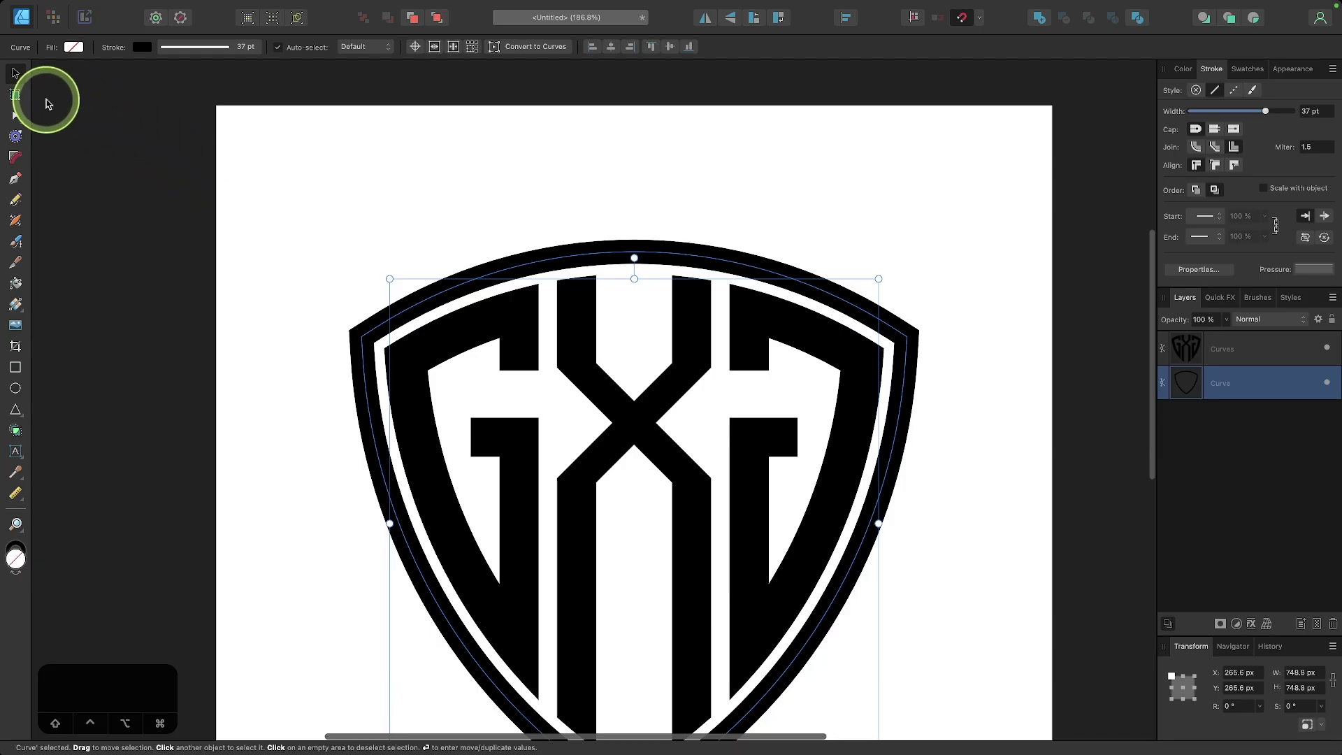
{"action": "left_click", "coordinate": [15, 135]}
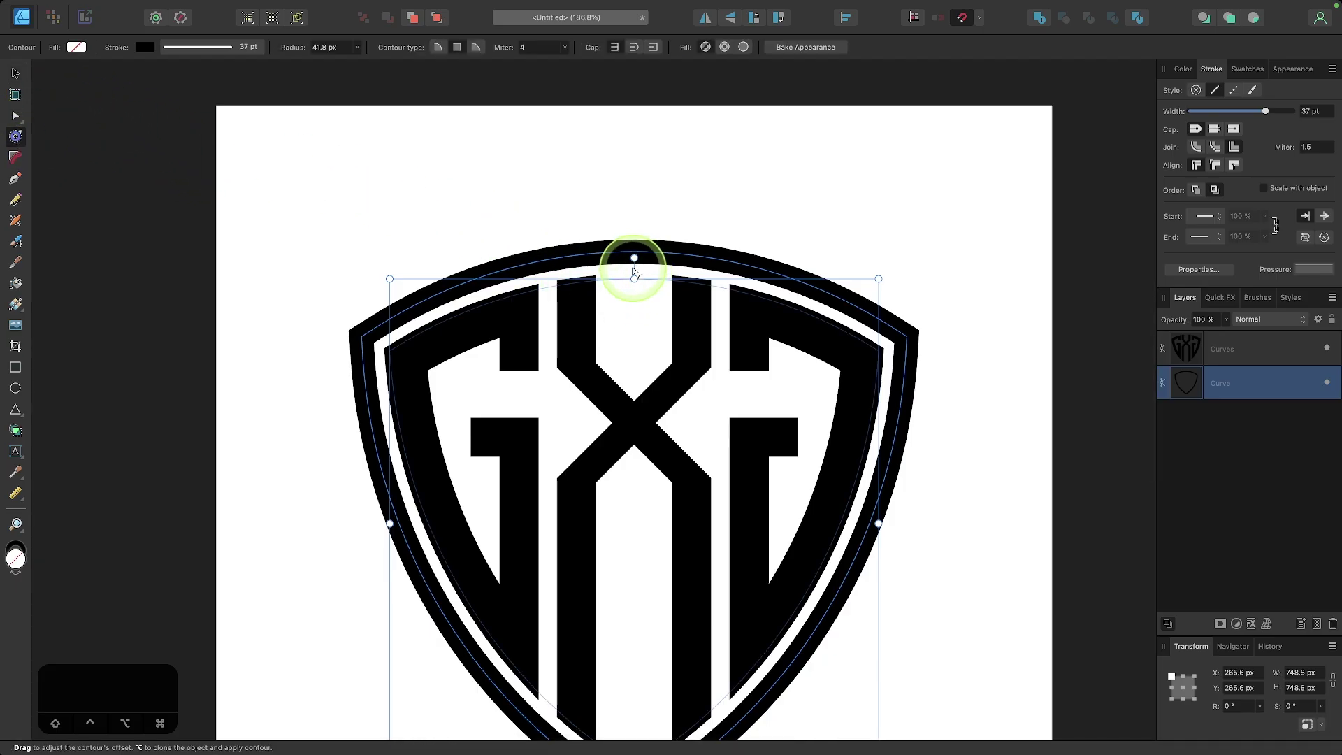
{"action": "left_click_drag", "start_coordinate": [635, 272], "coordinate": [650, 270]}
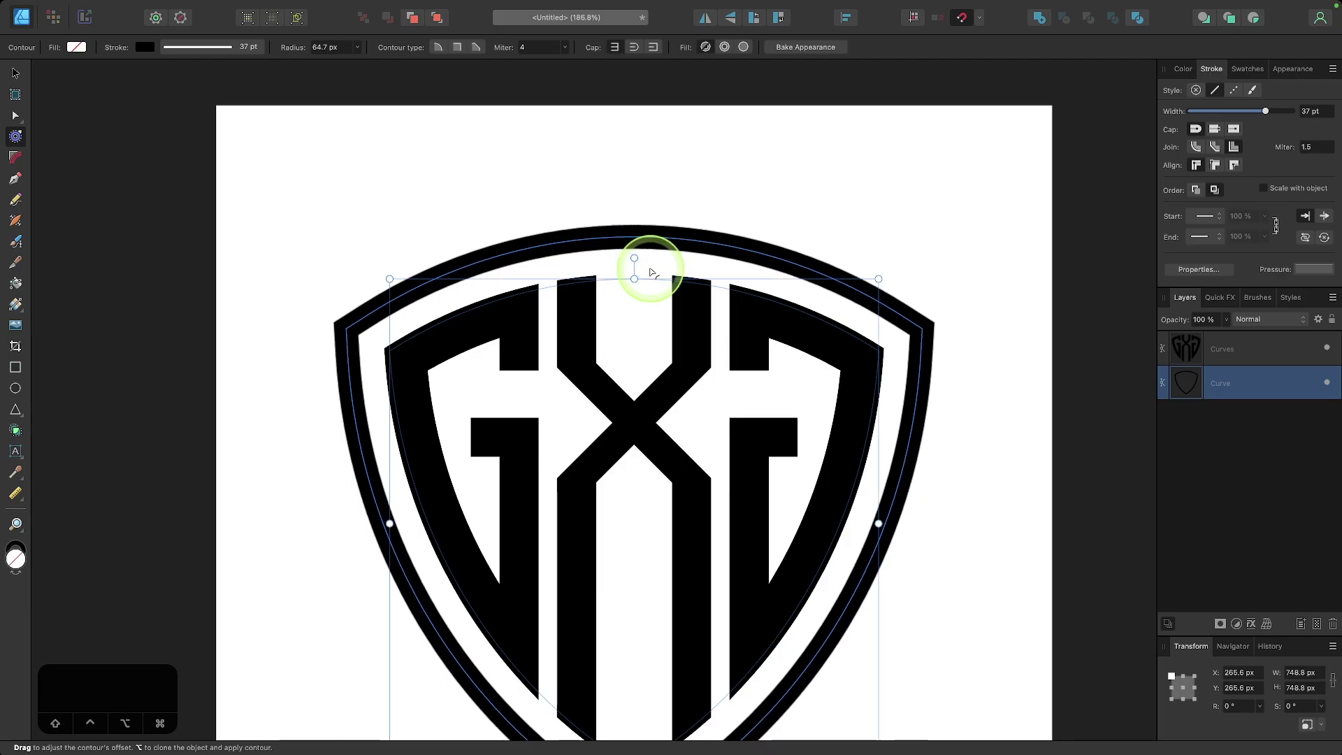
- Set the shield outline's stroke width to 42 pt and adjust its contour radius to 62 px
{"action": "scroll", "coordinate": [650, 271], "scroll_direction": "down", "scroll_amount": 3}
{"action": "scroll", "coordinate": [650, 271], "scroll_direction": "right", "scroll_amount": 1}
{"action": "scroll", "coordinate": [650, 271], "scroll_direction": "down", "scroll_amount": 3}
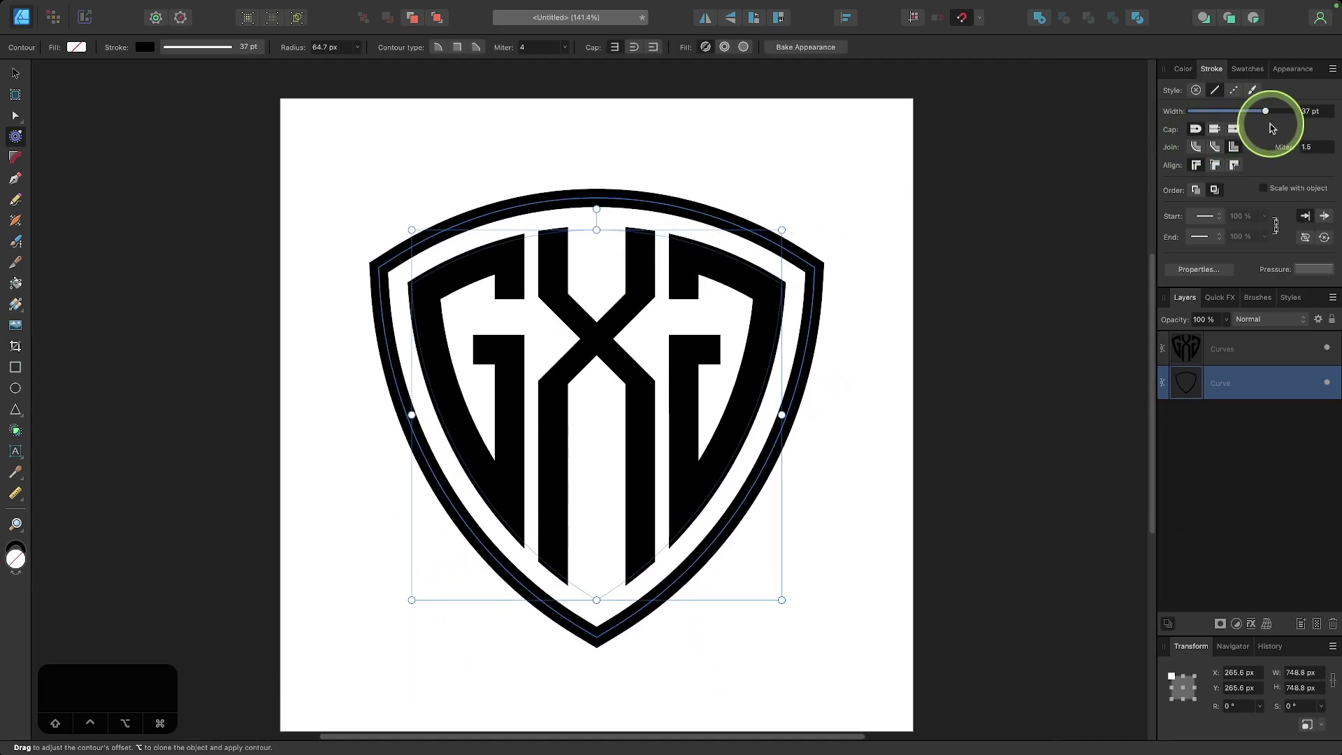
{"action": "left_click_drag", "start_coordinate": [1267, 115], "coordinate": [1272, 115]}
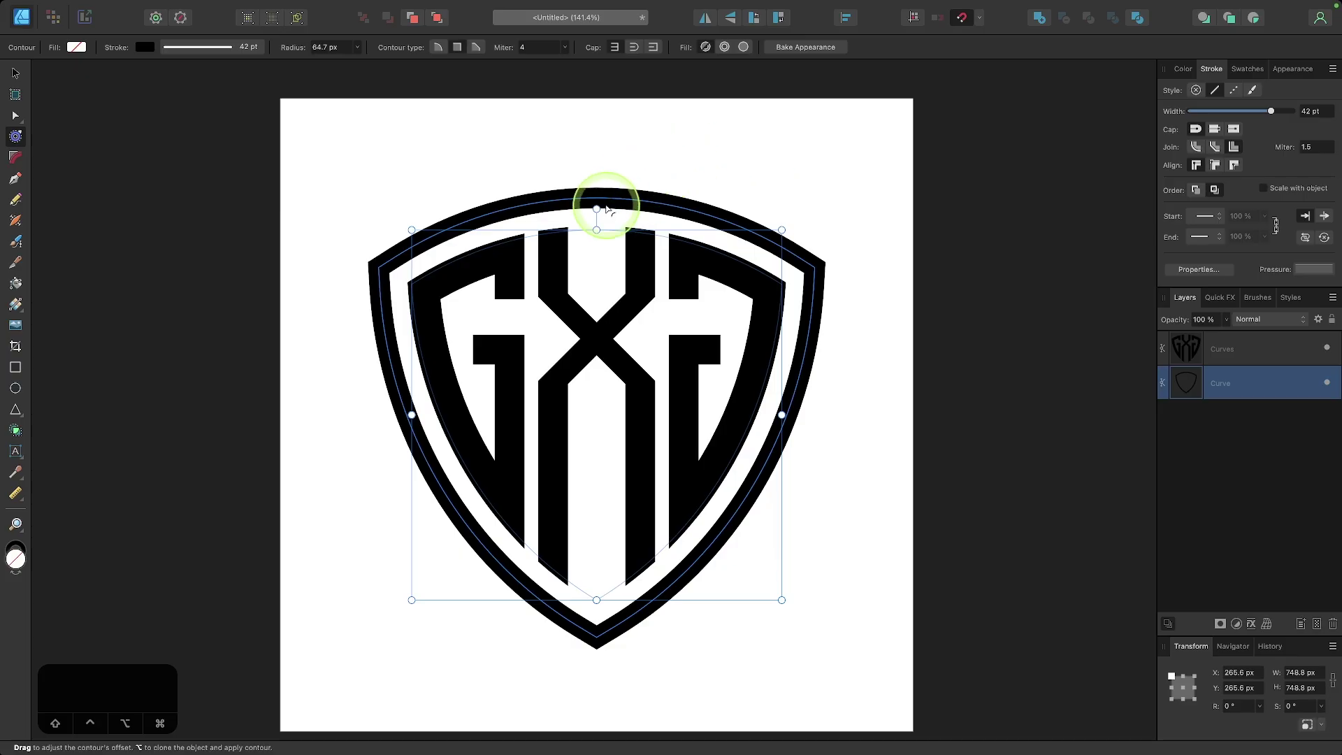
{"action": "left_click_drag", "start_coordinate": [593, 219], "coordinate": [597, 218]}
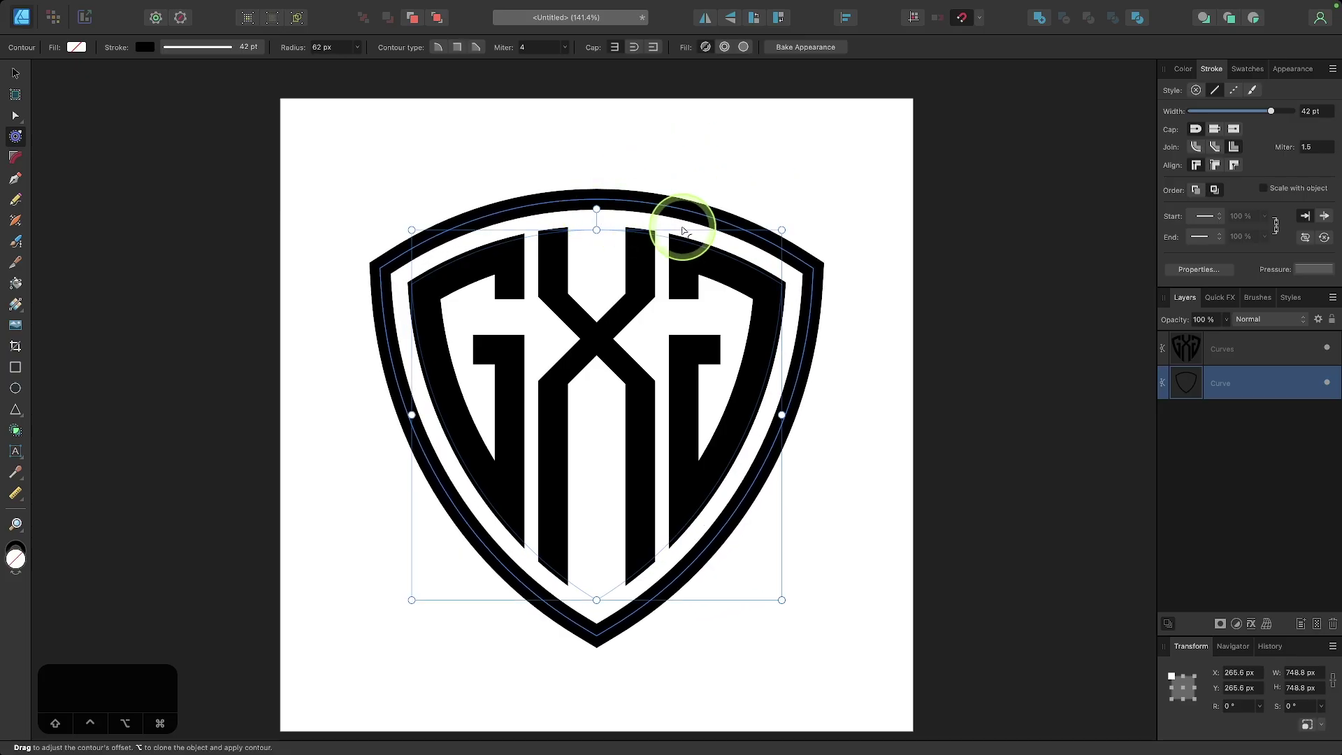
- Bake the shield outline's contour appearance into curves, deselect it and return to the Move tool
{"action": "left_click", "coordinate": [827, 48]}
{"action": "left_click", "coordinate": [375, 543]}
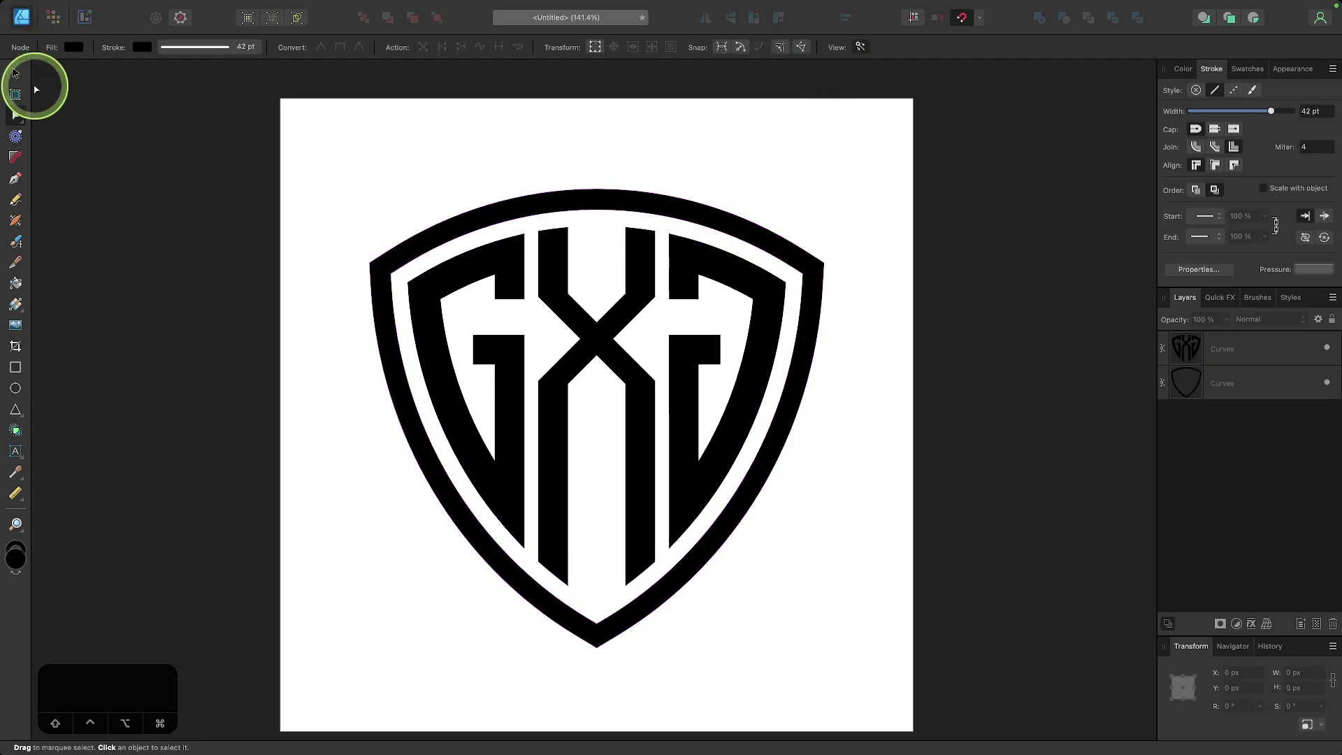
{"action": "left_click", "coordinate": [18, 74]}
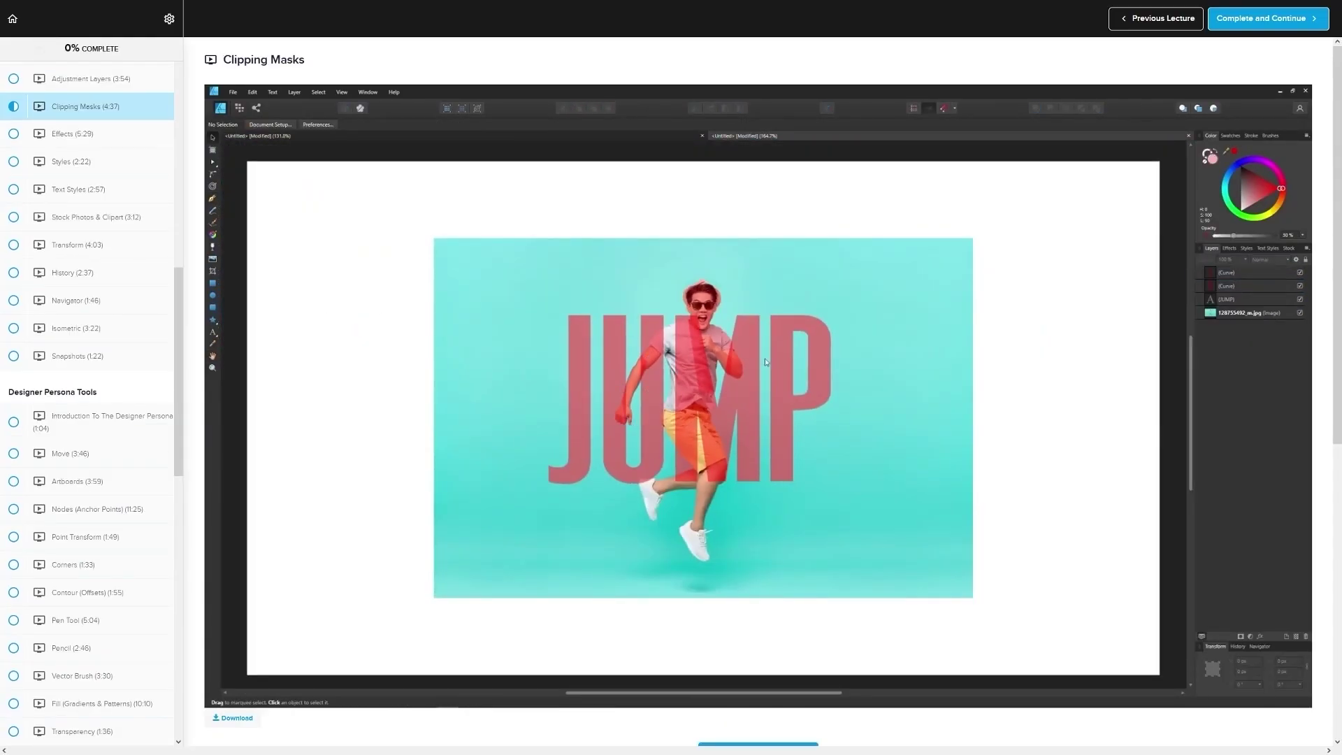
{"action": "scroll", "coordinate": [1220, 323], "scroll_direction": "down", "scroll_amount": 15}
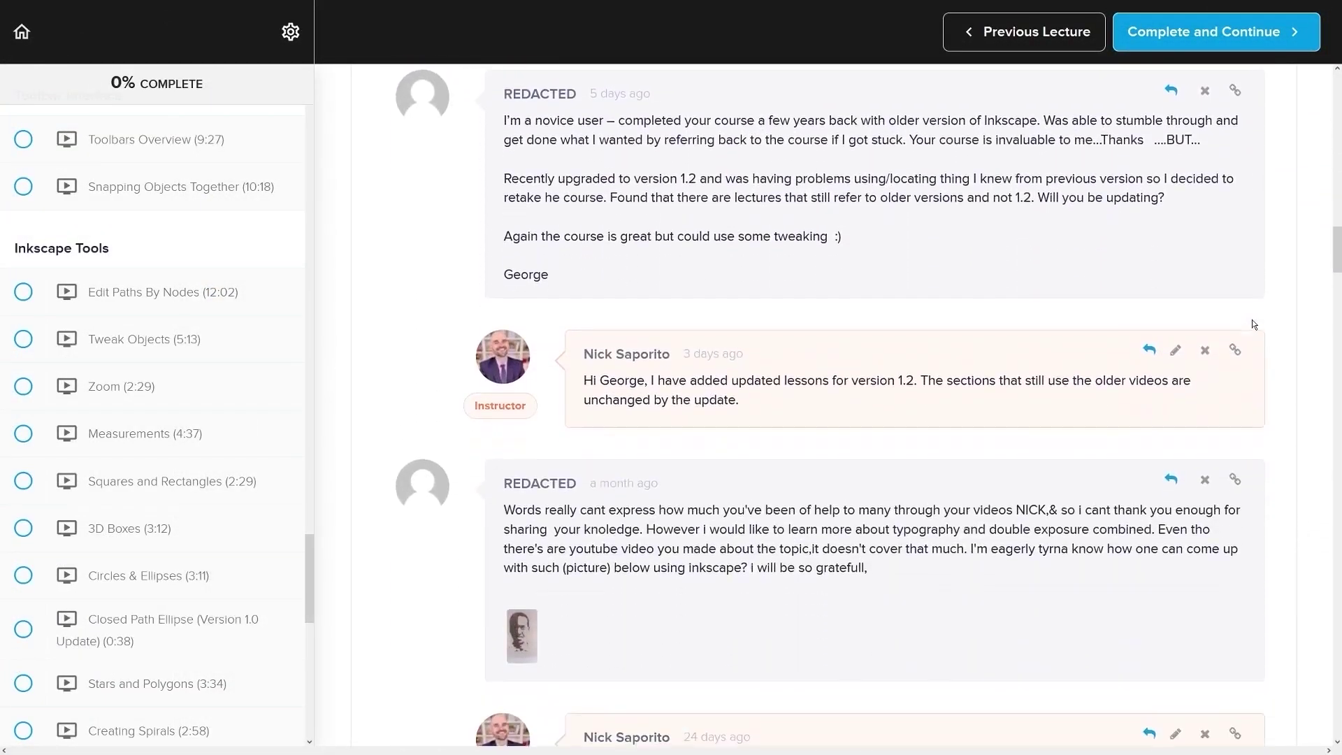
{"action": "scroll", "coordinate": [1252, 320], "scroll_direction": "down", "scroll_amount": 5}
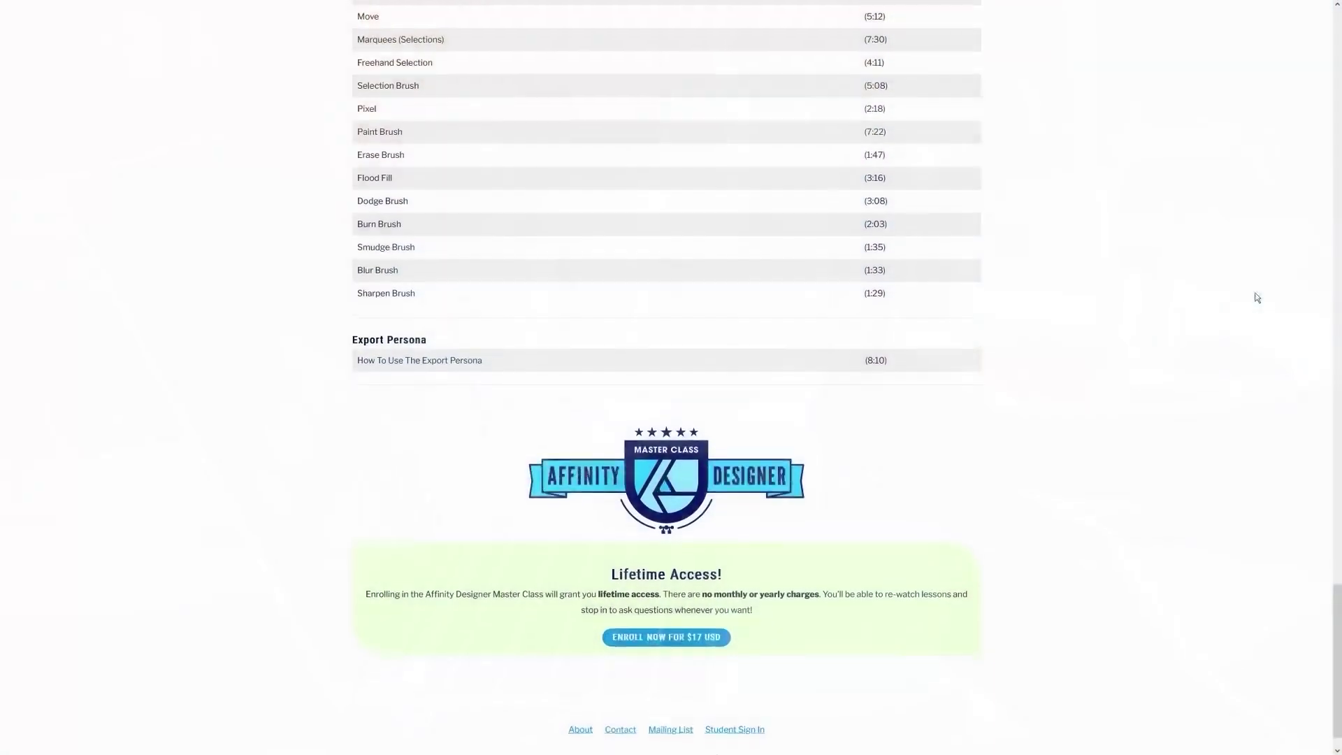
{"action": "scroll", "coordinate": [1256, 299], "scroll_direction": "down", "scroll_amount": 1}
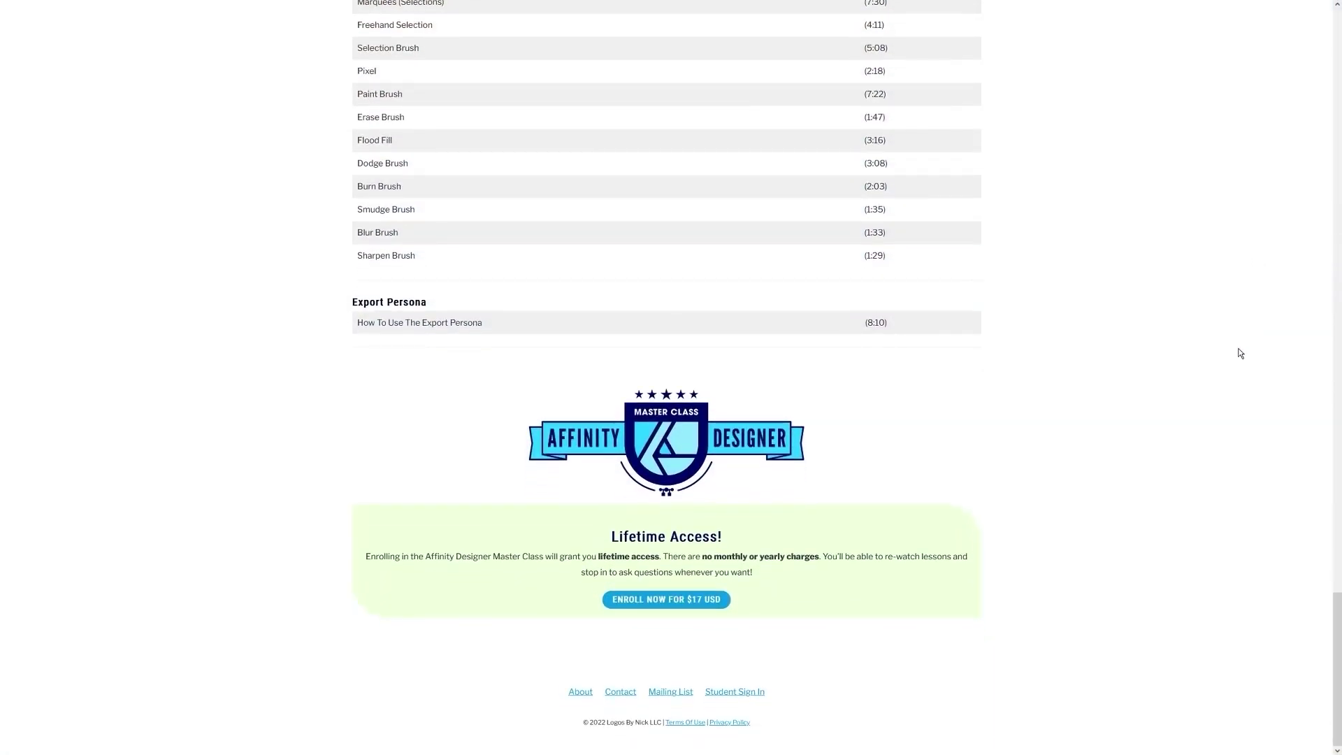